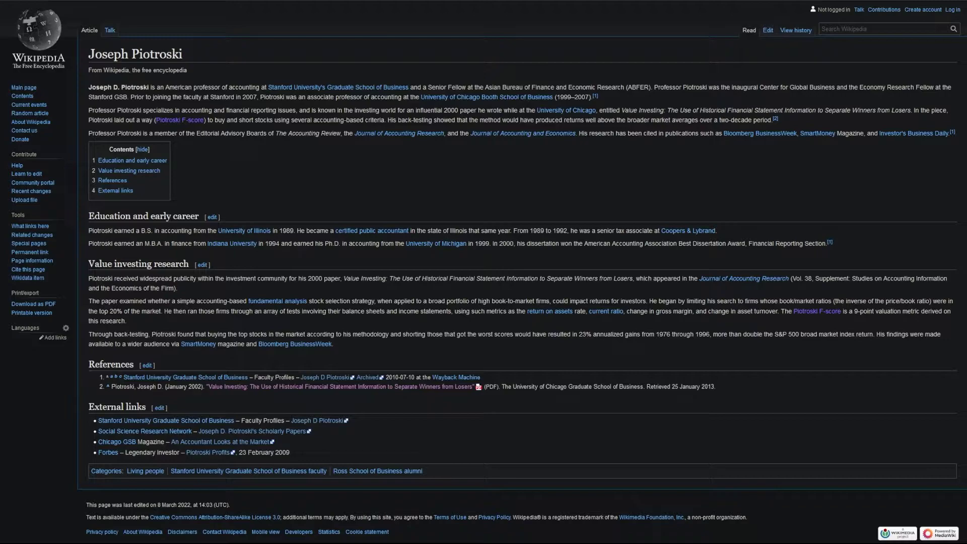
Review the Wikipedia article on Piotroski and the opening of his paper on value investing
drag(622, 110, 728, 120)
click(581, 132)
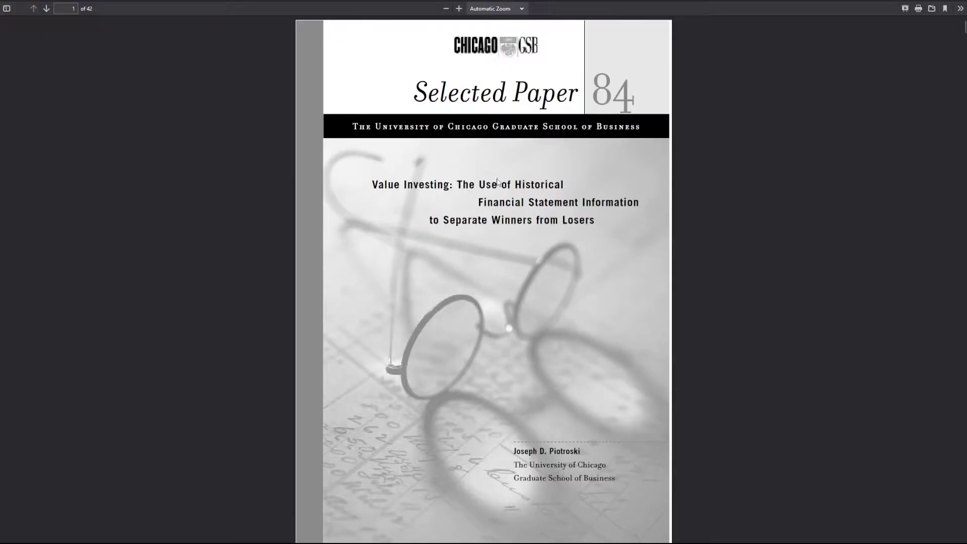
drag(965, 29, 964, 38)
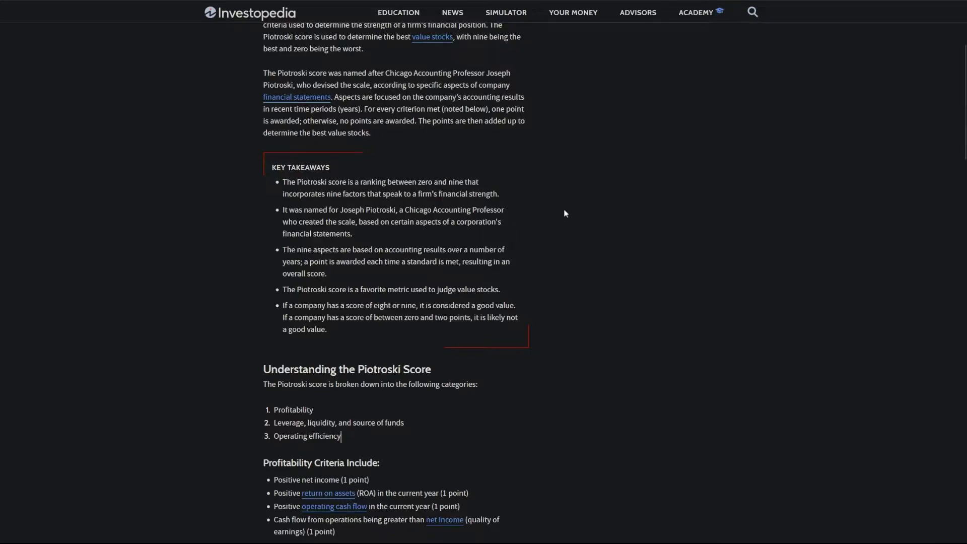
Read the Investopedia article's Piotroski score categories and its profitability, leverage and operating efficiency criteria
scroll(409, 195, down, 5)
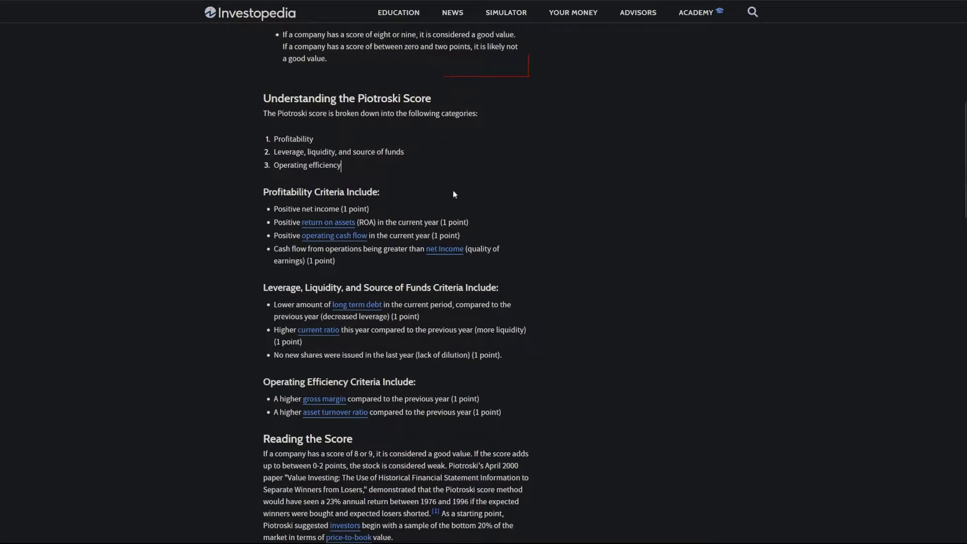
drag(275, 139, 403, 155)
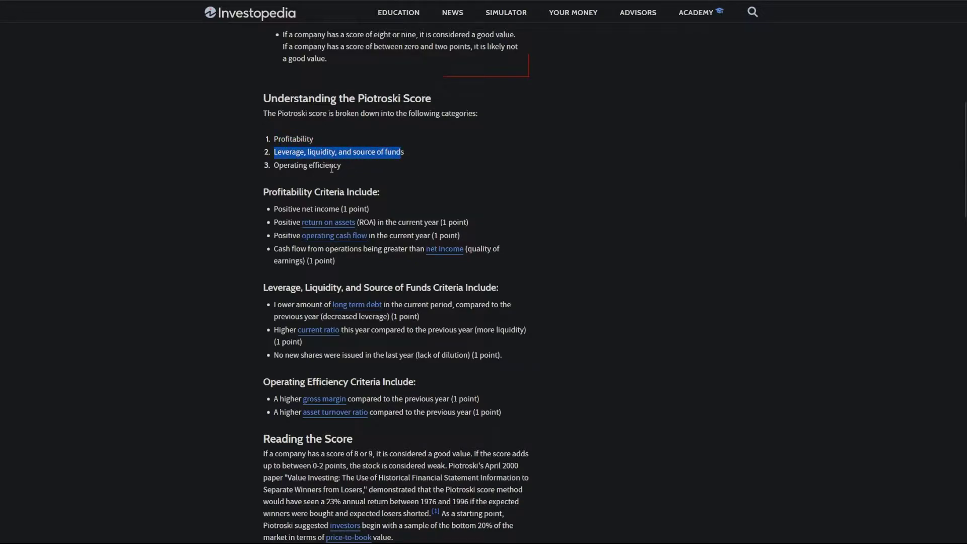
drag(275, 167, 382, 183)
click(371, 173)
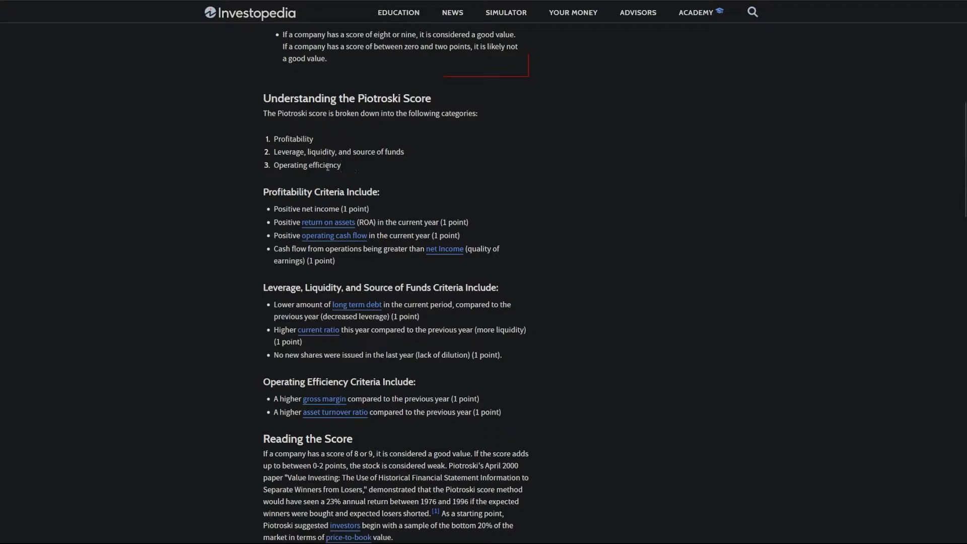
scroll(396, 283, down, 1)
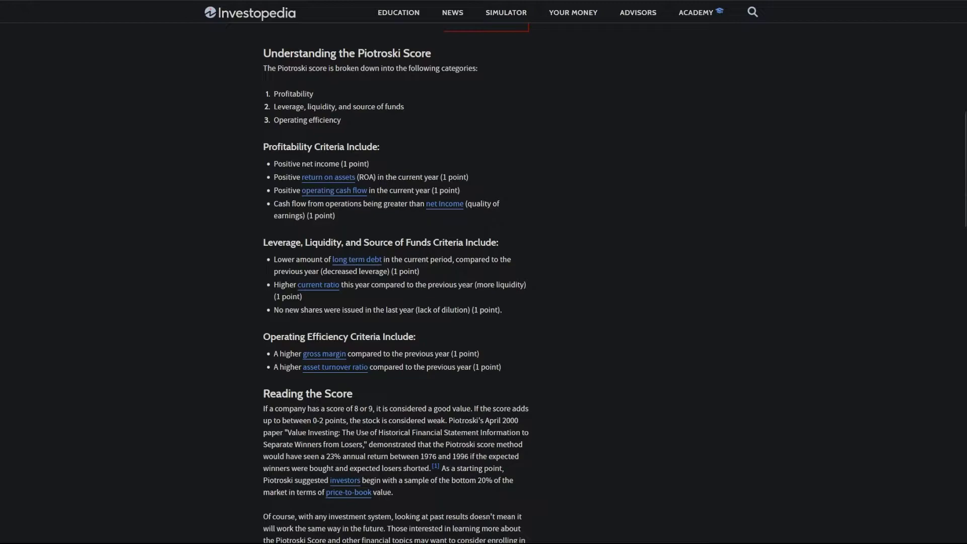
scroll(396, 283, down, 1)
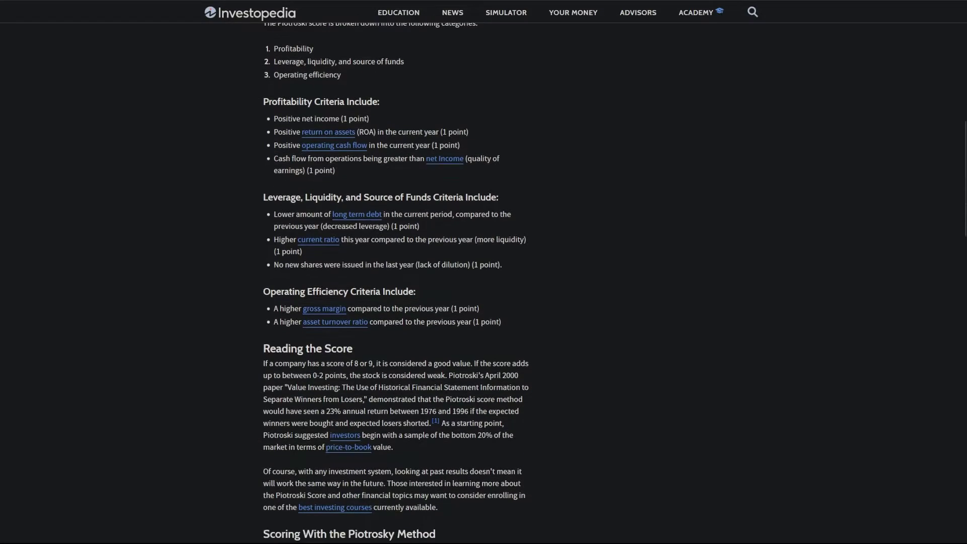
scroll(396, 283, down, 1)
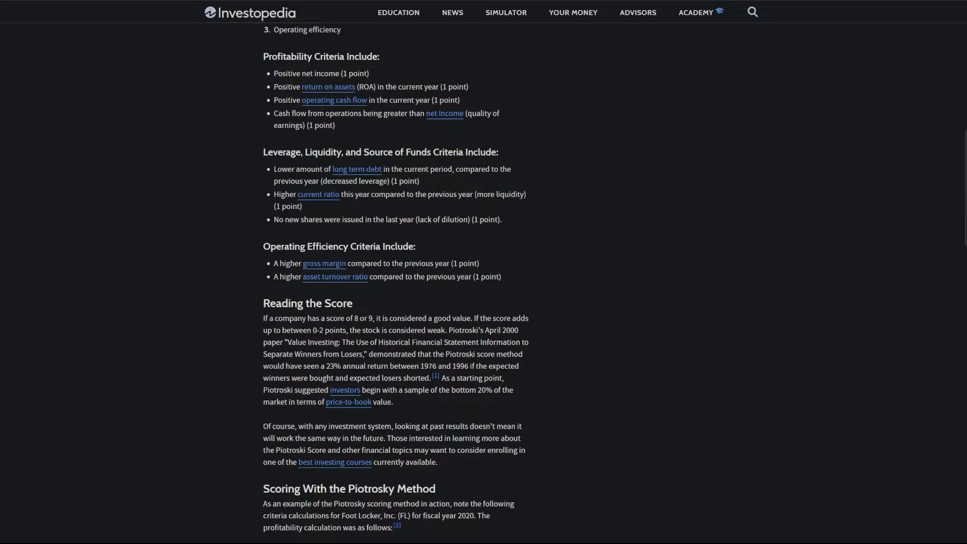
scroll(396, 282, down, 3)
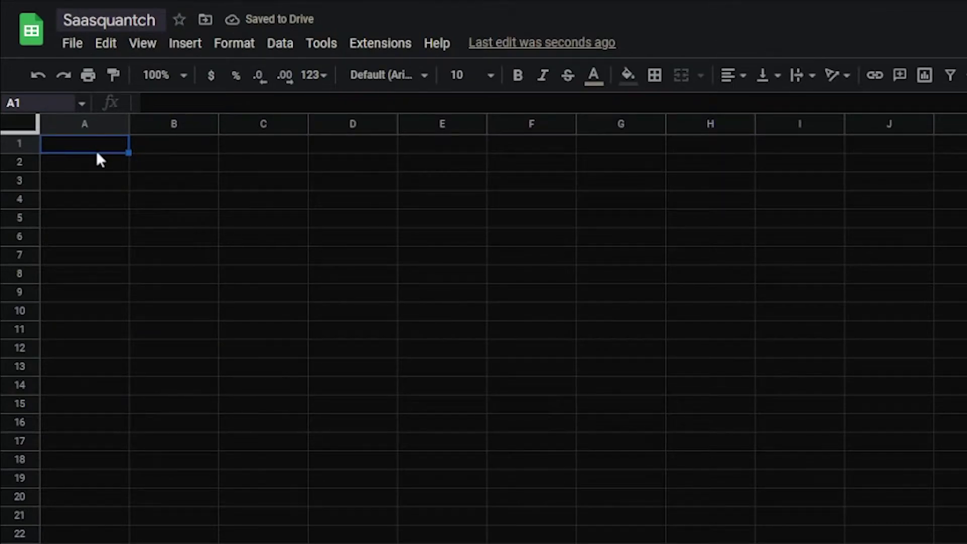
In the Saasquantch spreadsheet, enter AAPL in A1 and the title "Piotroski F-Score" in the merged cells B1:D1
text(AAPL)
drag(174, 145, 352, 145)
click(681, 75)
click(398, 102)
text(Piotroski F-)
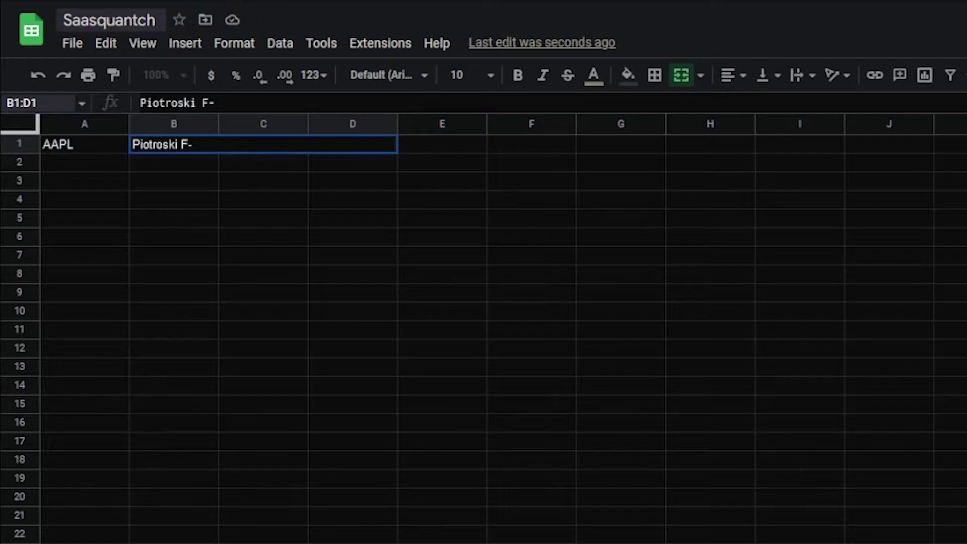
text(C)
key(BackSpace)
text(So)
key(BackSpace)
text(core)
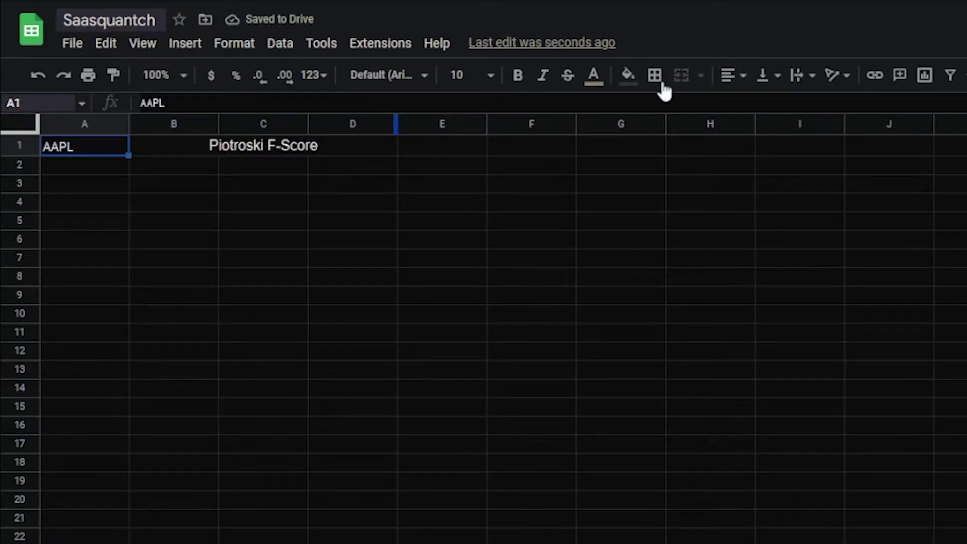
Format the ticker in A1 with a blue fill and bold, centred text at size 12
click(627, 81)
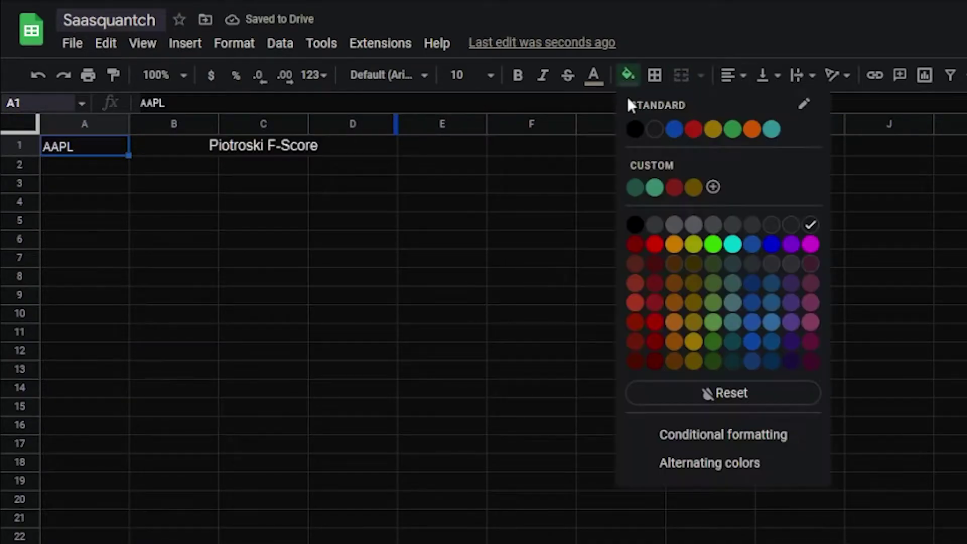
click(752, 244)
click(518, 75)
key(ctrl+shift+e)
click(462, 75)
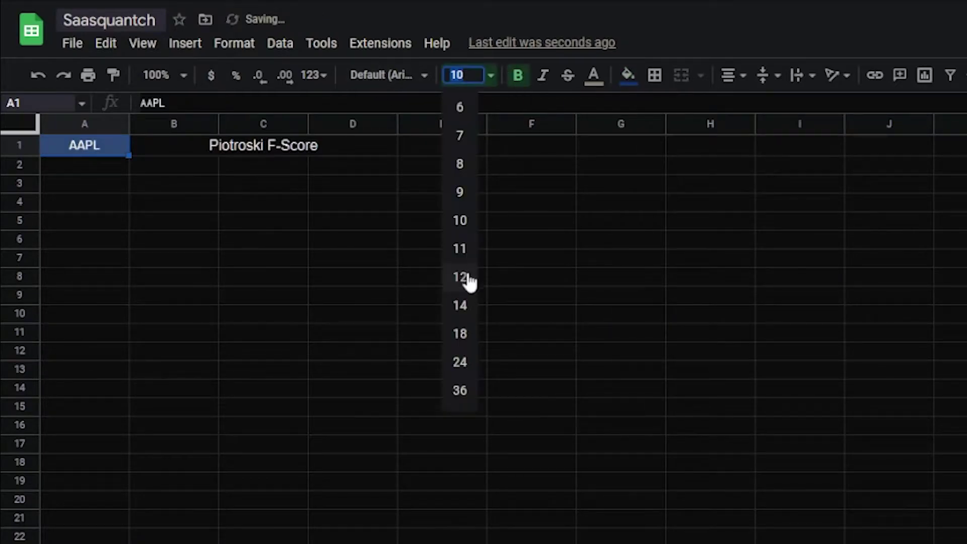
click(459, 277)
Retrieve the company name in A2 with the formula =INDEX(fmpQuote(A1,1),2,2)
key(Down)
text(=INDEX)
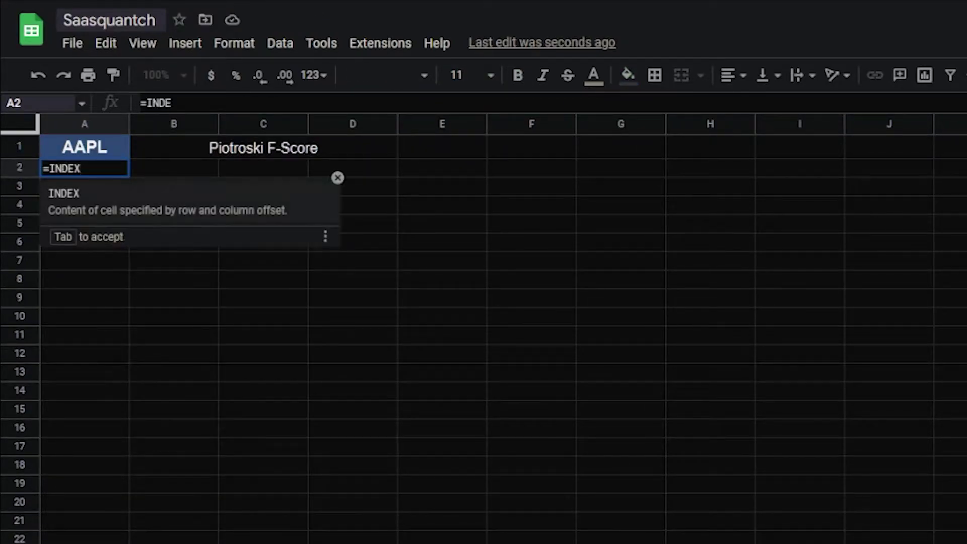
text((fmpQuote()
click(92, 146)
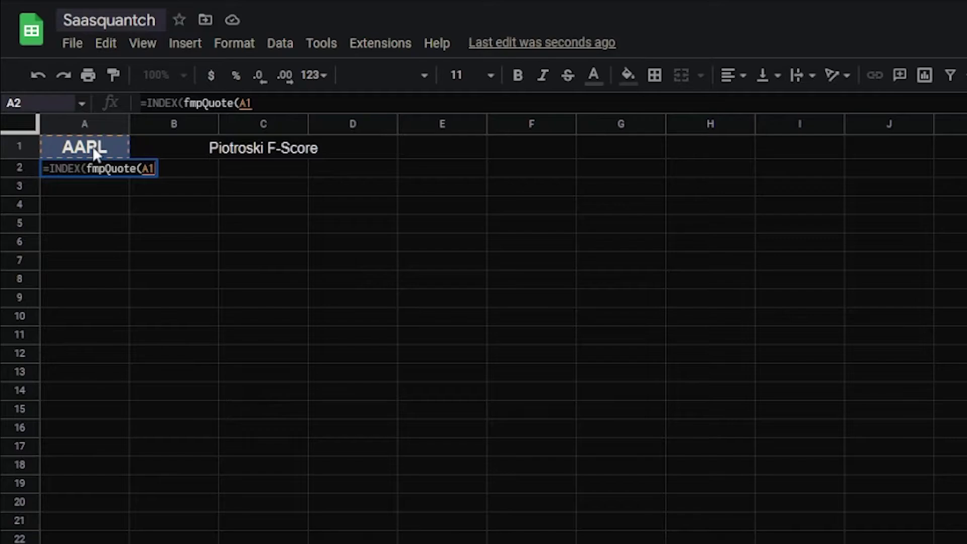
text(,1),)
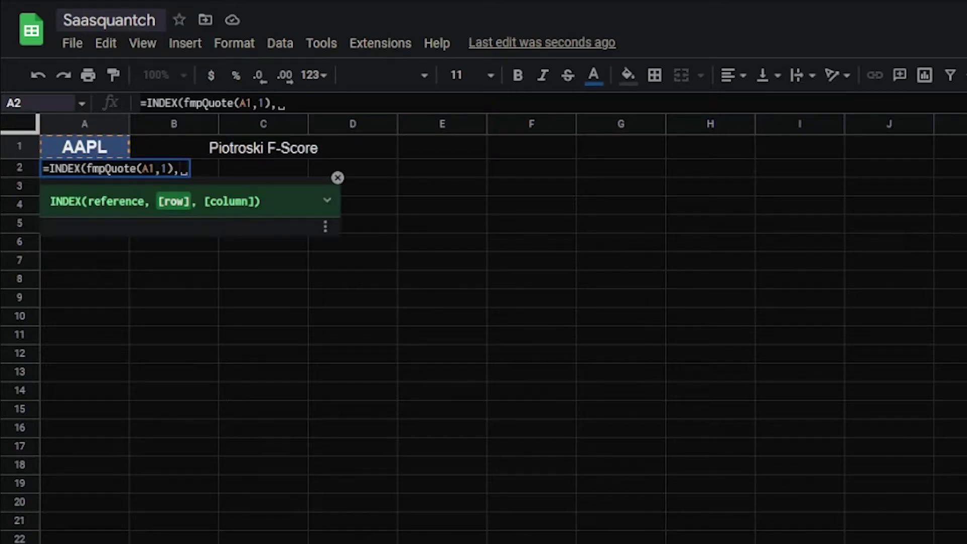
text(2,2))
key(Return)
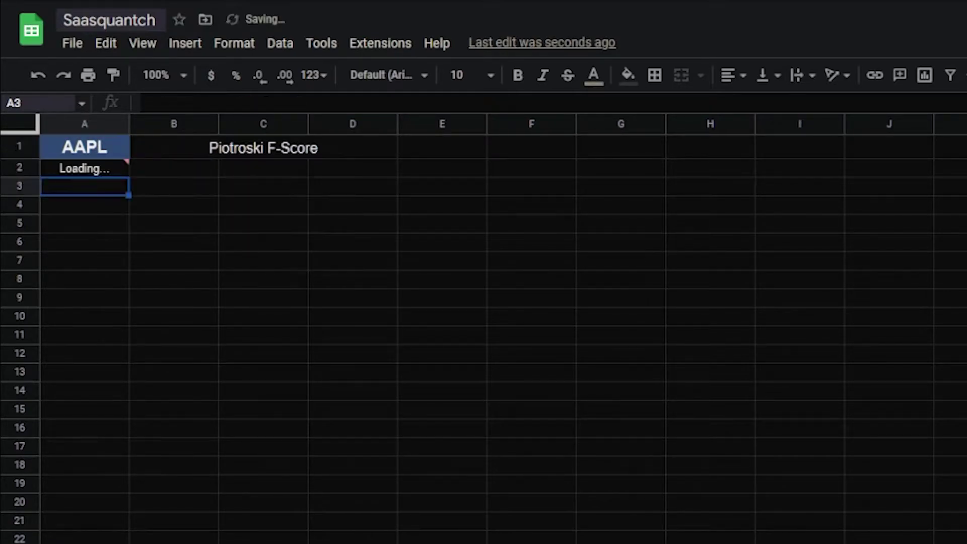
Centre the company name in A2 horizontally
click(85, 168)
click(733, 75)
click(752, 107)
click(85, 189)
drag(85, 189, 91, 237)
click(42, 268)
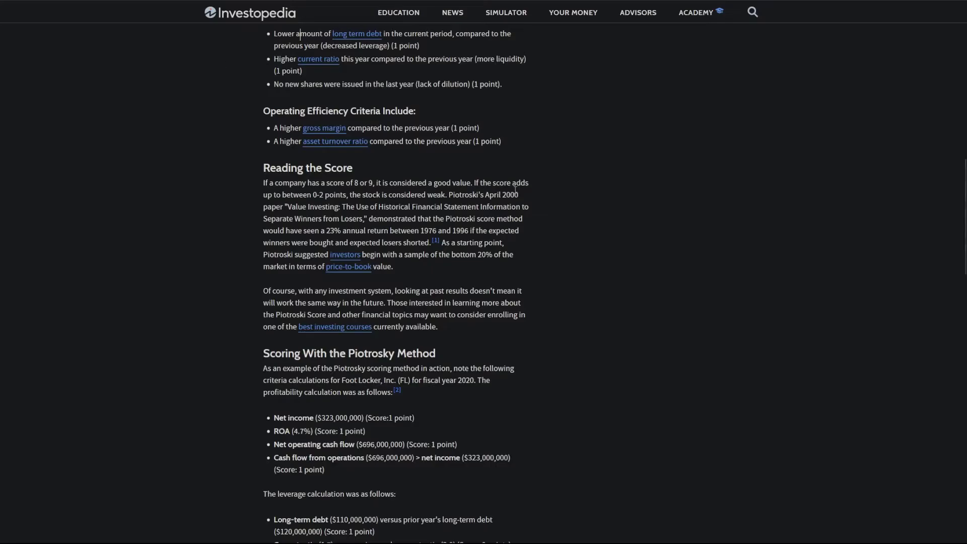
Insert an image of Investopedia's profitability, leverage and operating efficiency criteria into the sheet, starting around row 29
scroll(536, 241, up, 7)
scroll(559, 267, down, 4)
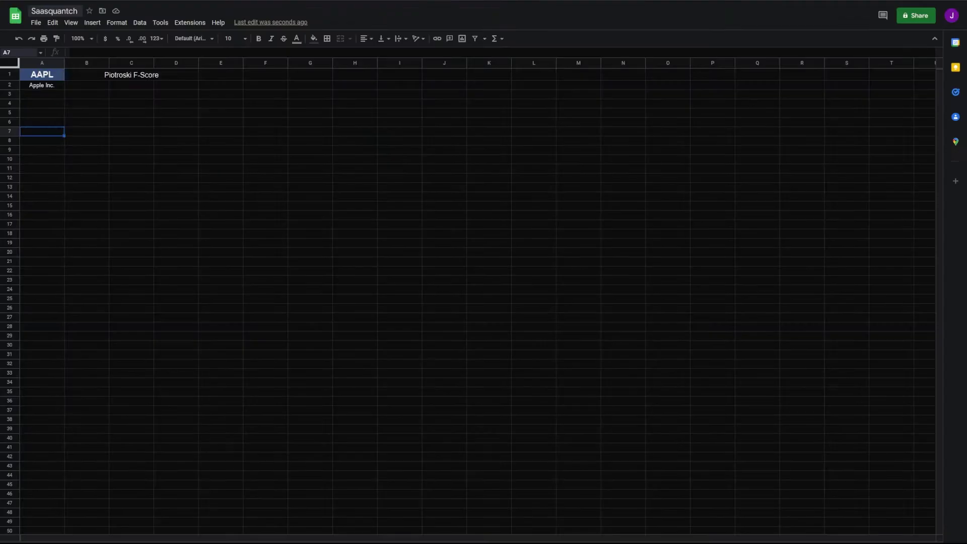
click(241, 176)
key(ctrl+v)
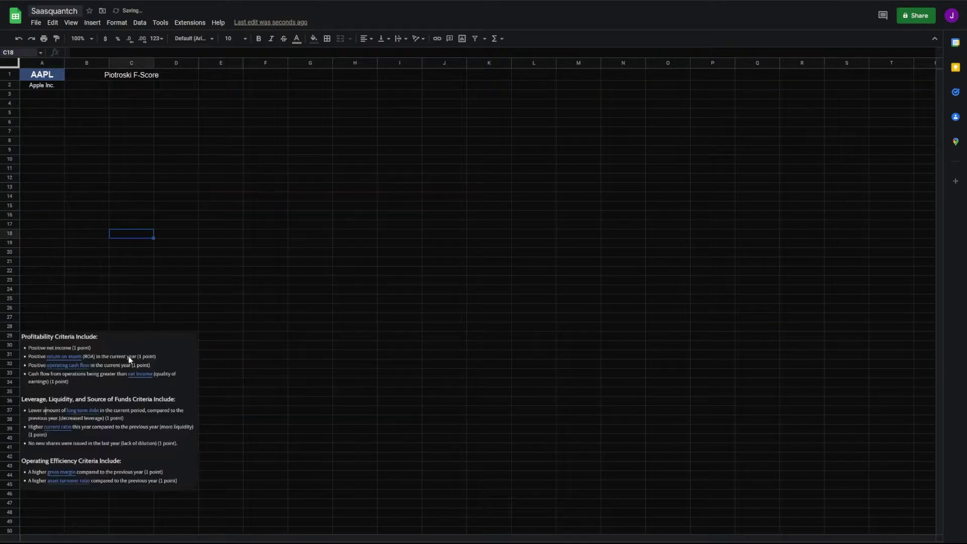
Fill A7:A11 with the labels Profitability, Net Income (mrq), ROA (ttm), Operating Cash Flow and If CF > NI
click(48, 131)
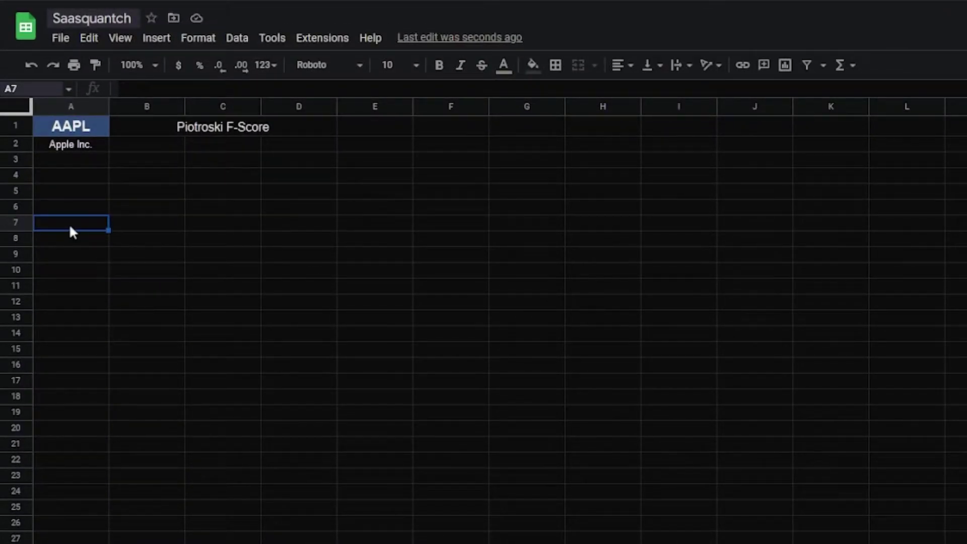
key(ctrl+v)
key(Return)
Add the column headers Value in B7 and Score in C7
click(135, 225)
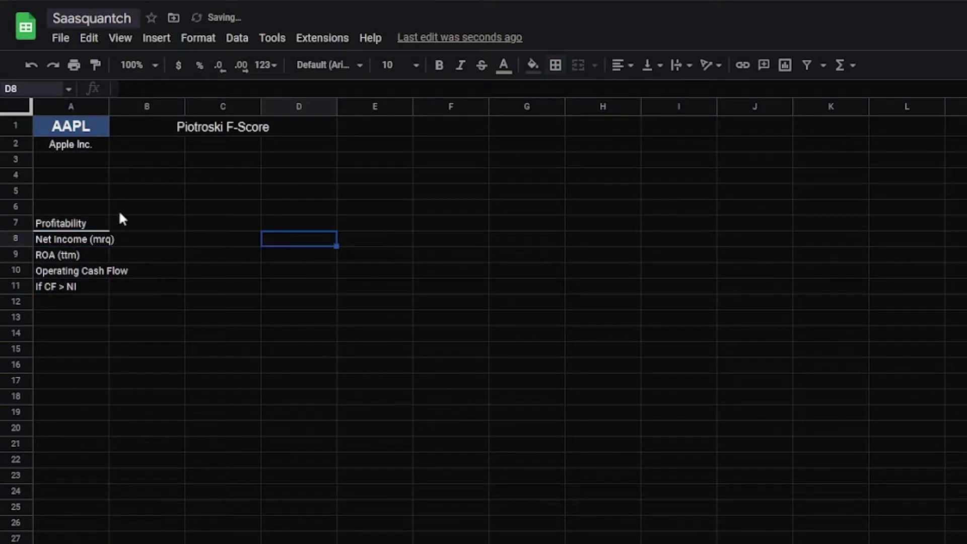
click(121, 218)
text(Value)
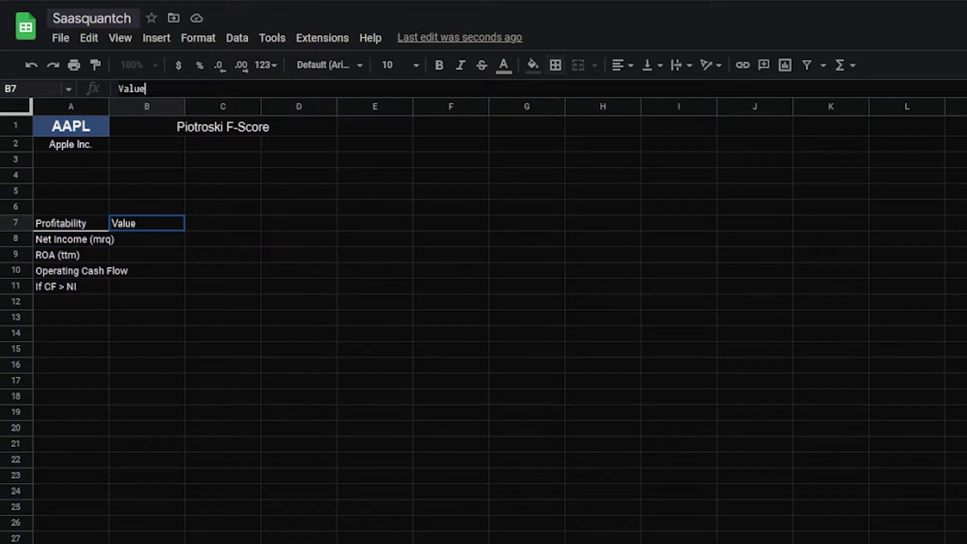
key(Tab)
text(Score)
key(Return)
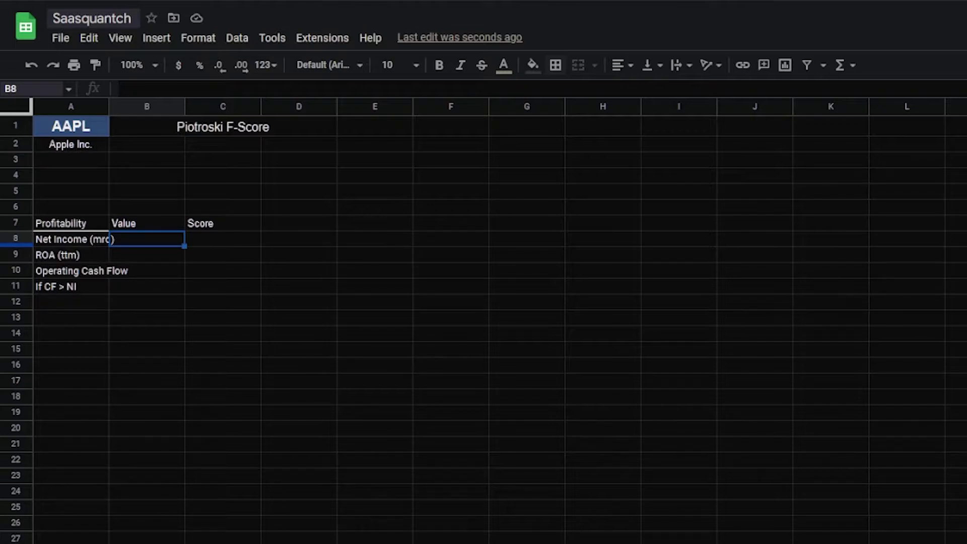
Pull the trailing-twelve-month ratios into D8 with the formula =TRANSPOSE(fmpRatiosTtm(A1,1))
click(321, 241)
text(=TRANS)
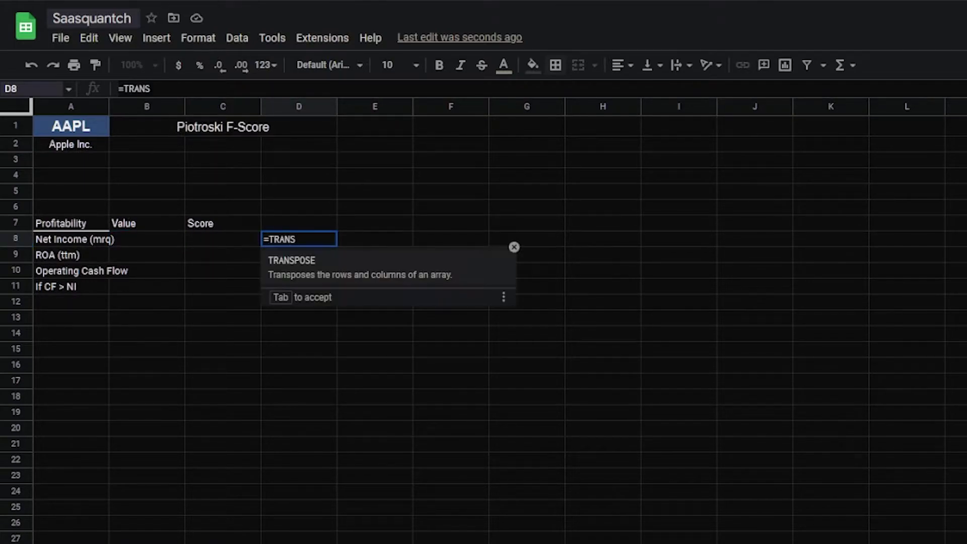
key(Tab)
text(FMP)
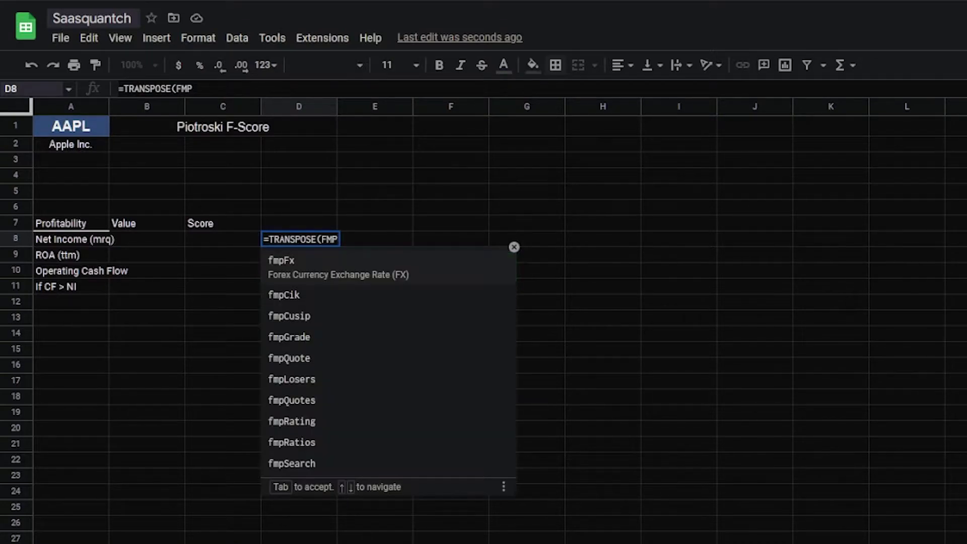
text(RATIOST)
key(Tab)
click(93, 126)
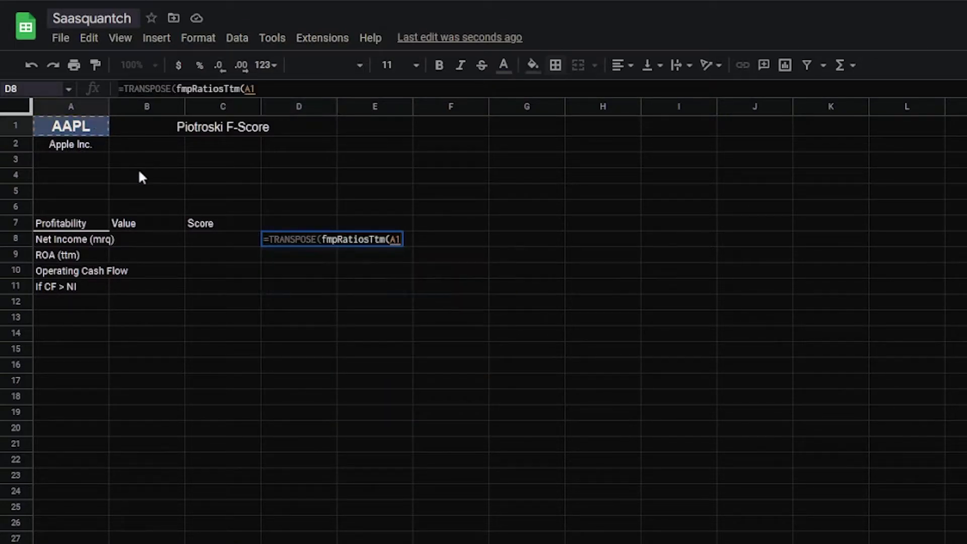
text(,1))
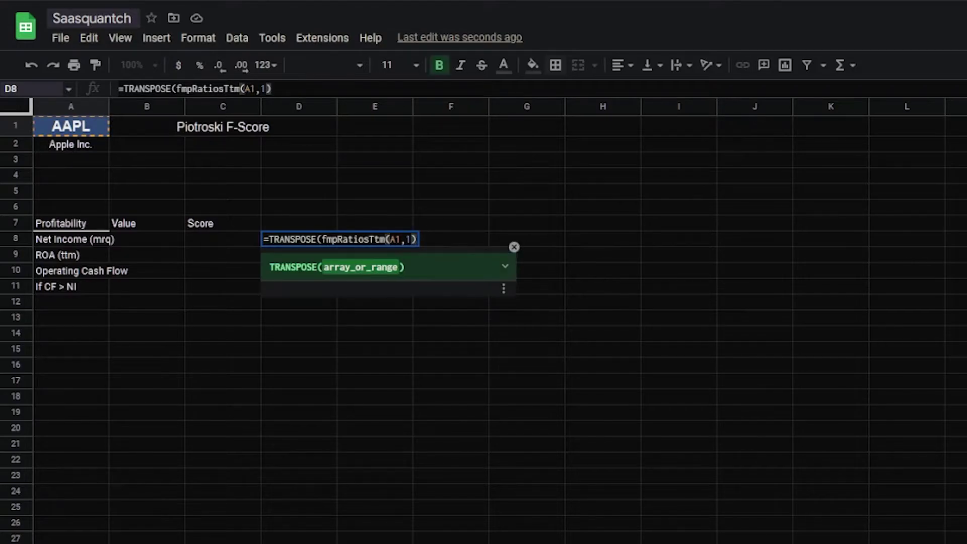
text())
key(Return)
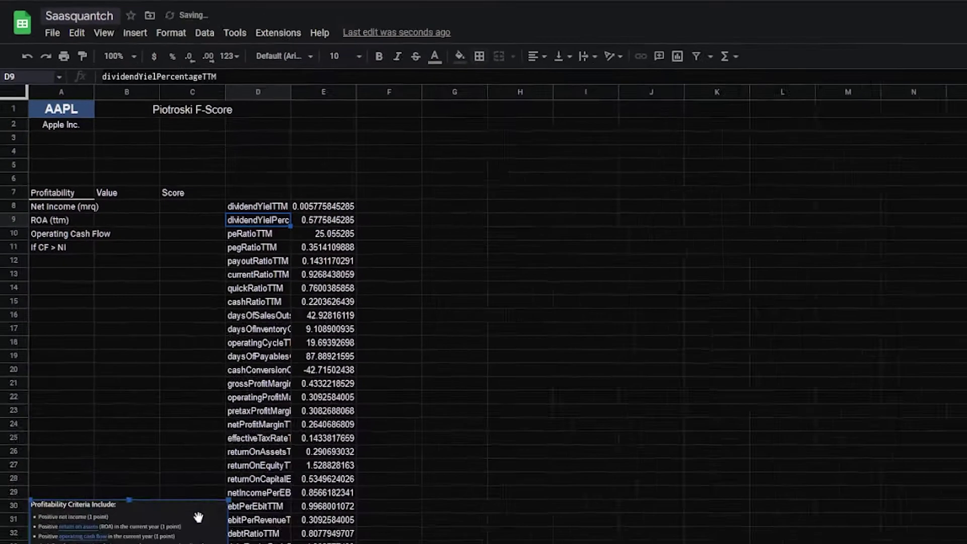
Reposition the criteria image within columns A to C, below the profitability labels and clear of the ratios list
drag(199, 517, 190, 504)
click(412, 467)
click(520, 193)
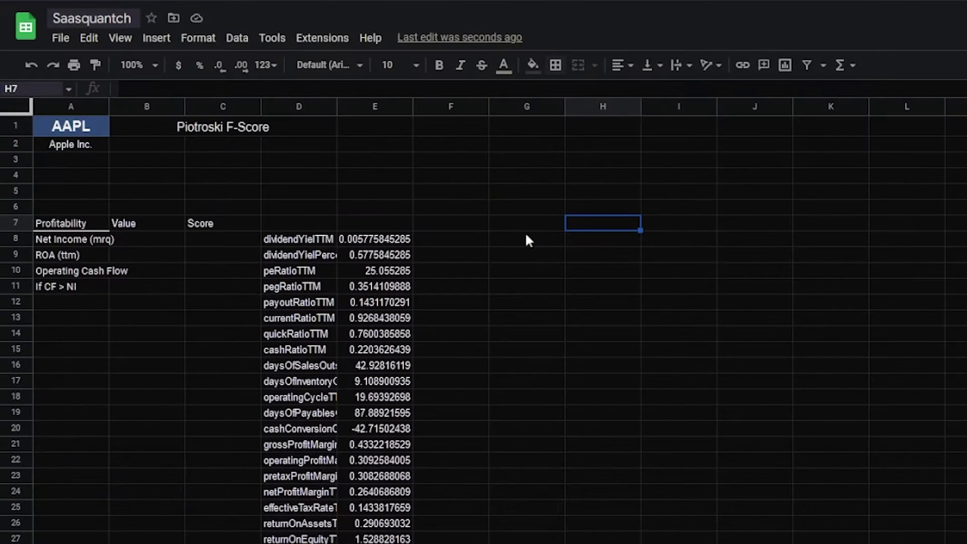
Pull four quarters of income statements into G8 using TRANSPOSE and fmpIncomeStatement with symbol A1, limit "4" and the quarterly period
click(528, 240)
text(=TRANSPOSE()
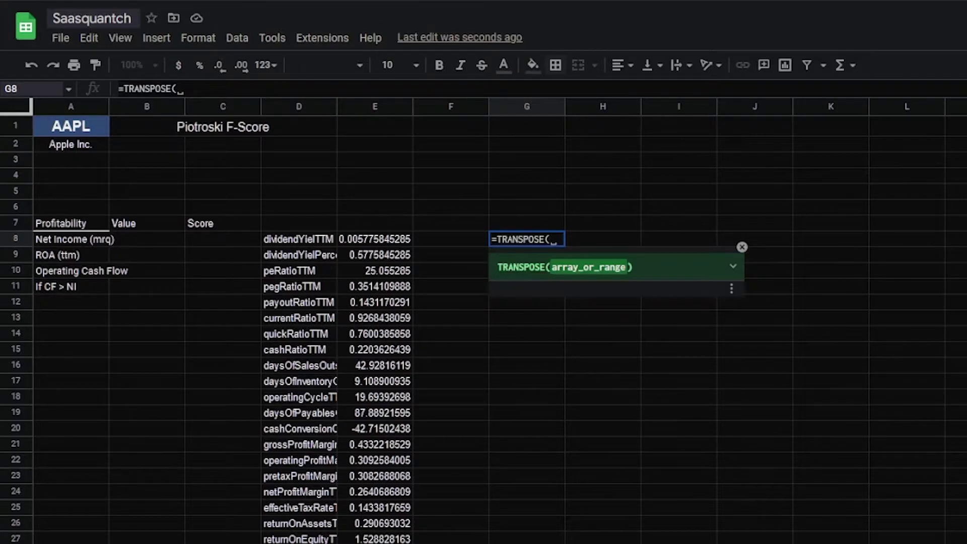
text(fmpinc)
key(Tab)
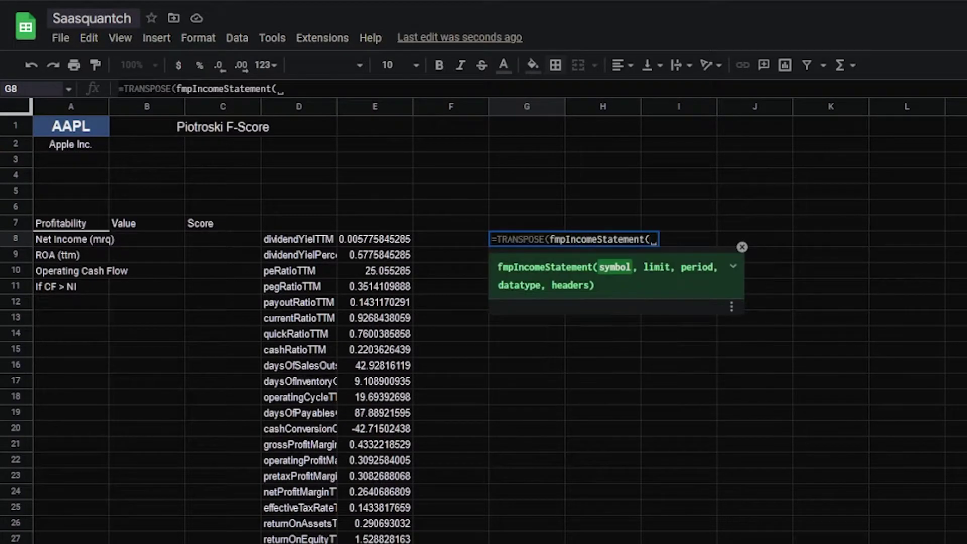
click(87, 123)
text(, "4", "quarte)
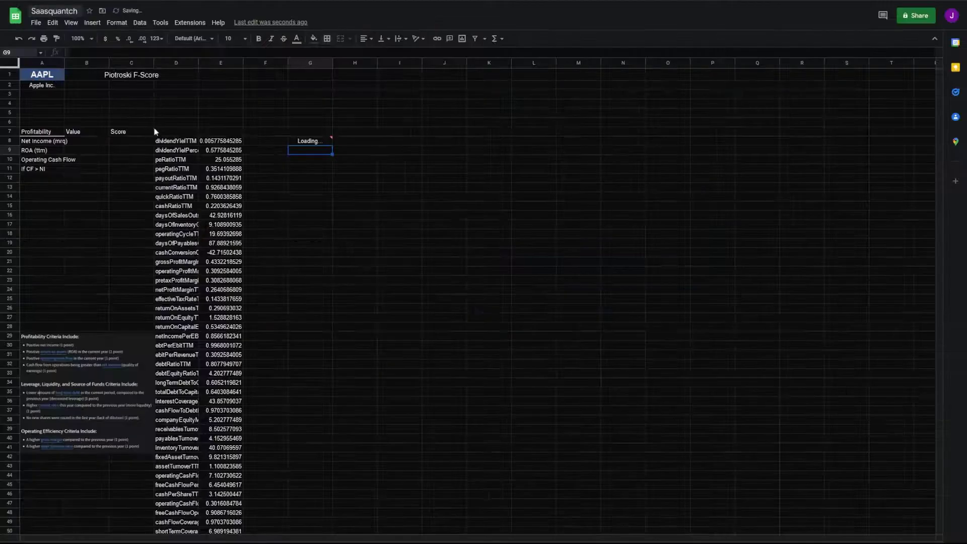
Enter the heading "Ratios (ttm)" in D7 above the ratios list
click(168, 132)
text(Ratios (tt)
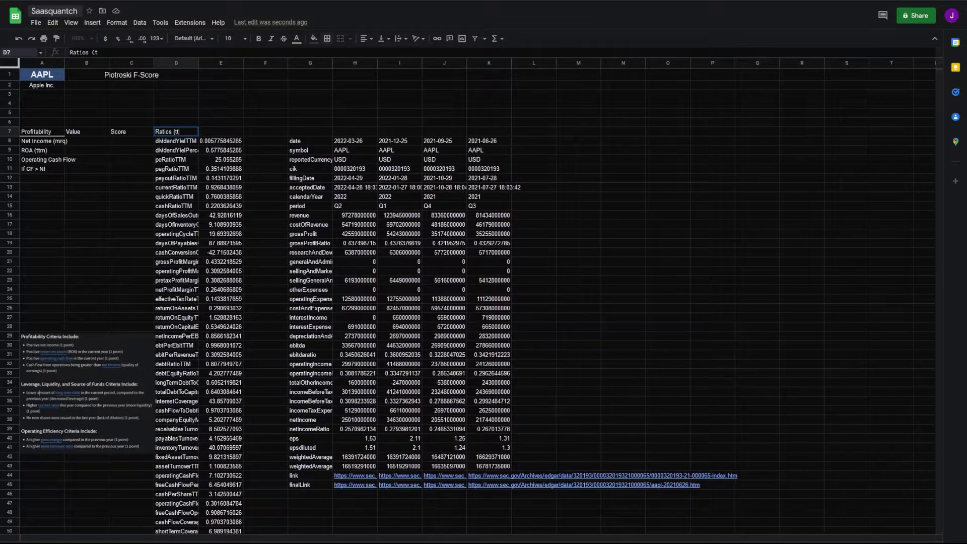
text(m))
Enter the heading "Income Statement" in G7 above the quarterly income statement data
click(310, 132)
text(Income ()
key(BackSpace)
text(Strat)
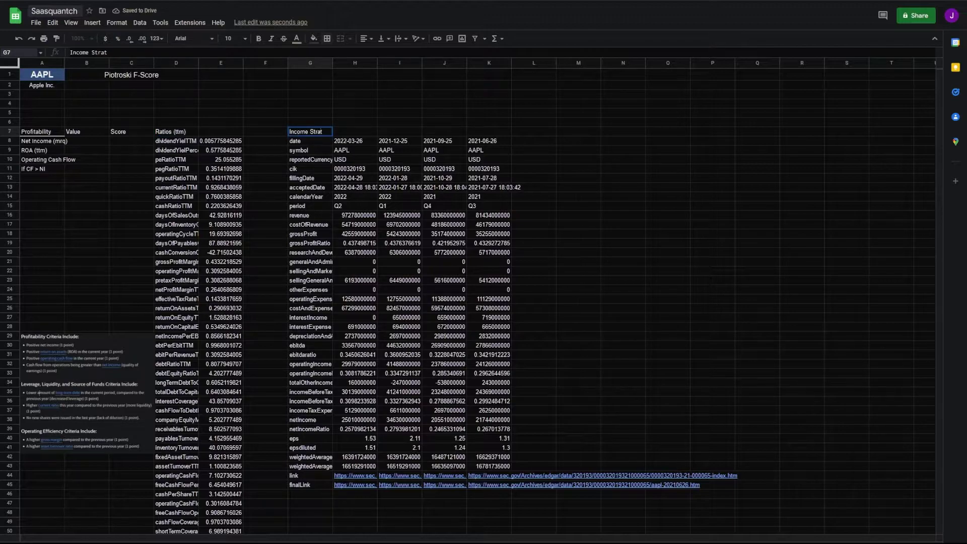
key(BackSpace)
key(BackSpace)
key(BackSpace)
text(atement)
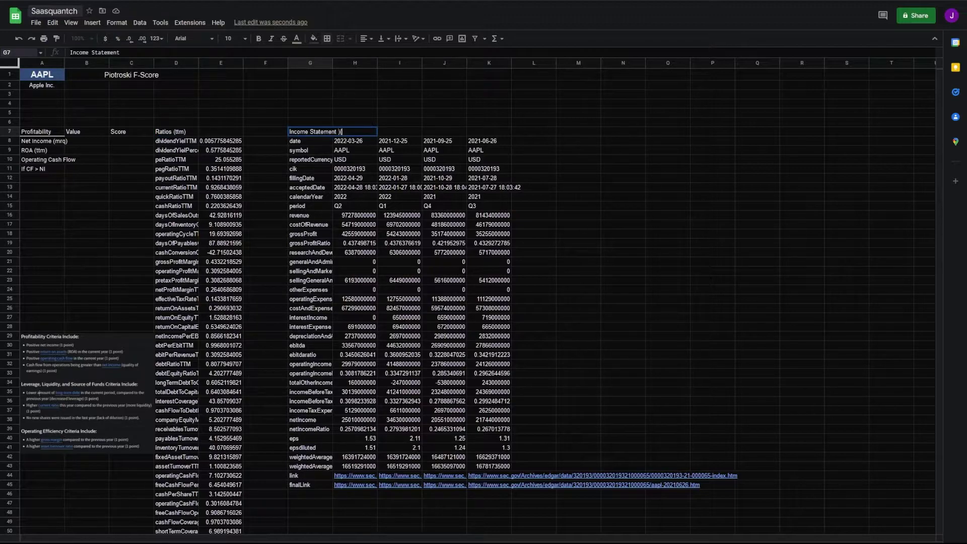
Link the Net Income (mrq) value in B8 to the latest quarter's netIncome in H38, formatted as currency without decimals
click(87, 141)
text(=)
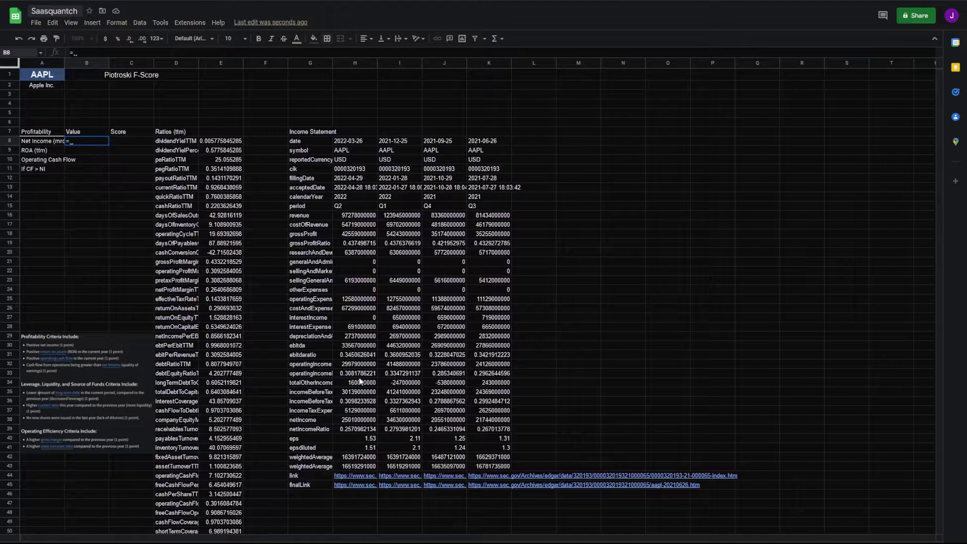
click(357, 419)
key(Return)
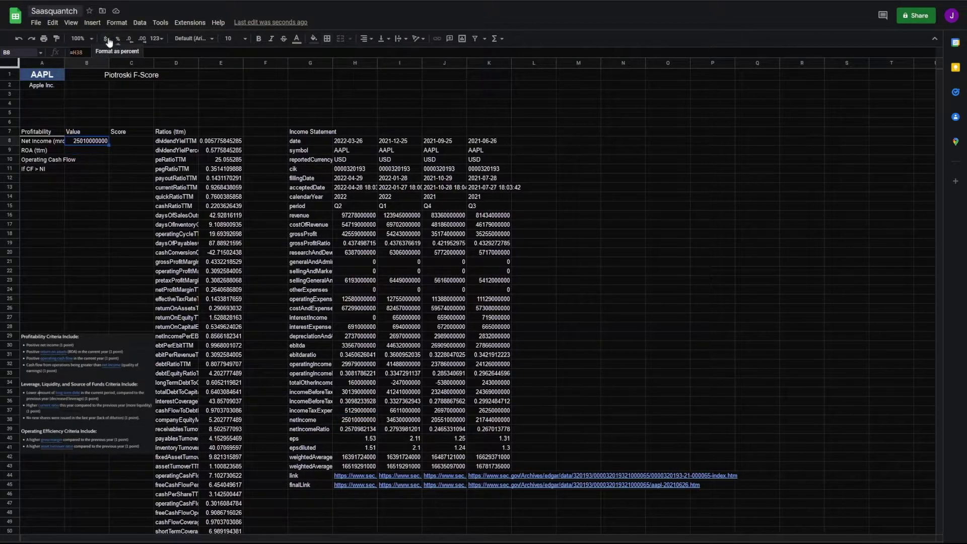
click(106, 40)
click(129, 39)
Link the ROA (ttm) value in B9 to the return on assets ratio in E26, formatted as a whole percentage
click(103, 150)
text(=)
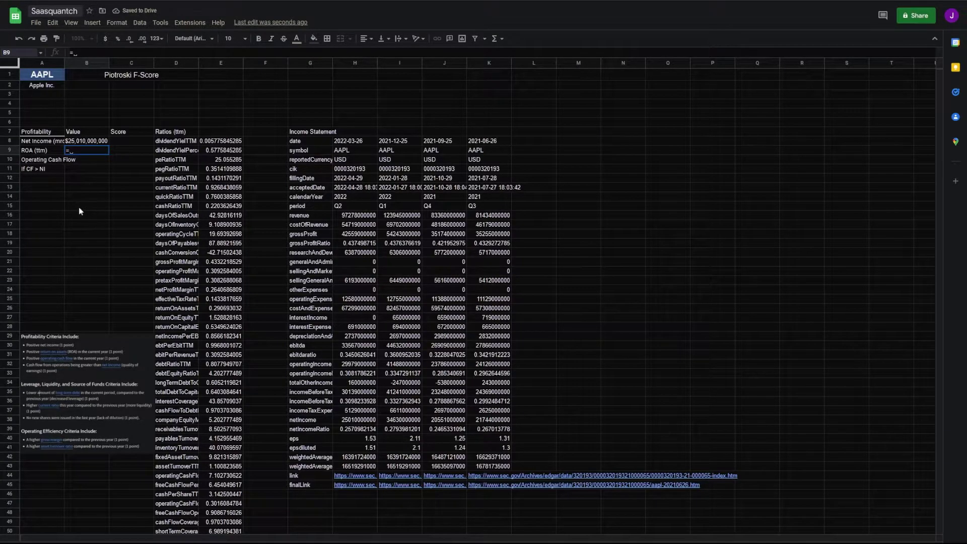
click(222, 308)
click(118, 41)
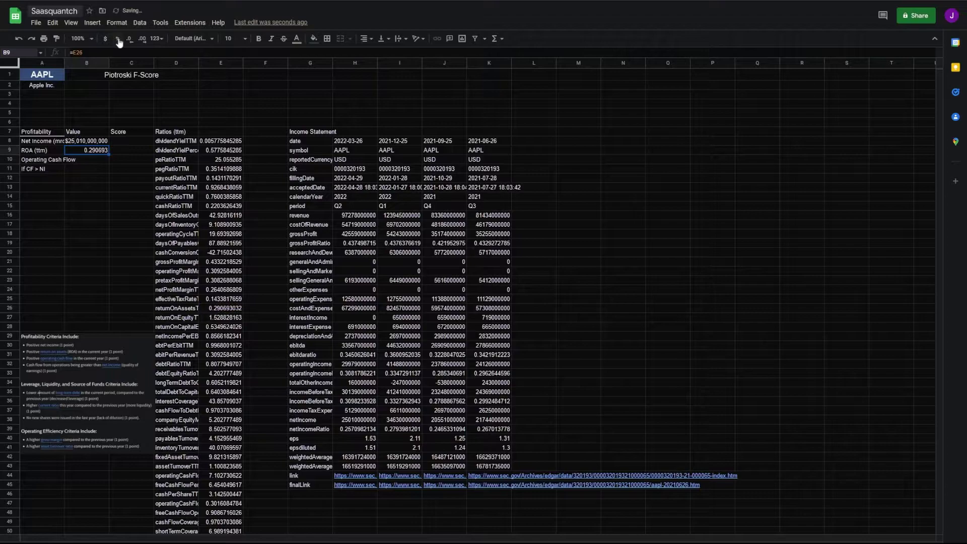
click(119, 39)
click(130, 39)
click(130, 38)
key(Down)
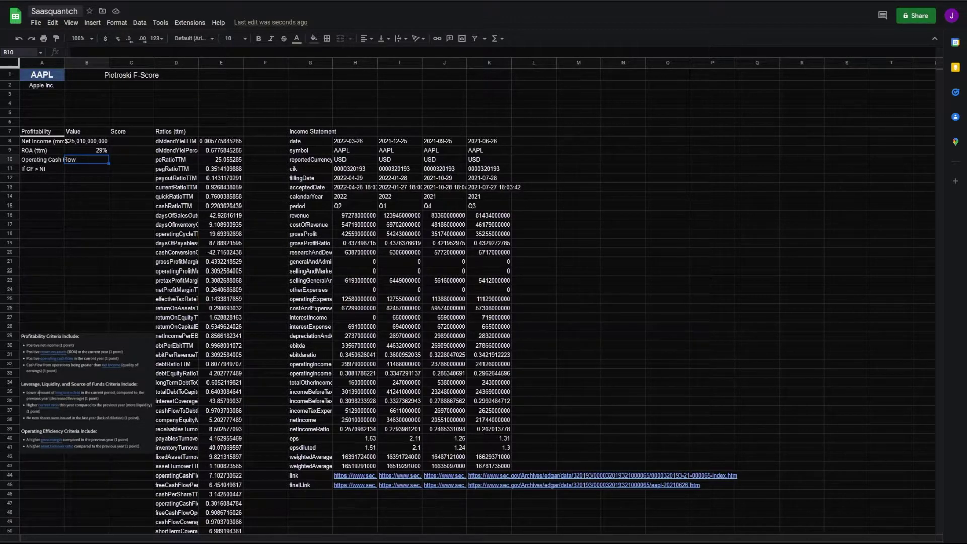
Copy the income statement formula to M8, change it to fmpCashFlowStatement with symbol A1, and enter the heading "Cash Flow" in M7
click(320, 142)
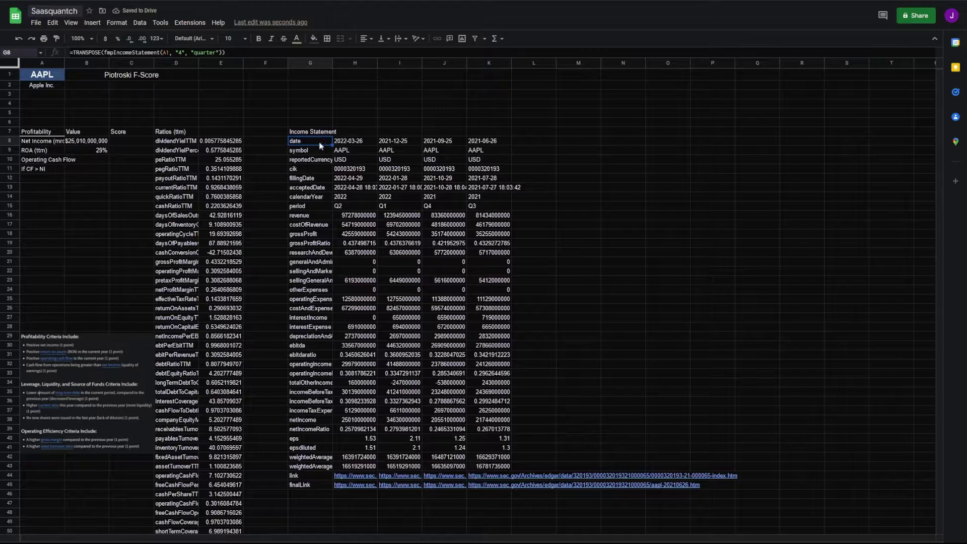
click(571, 141)
text(=TRANSPOSE(fmpIncomeStatement(G1, "4", "quarter")))
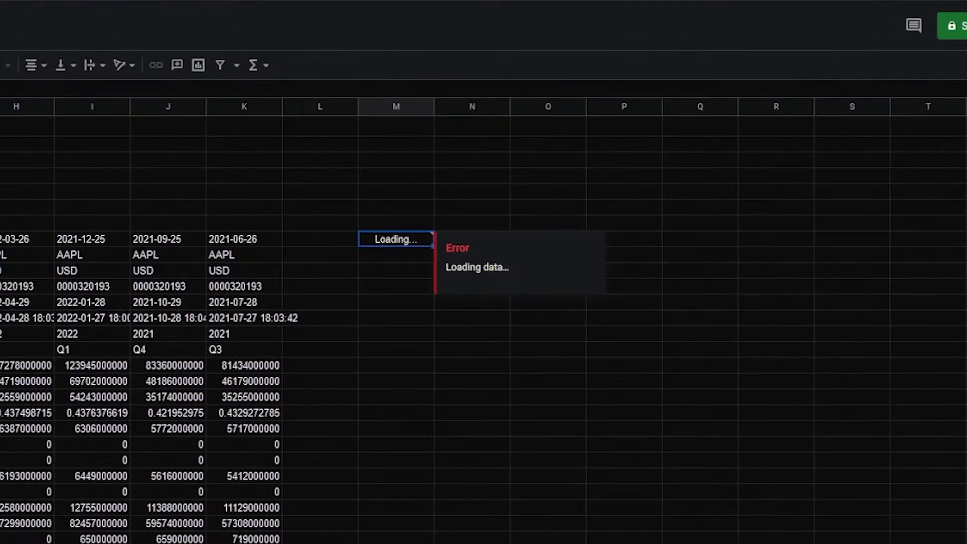
double_click(571, 141)
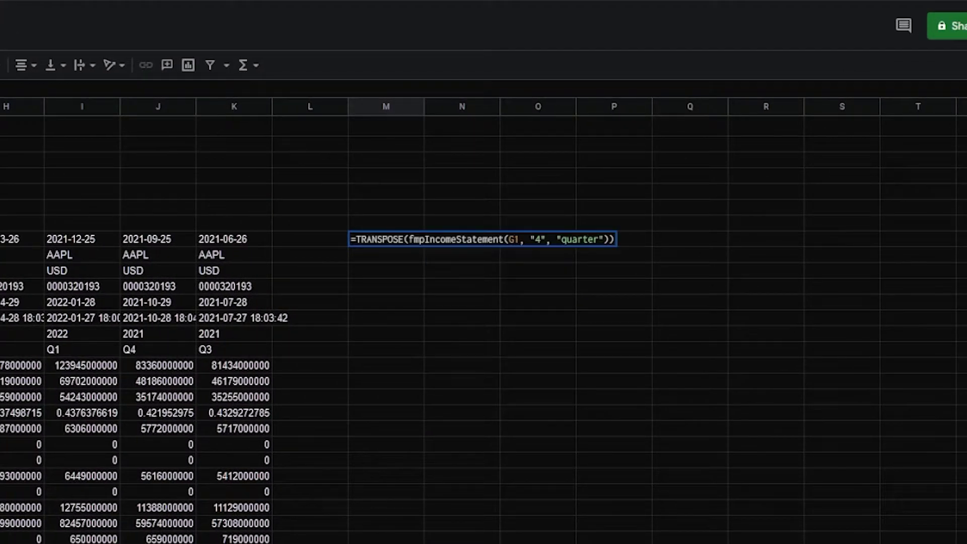
text(CashFlowStatement)
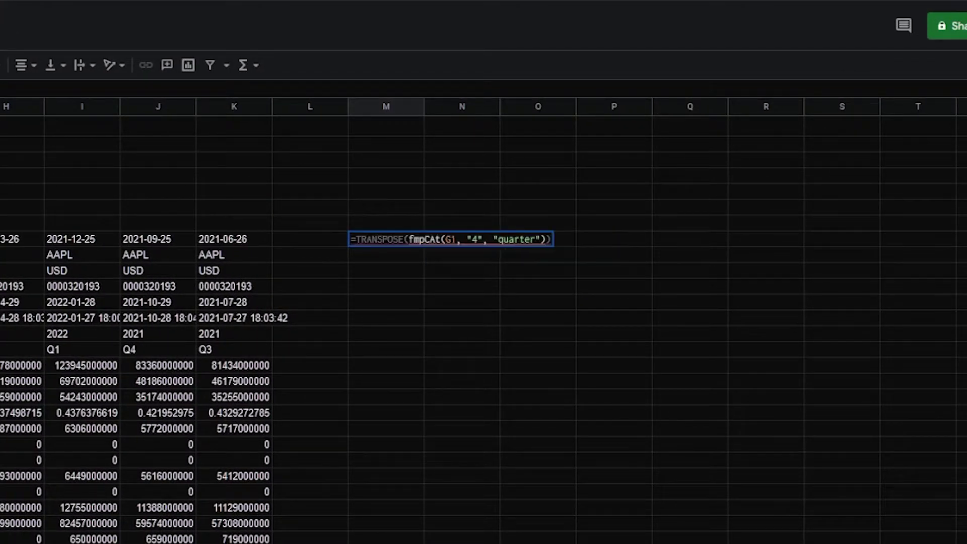
key(Tab)
key(Delete)
text(ash Flow)
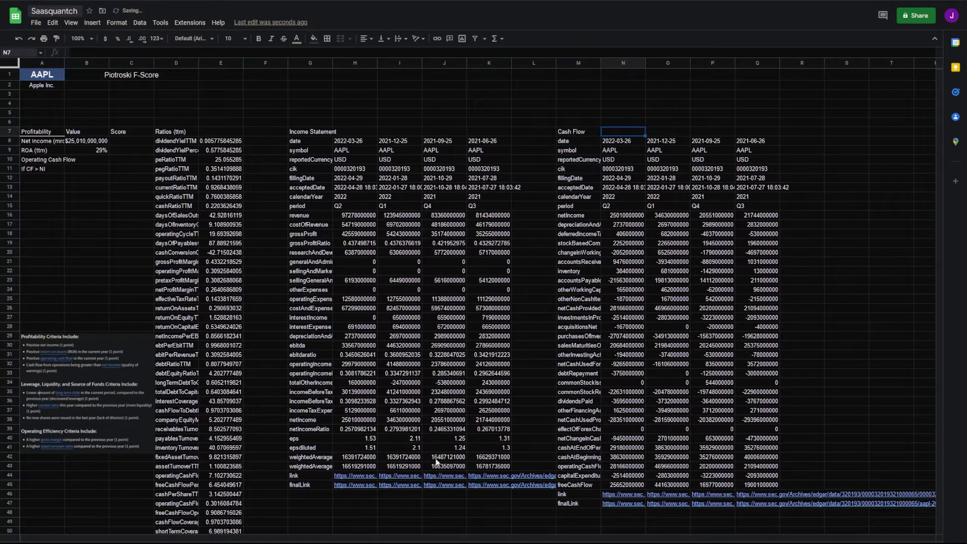
Link the Operating Cash Flow value in B10 to the latest quarter's figure in N43, formatted as currency without decimals
click(86, 160)
text(=)
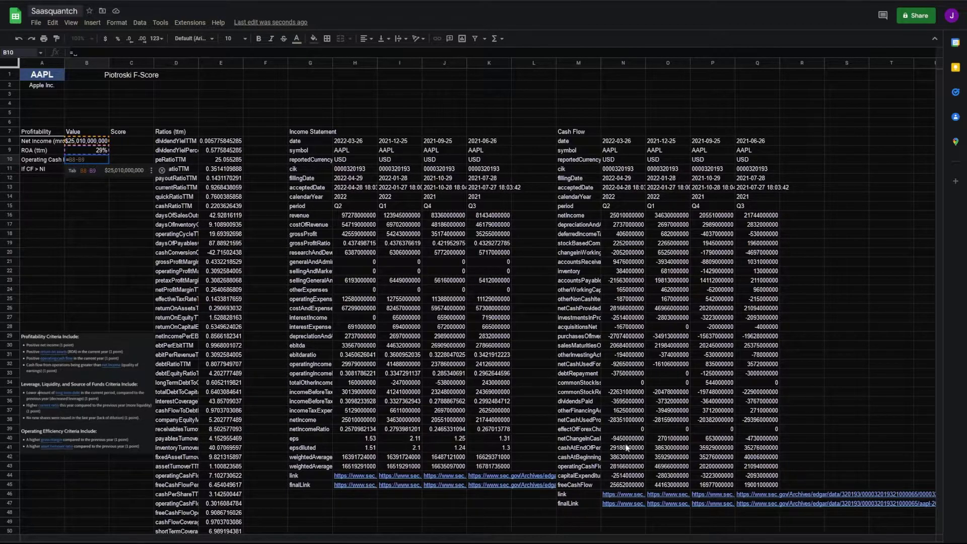
click(623, 467)
key(Return)
key(Up)
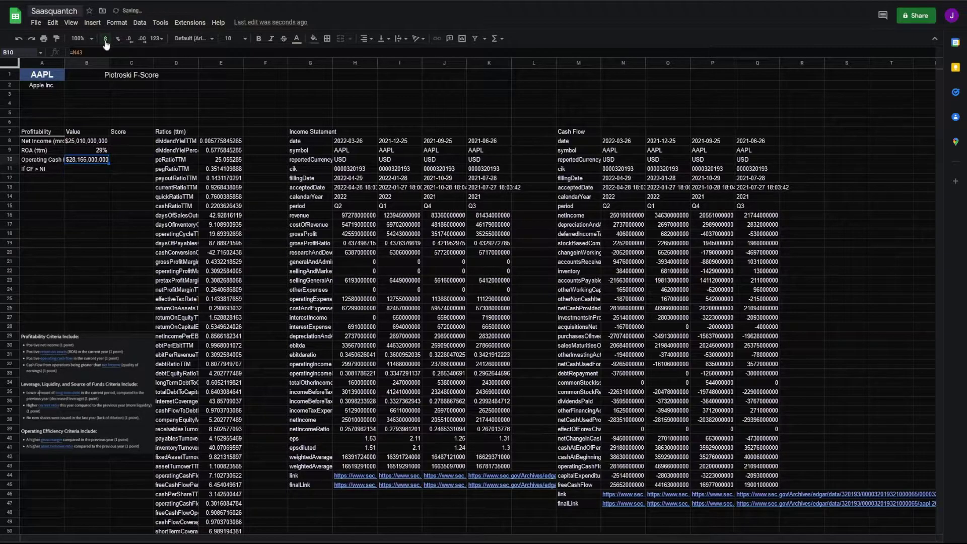
click(129, 41)
click(75, 178)
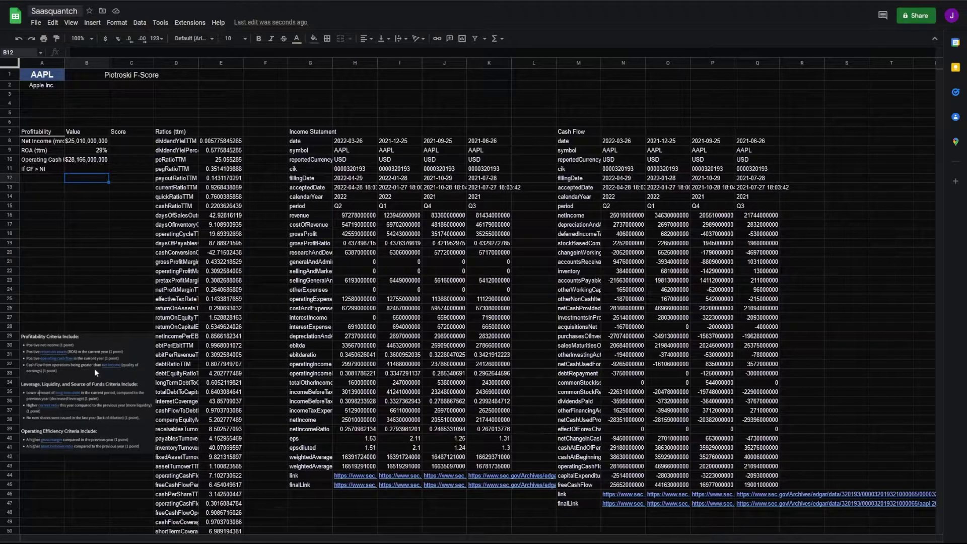
Enter =IF(B10>B8,1,0) in B11 to test whether operating cash flow exceeds net income
click(87, 167)
text(=)
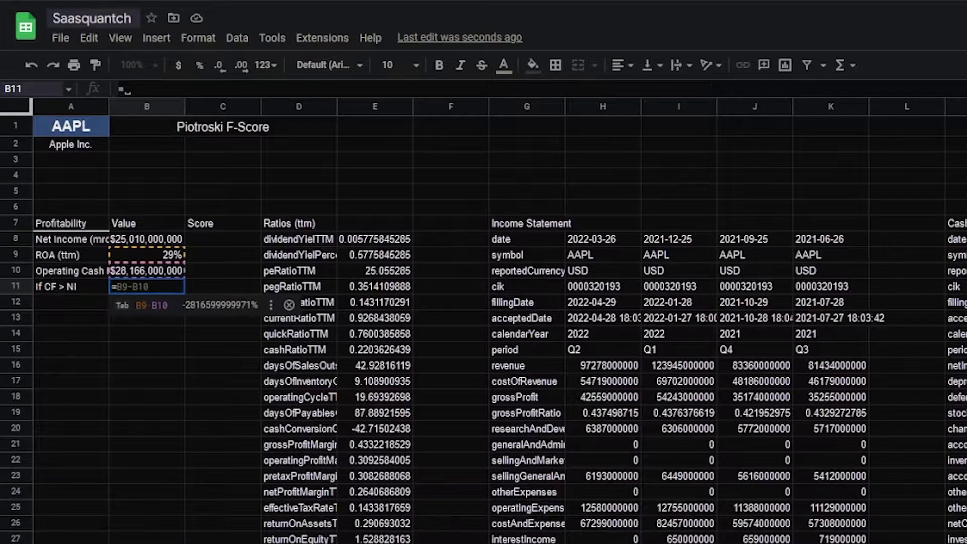
text(IF()
click(147, 270)
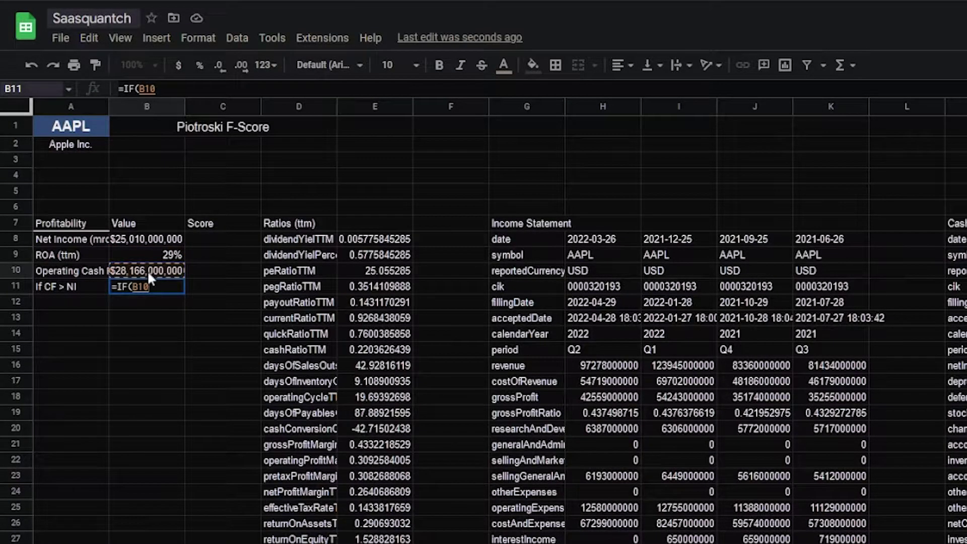
text(>)
click(164, 244)
text(,)
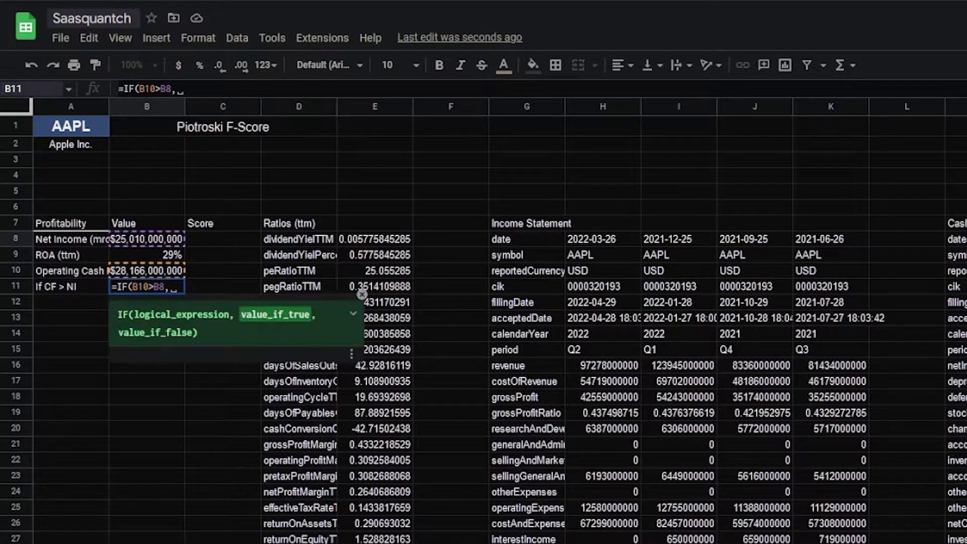
text(1,0))
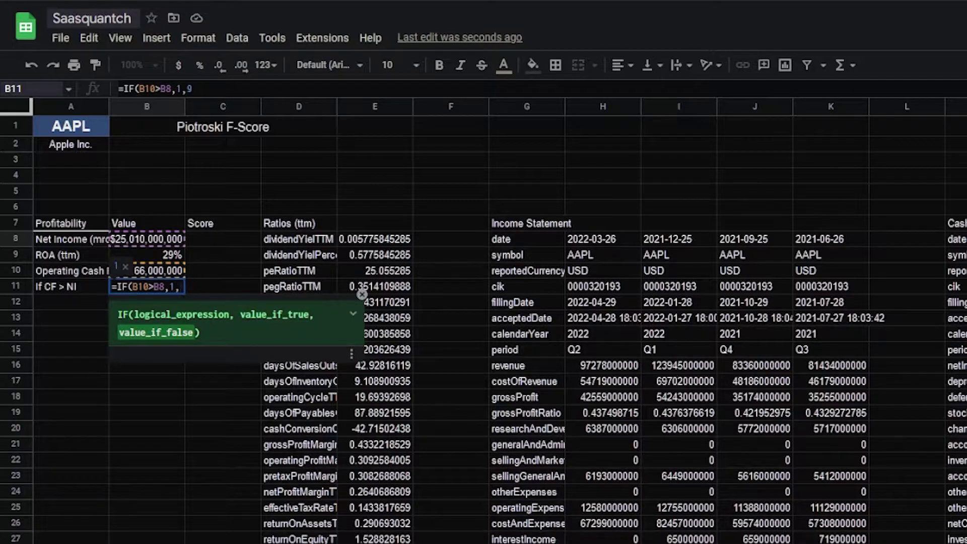
Enter "Leverage" in A13 with LTD (last yr), LTD (mrq), Current Ratio Last Yr, Current Ratio TTM, Outstanding Shares Last Yr and Outstanding Shares ttm below
click(80, 319)
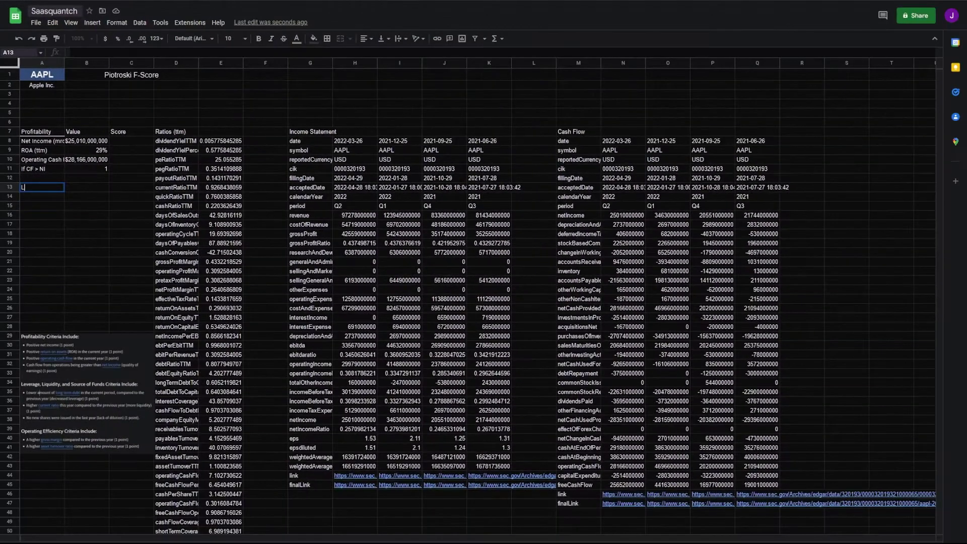
text(Leverage)
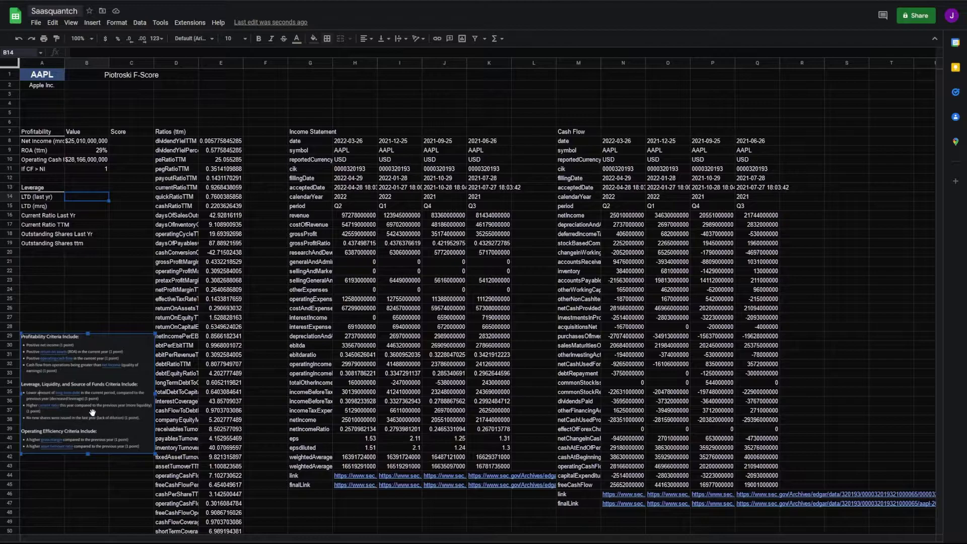
click(82, 202)
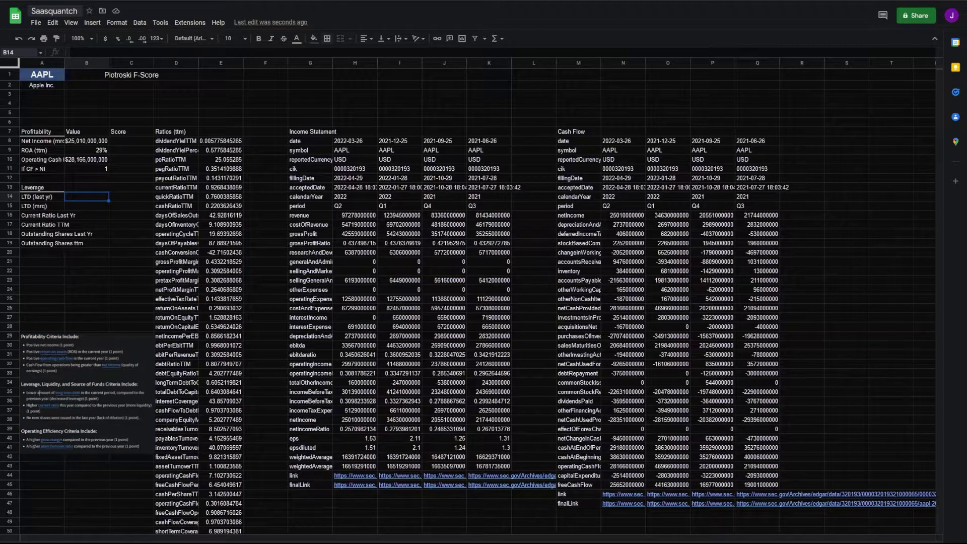
Enter the heading "Balance Sheet" in G49 below the income statement and copy the income statement formula into G50
scroll(321, 420, down, 4)
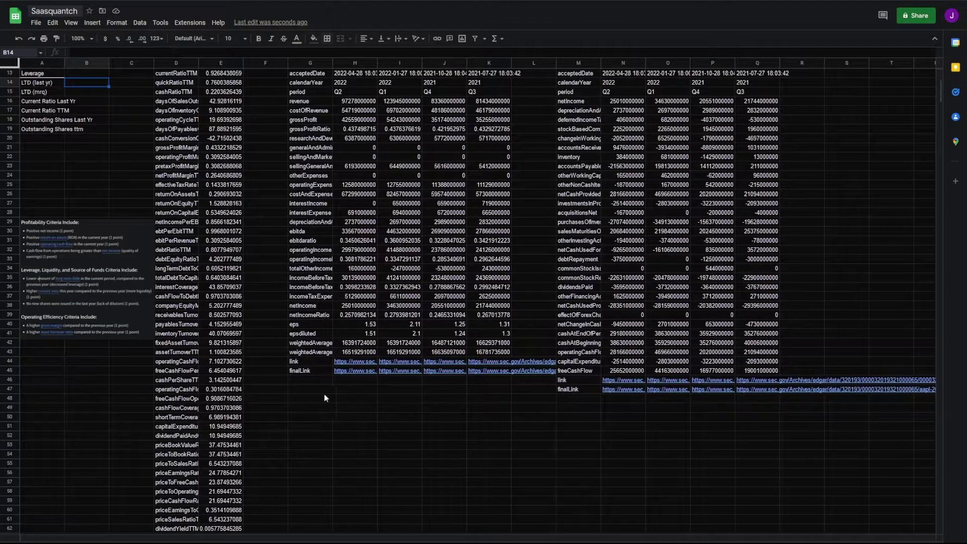
click(324, 392)
scroll(315, 398, up, 4)
scroll(313, 413, down, 4)
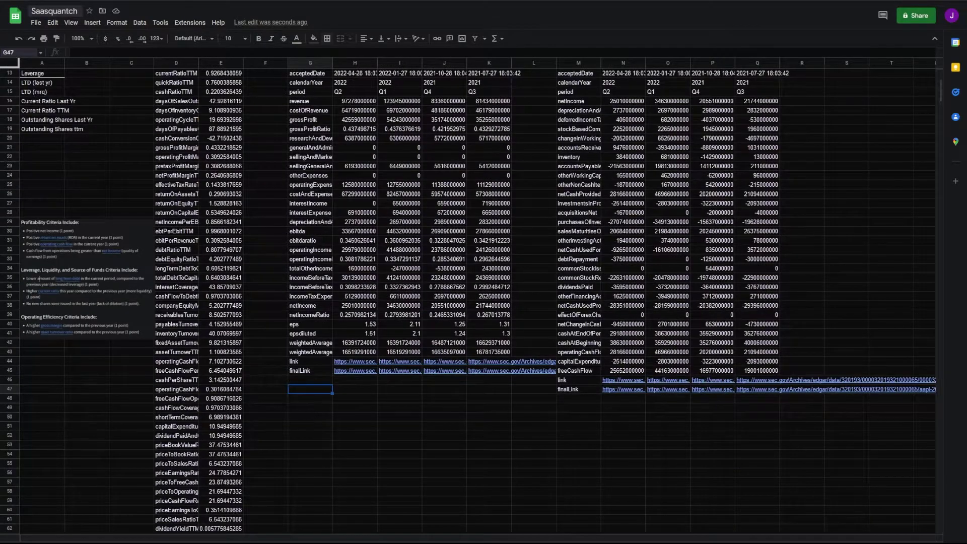
scroll(312, 414, up, 4)
click(305, 143)
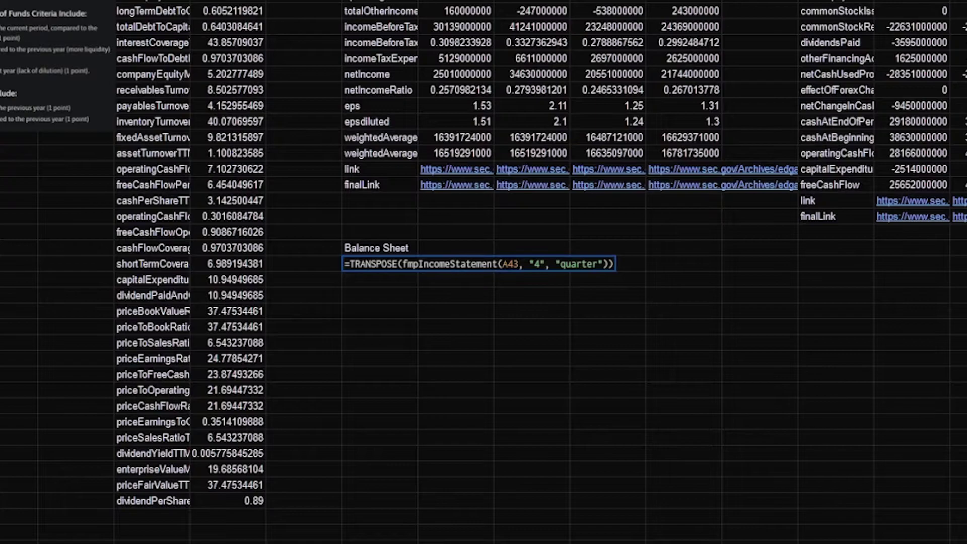
Change the G50 formula to =TRANSPOSE(fmpBalanceSheetStatement(A1, "5", "quarter")) to pull five quarters of balance sheets
text(BalanceSheetStatement)
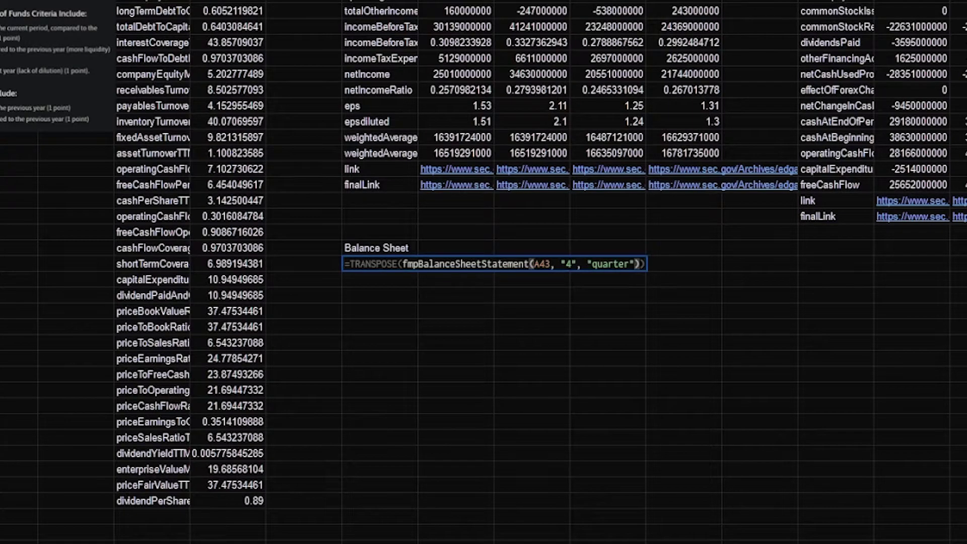
key(BackSpace)
key(BackSpace)
text(1)
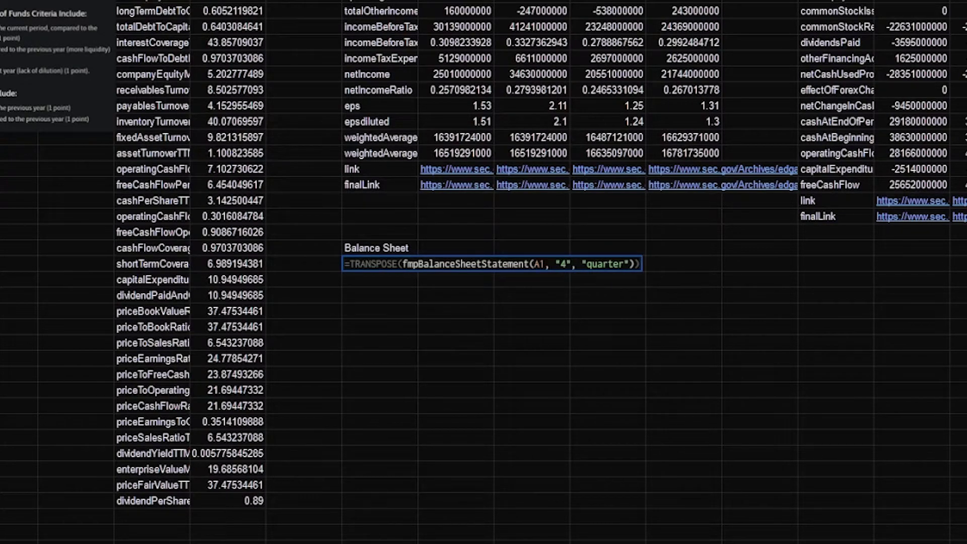
key(BackSpace)
text(5)
key(Return)
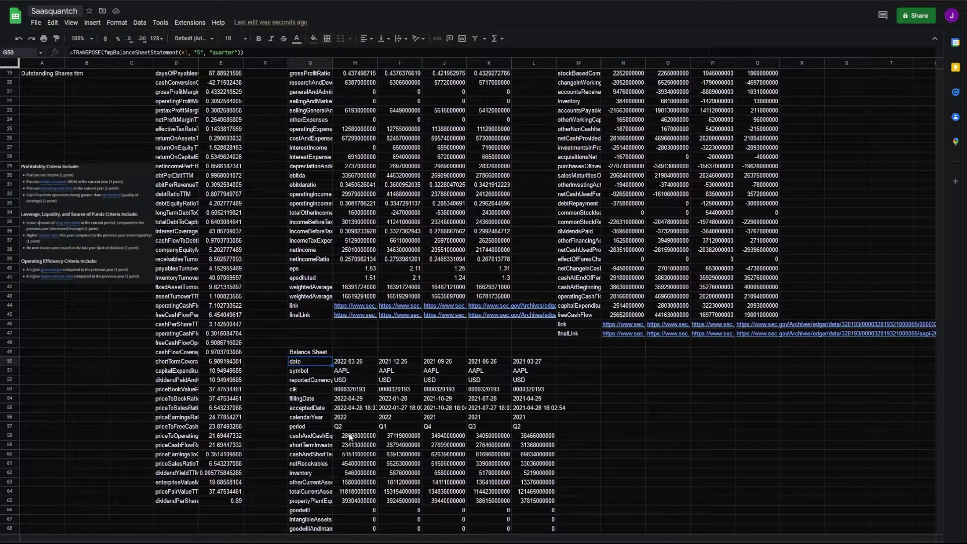
Link the LTD (last yr) value in B14 to the 2021-03-27 quarter's longTermDebt in L81
scroll(351, 437, up, 3)
scroll(352, 373, down, 4)
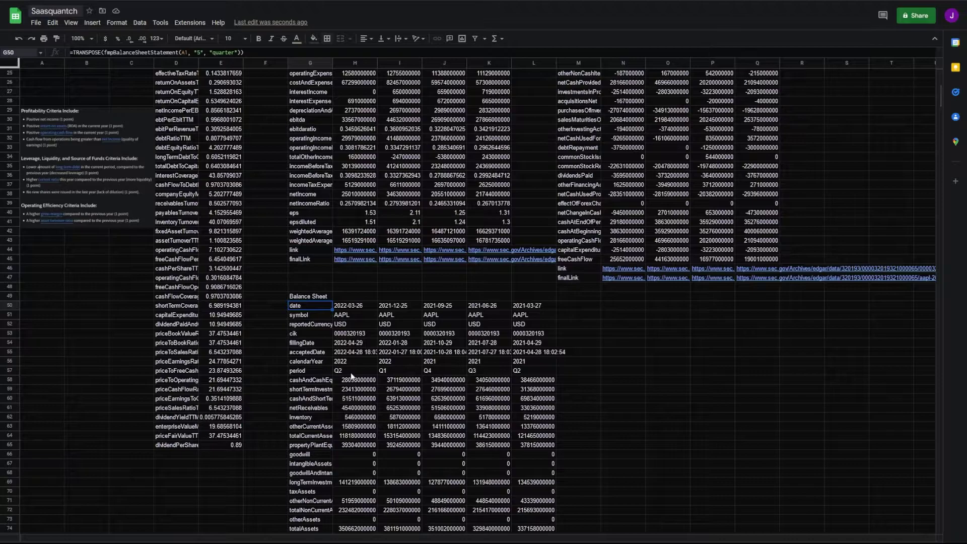
scroll(351, 375, up, 4)
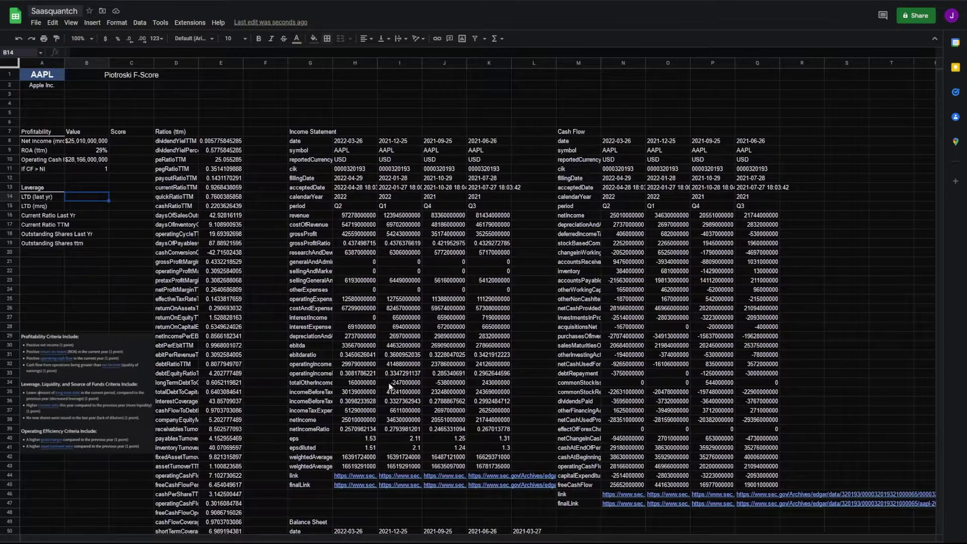
scroll(385, 387, down, 4)
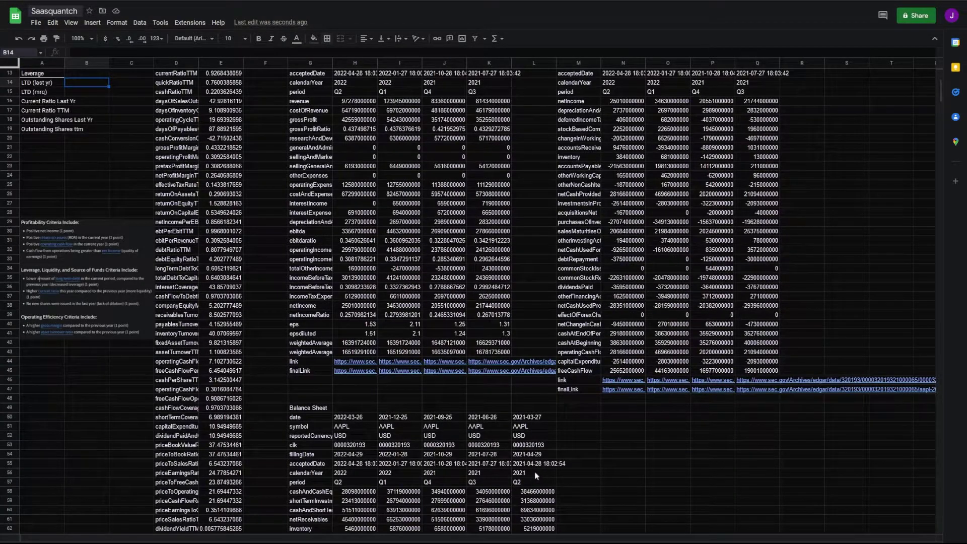
text(=)
scroll(533, 471, down, 14)
click(526, 315)
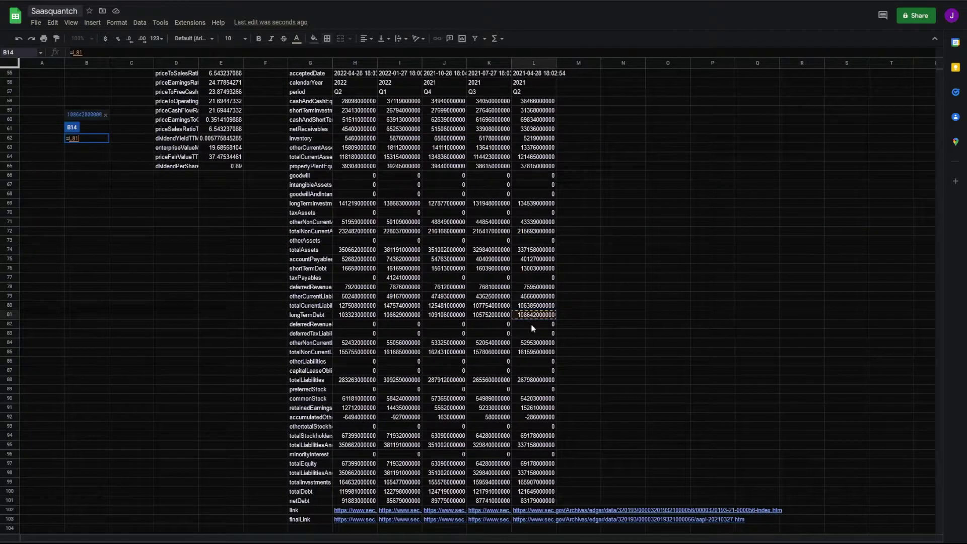
key(Return)
Link the LTD (mrq) value in B15 to the most recent quarter's longTermDebt in H81
text(=)
scroll(281, 291, down, 16)
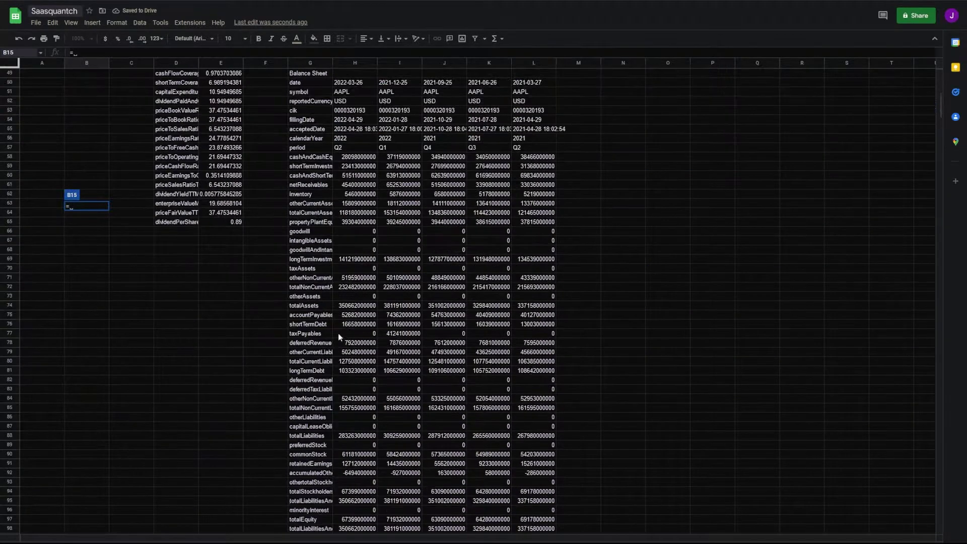
click(350, 371)
key(Return)
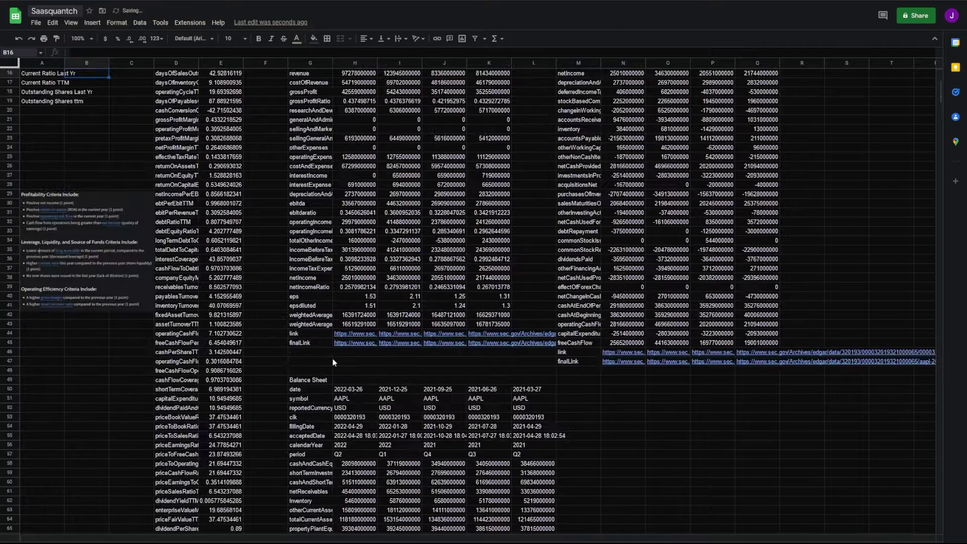
scroll(170, 278, up, 5)
scroll(505, 361, down, 4)
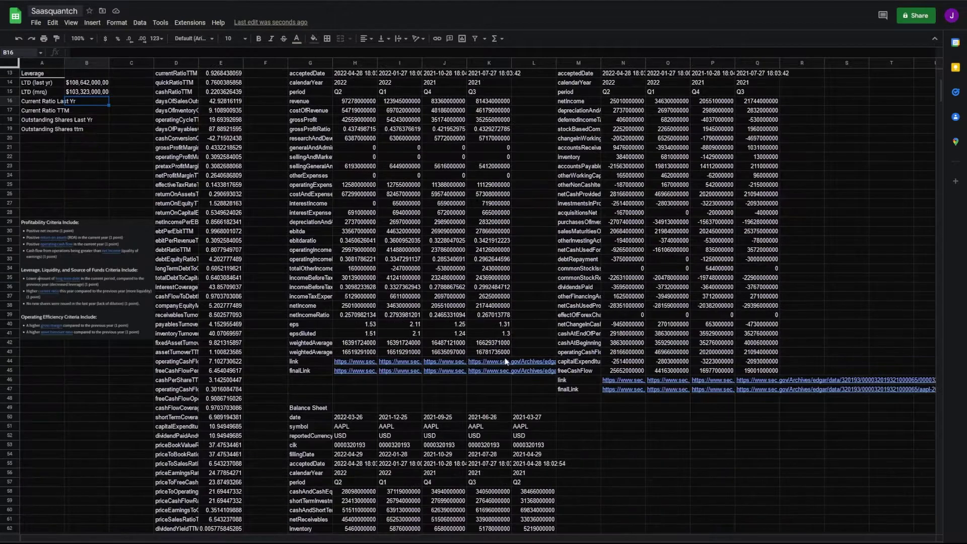
scroll(504, 360, down, 5)
scroll(500, 373, up, 9)
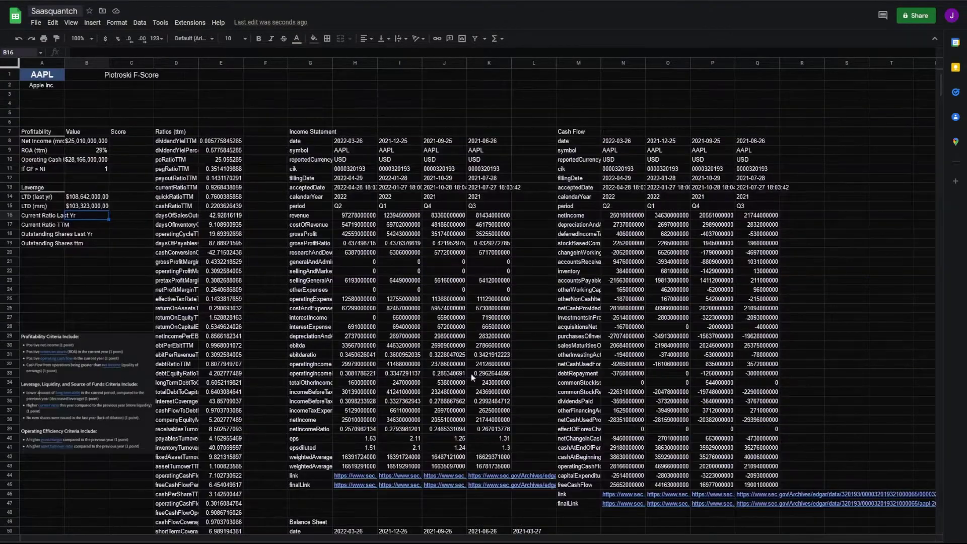
Calculate Current Ratio Last Yr in B16 as =L64/L80, the 2021-03-27 quarter's current assets over current liabilities, shown to two decimals
scroll(472, 376, down, 15)
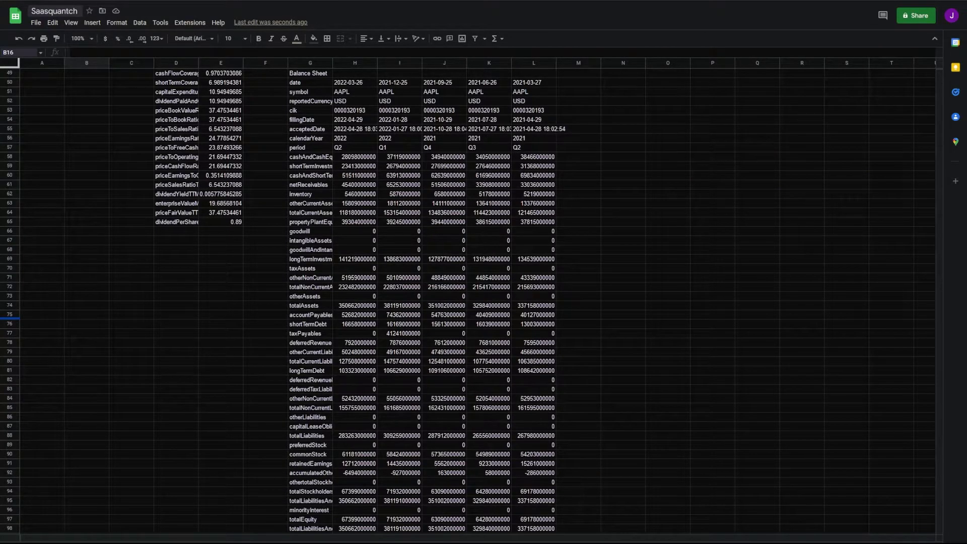
scroll(77, 282, up, 15)
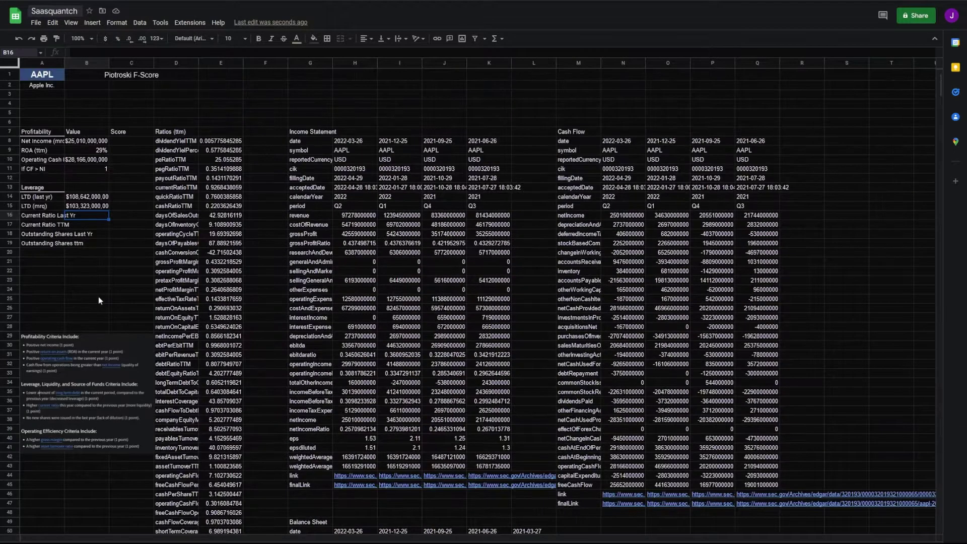
text(=)
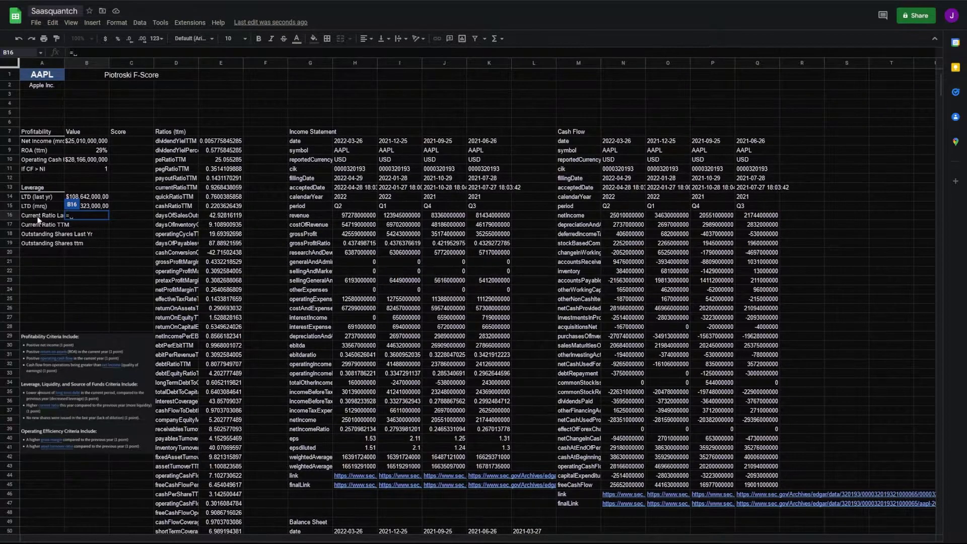
scroll(546, 380, down, 14)
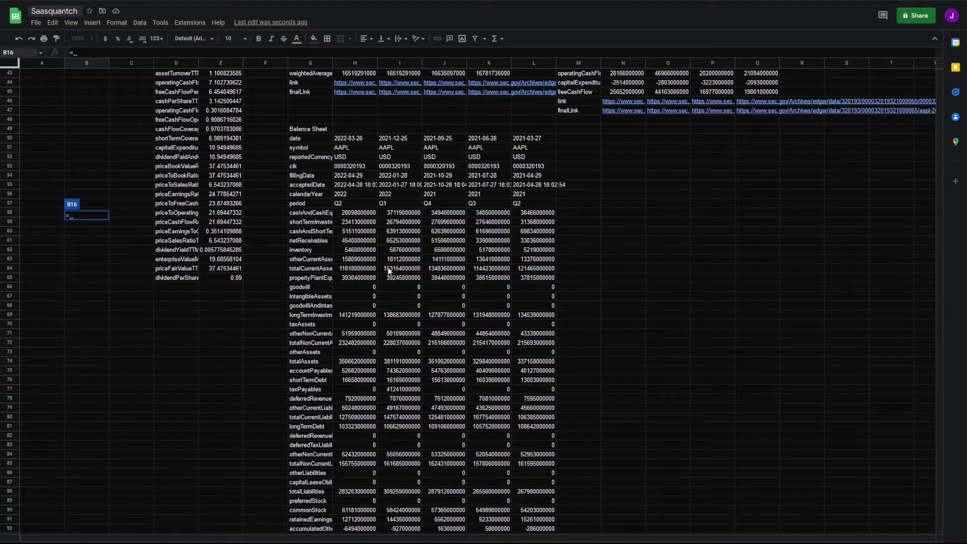
click(535, 269)
text(/)
scroll(530, 327, down, 4)
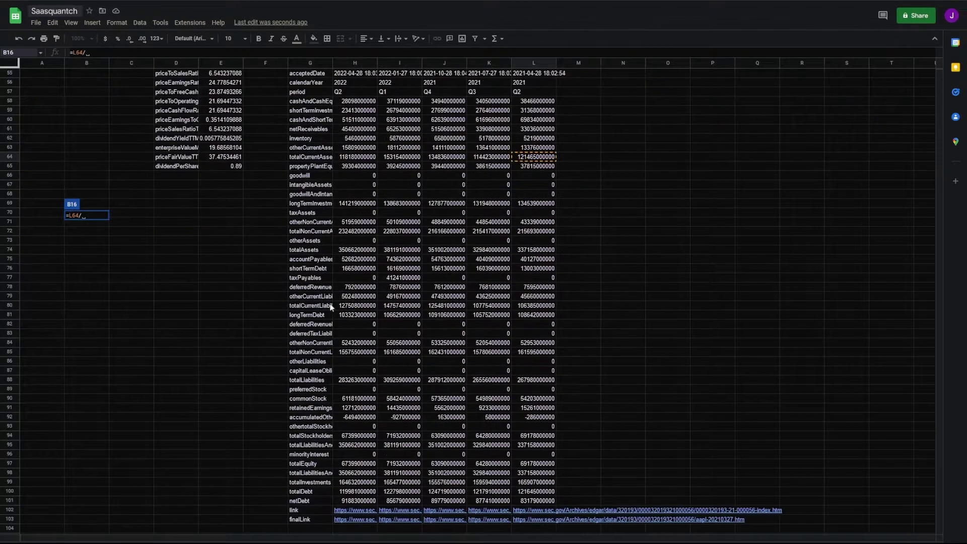
click(530, 308)
key(Return)
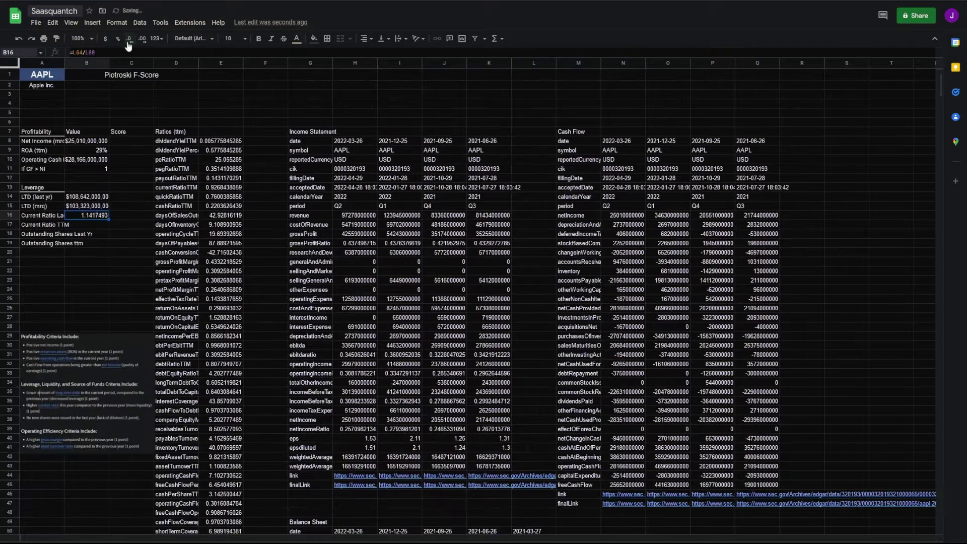
click(103, 230)
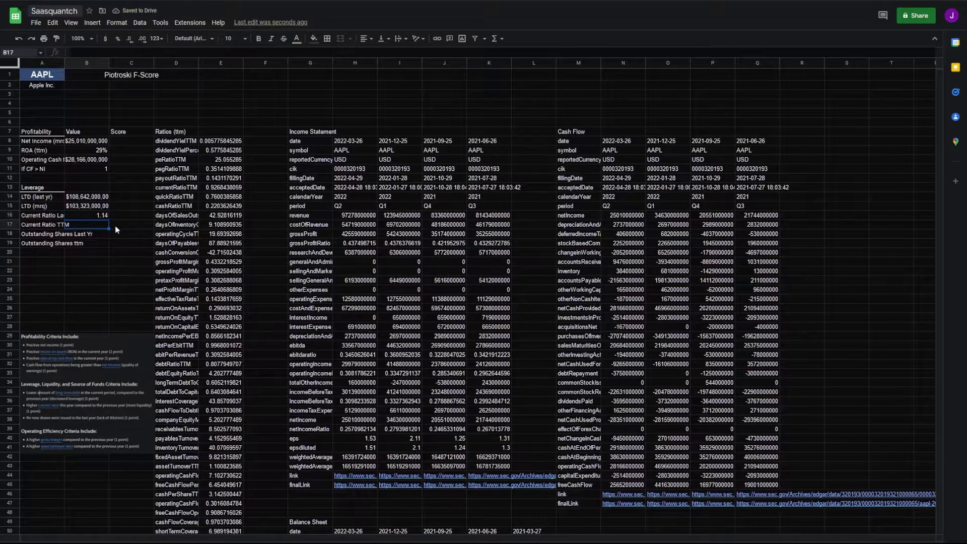
text(=)
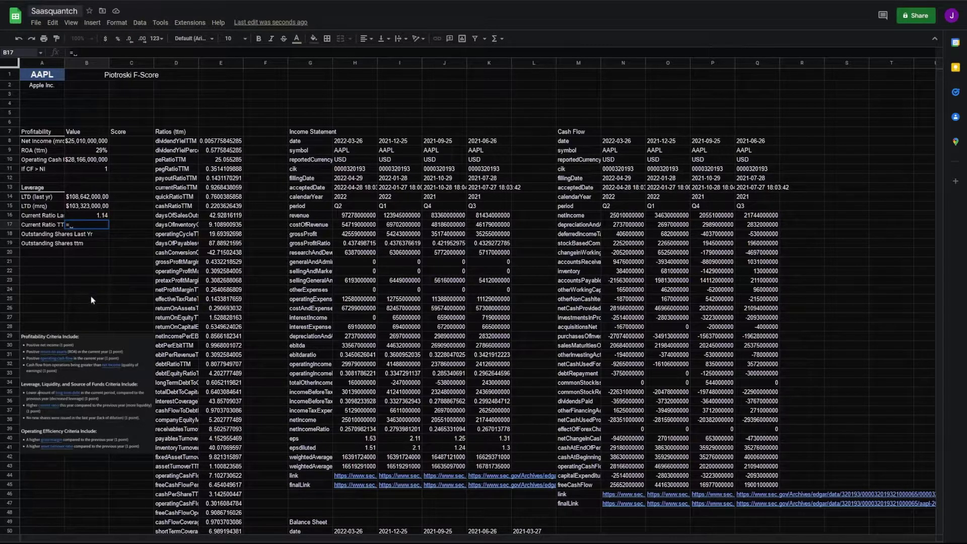
scroll(91, 297, down, 4)
scroll(112, 293, up, 4)
scroll(112, 292, down, 2)
scroll(98, 264, up, 2)
key(Escape)
Change the current ratio label in A17 to "Current Ratio mrq"
double_click(50, 224)
key(BackSpace)
key(BackSpace)
key(BackSpace)
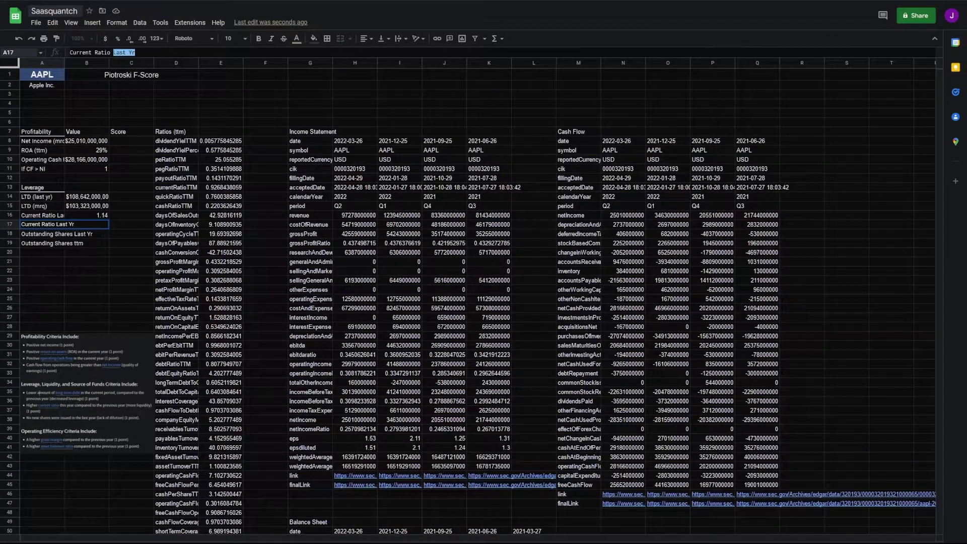
text(mrw)
key(Tab)
Calculate the most recent quarter's current ratio in B17 as =H64/H80, shown to two decimals
text(=)
scroll(351, 327, down, 10)
click(351, 324)
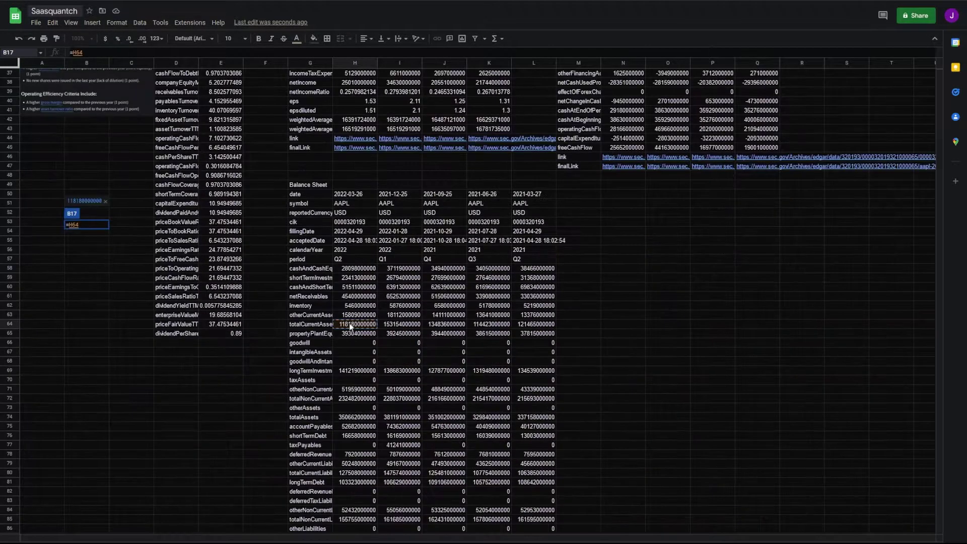
text(/)
scroll(351, 326, down, 8)
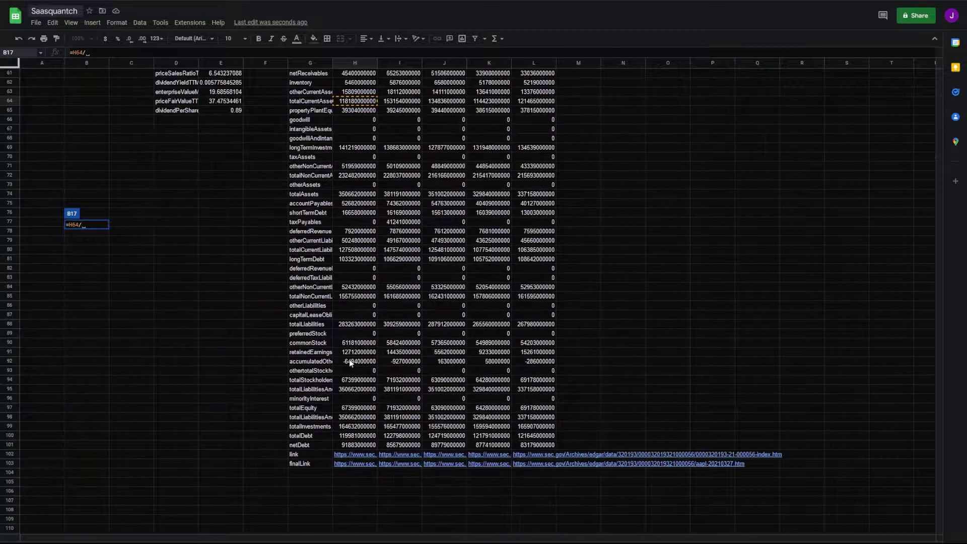
click(354, 250)
key(Return)
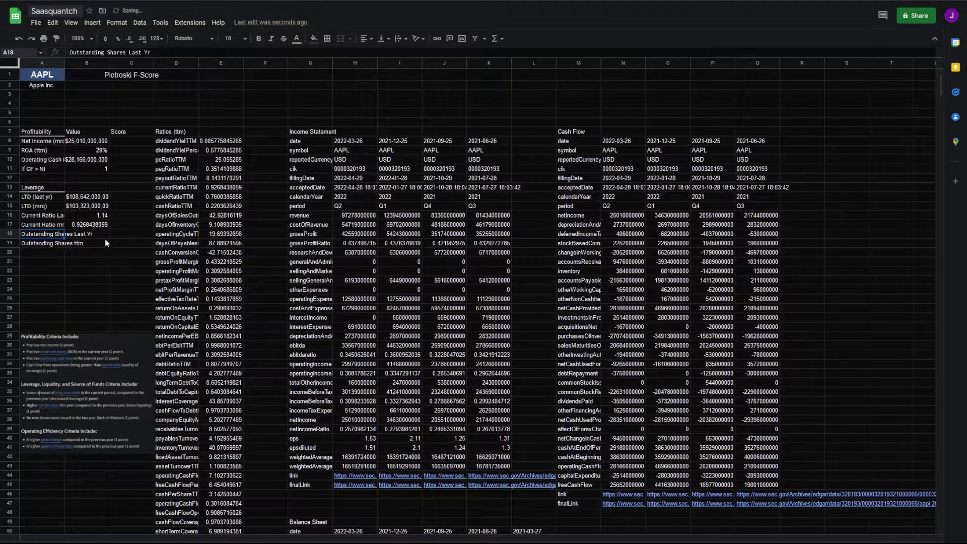
Add the heading "EV" in N49 and pull two periods of enterprise values into N50 with =TRANSPOSE(fmpEnterpriseValues(A1,2))
click(99, 243)
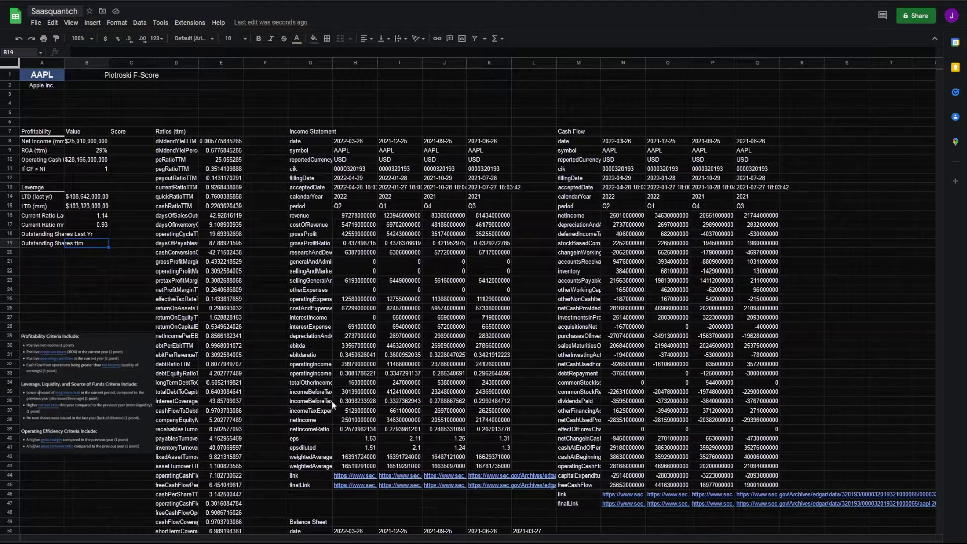
scroll(333, 405, down, 6)
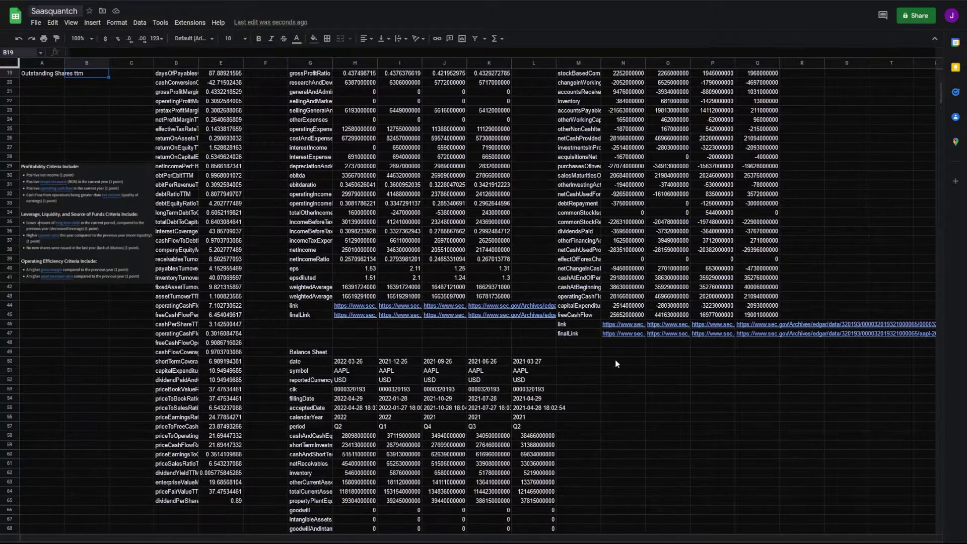
click(615, 361)
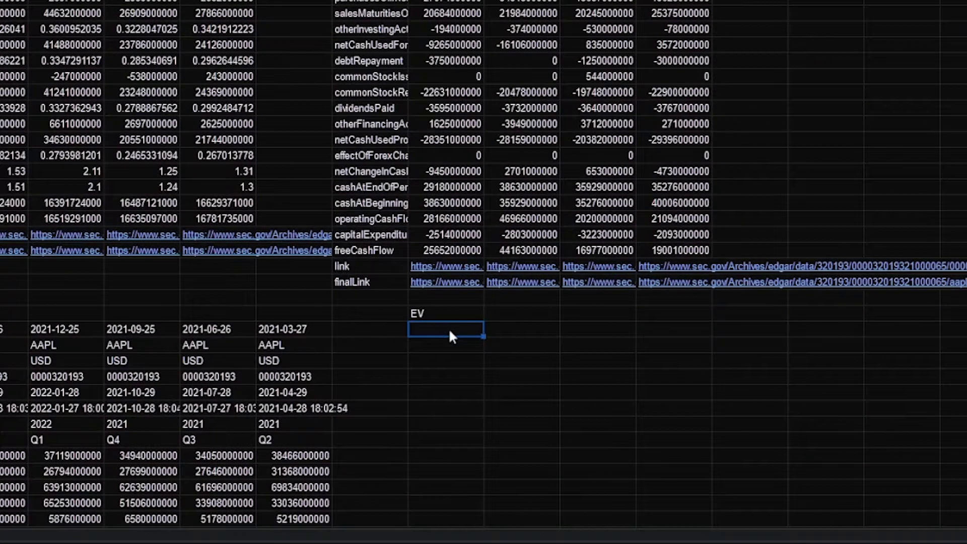
text(=TRANSPOSE()
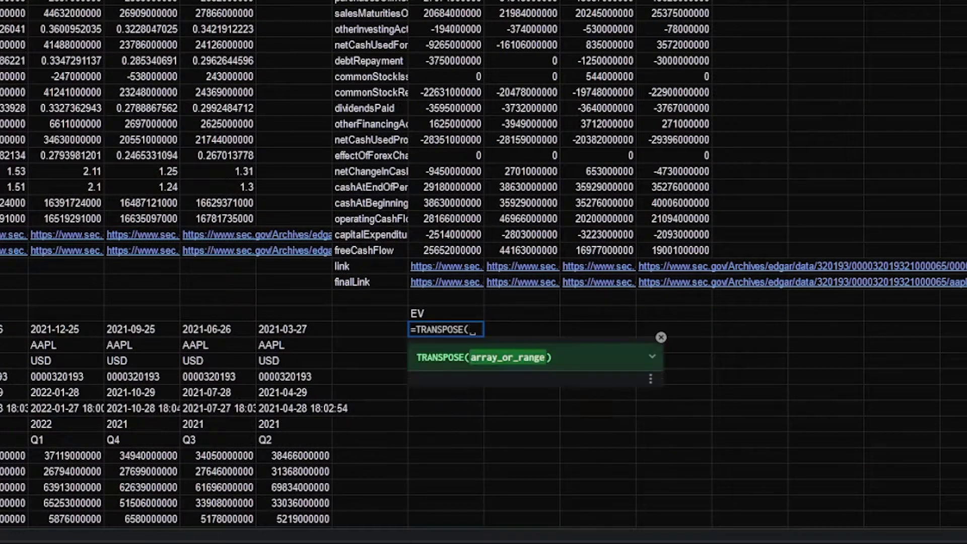
text(fmpEnterpriseValues()
scroll(484, 272, up, 3)
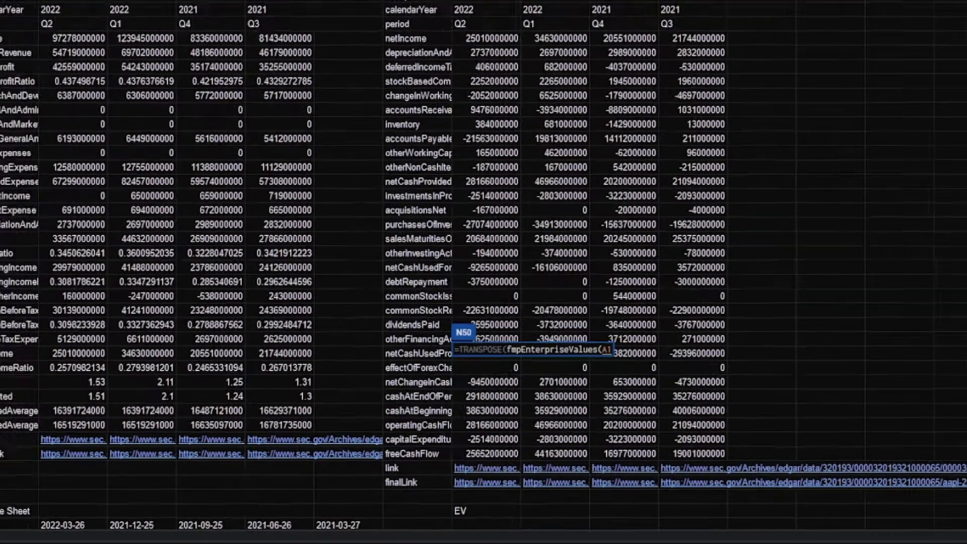
text(A1,2)
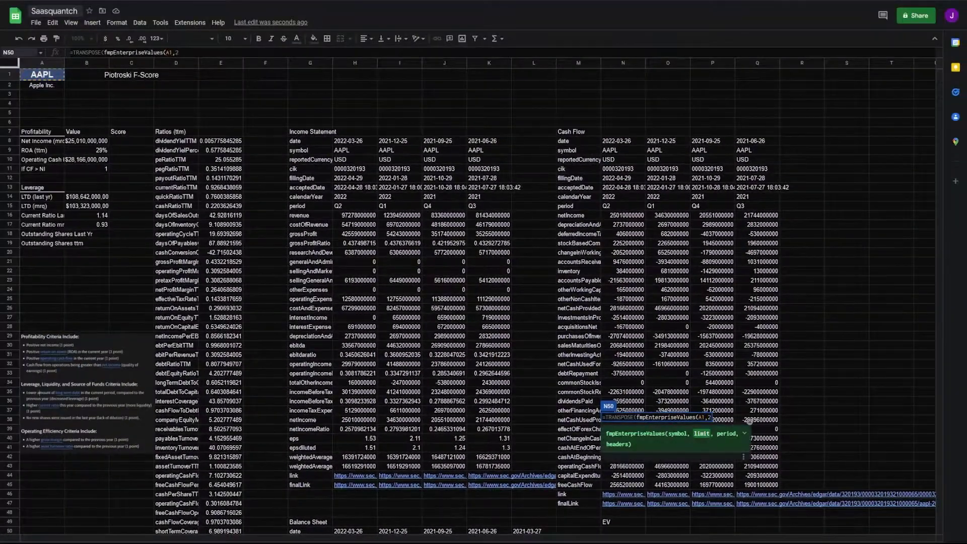
key(Return)
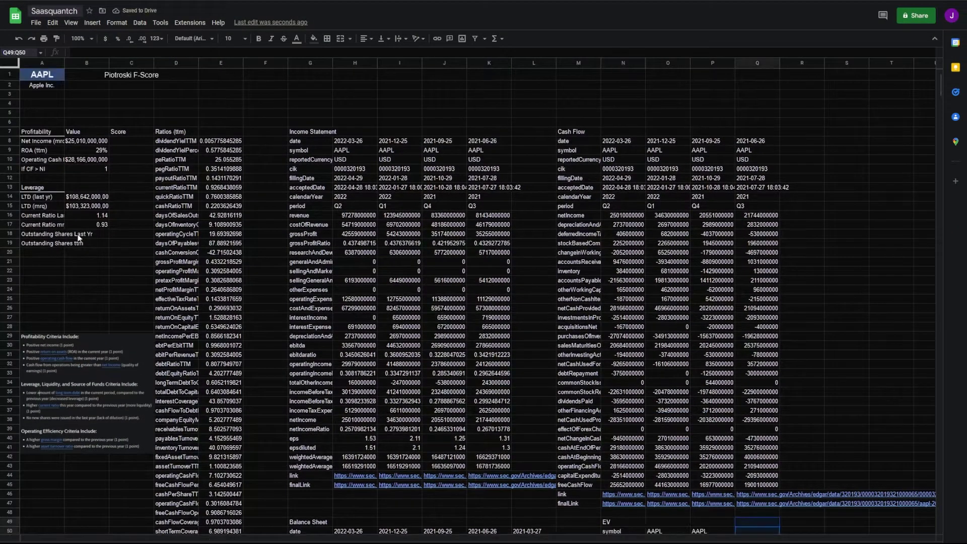
Link Outstanding Shares Last Yr in B18 to the 2020-09-26 numberOfShares value in P53
scroll(332, 359, down, 6)
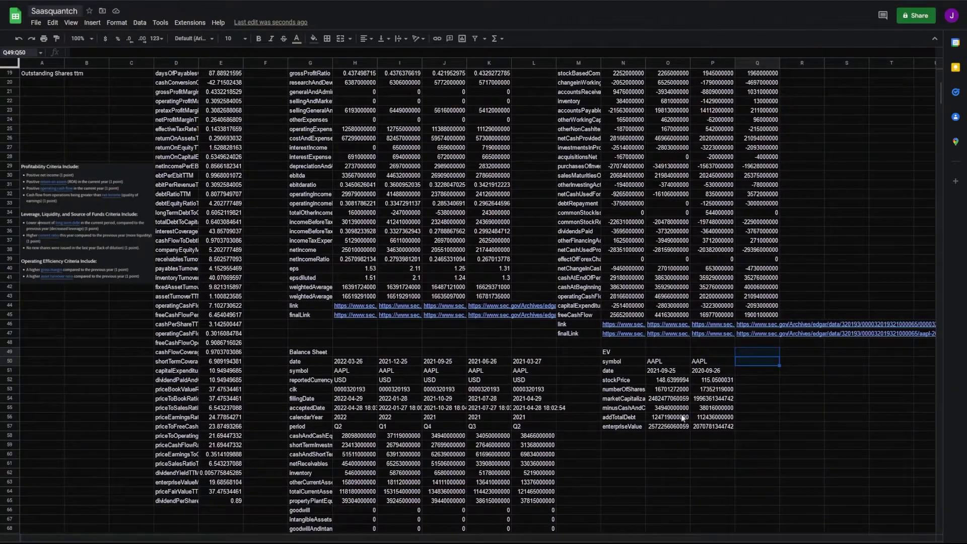
scroll(674, 424, up, 6)
scroll(663, 493, down, 4)
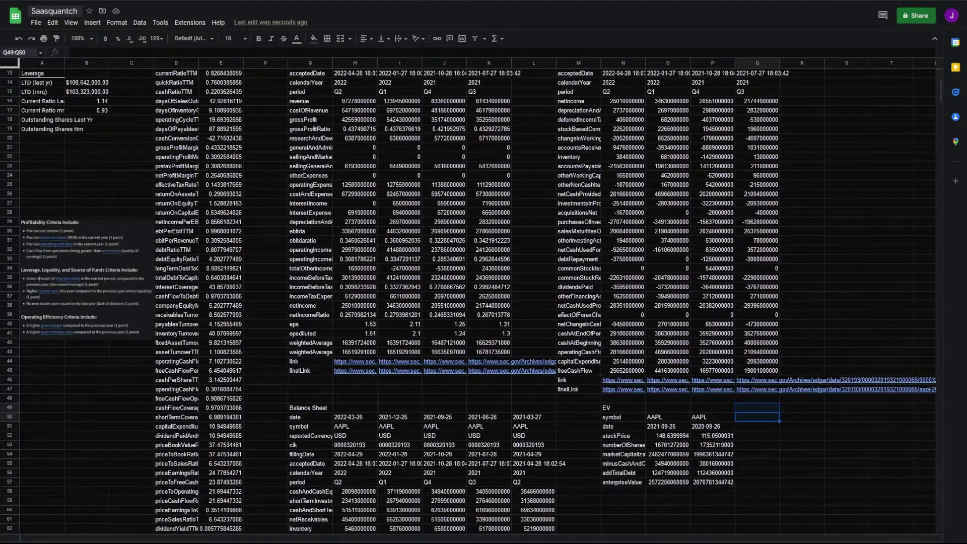
scroll(503, 323, up, 4)
click(92, 229)
text(=)
scroll(353, 313, down, 4)
click(712, 445)
key(Return)
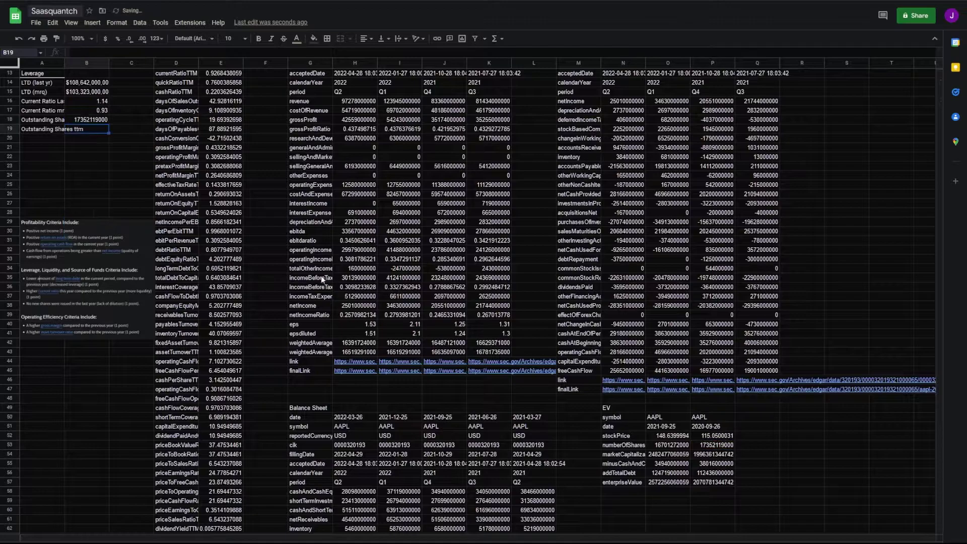
Link Outstanding Shares ttm in B19 to the 2021-09-25 numberOfShares value in O53
scroll(97, 243, up, 4)
text(=)
scroll(87, 256, down, 6)
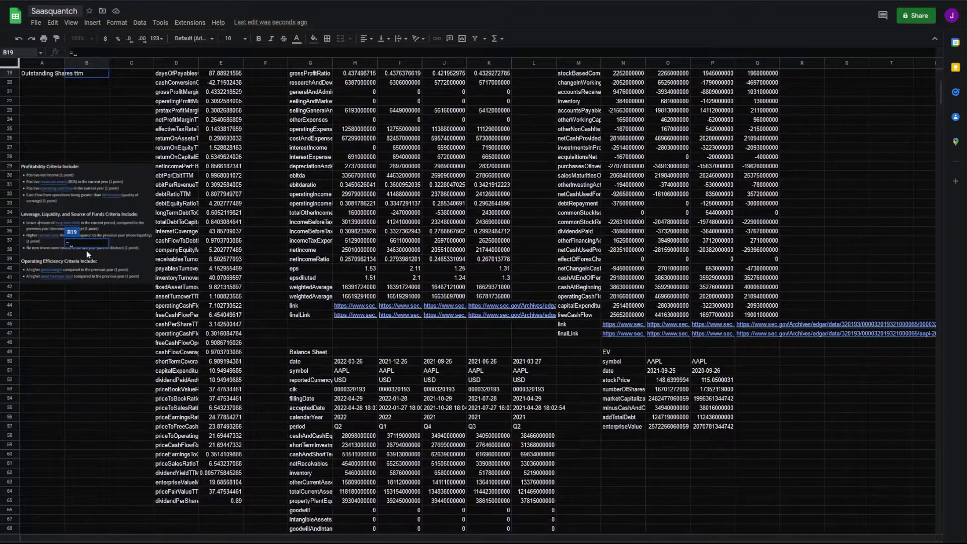
click(668, 389)
key(Return)
Enter the heading "Operating Efficiency" in A21 and paste the Last Q/Yr and mrq labels for Gross Margin and Asset Turnover into A22:A25
click(40, 270)
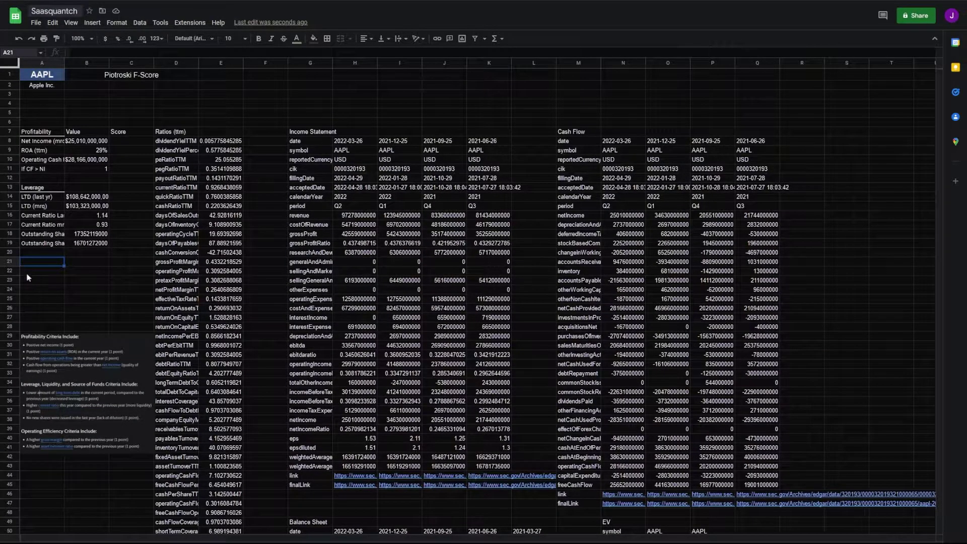
text(Operating Efficiency)
key(Return)
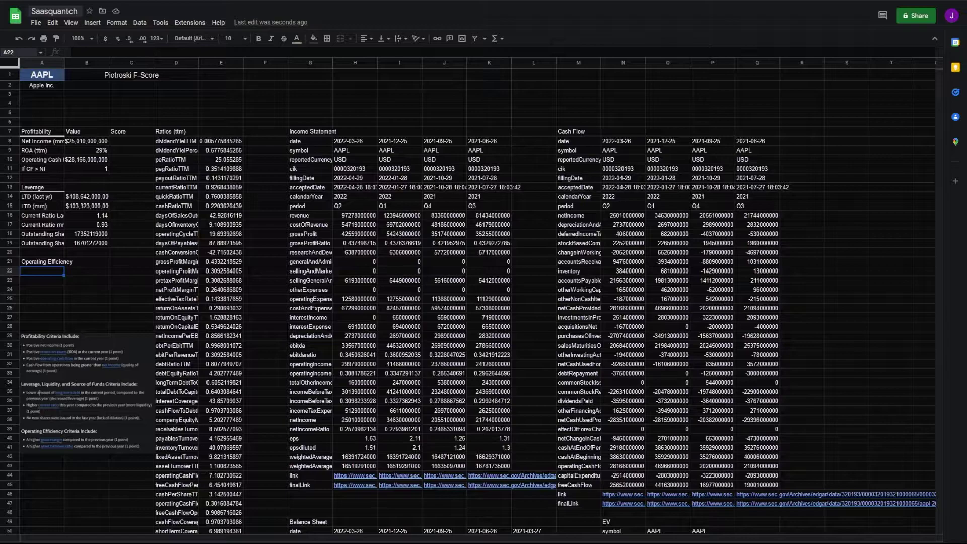
text(Gross Margin Last Q Gross Margin mrq Asset Turnover Last Yr Asset Turnover mrq)
click(44, 265)
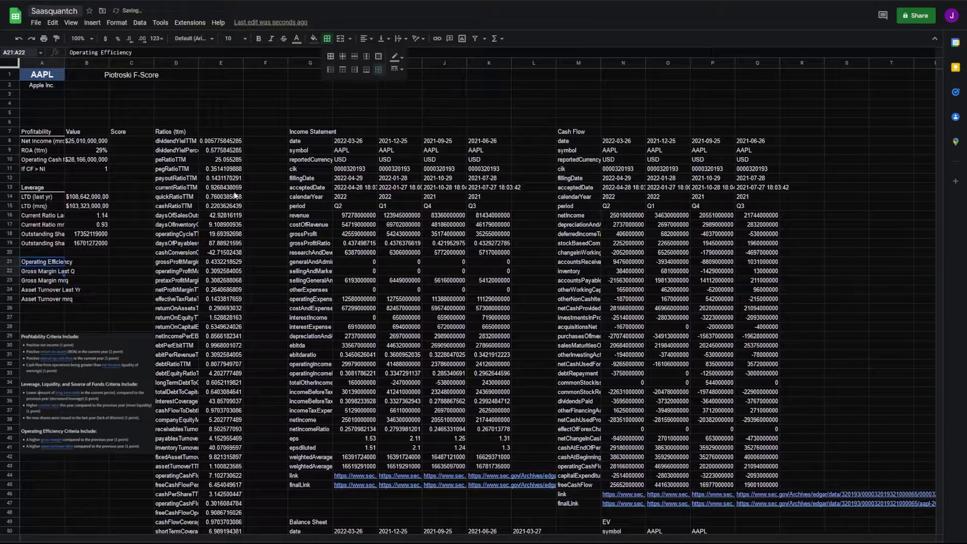
Pull one period of company ratios into D68 with =TRANSPOSE(fmpRatios(A1,1))
click(76, 272)
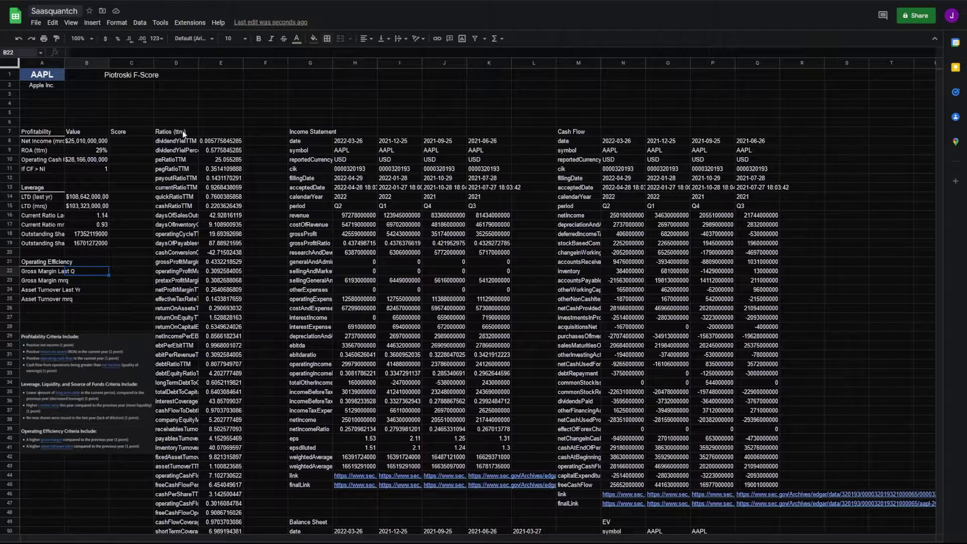
scroll(179, 389, down, 12)
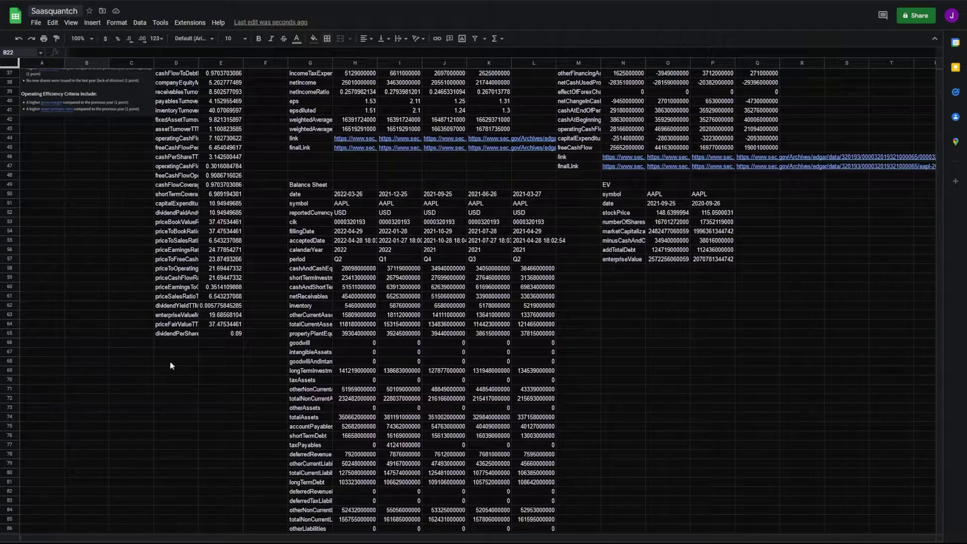
click(171, 362)
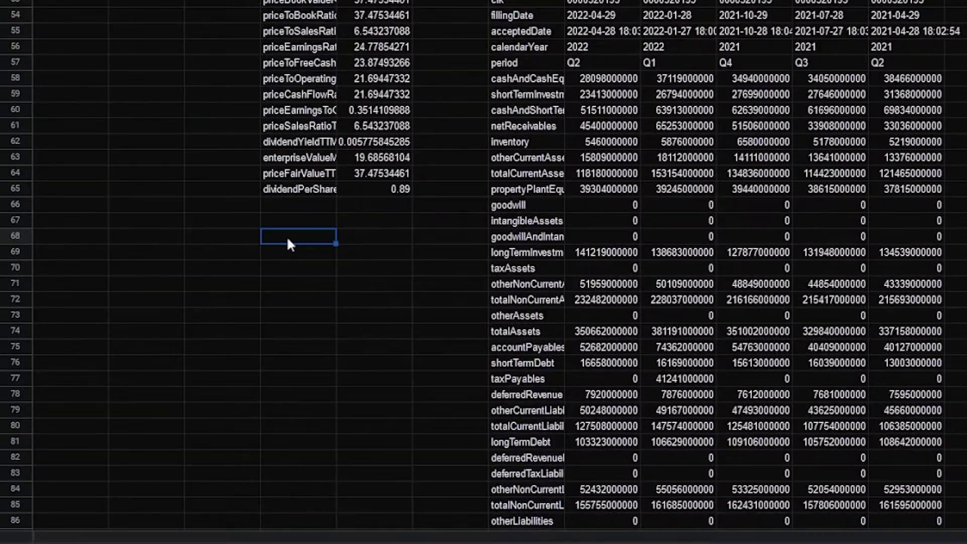
text(=TRA)
key(Tab)
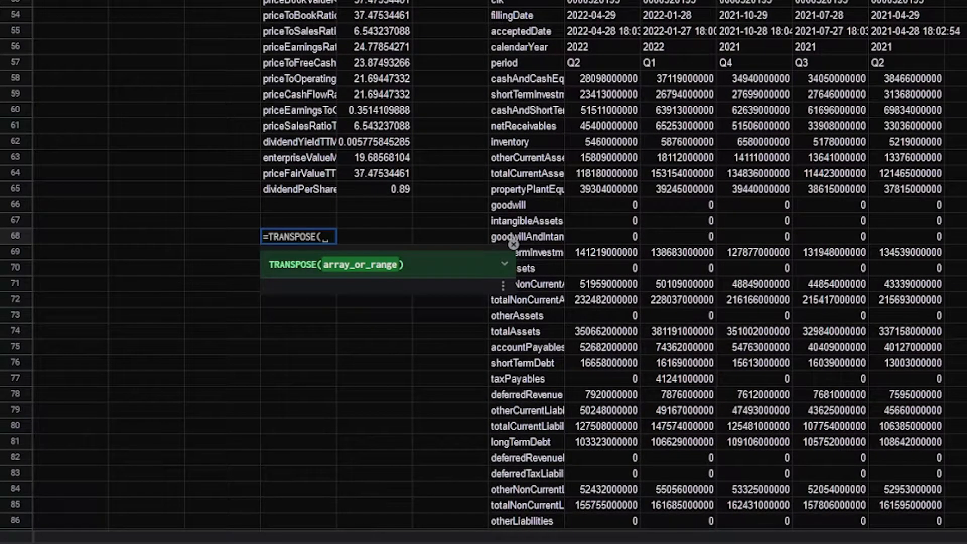
text(FMPRA)
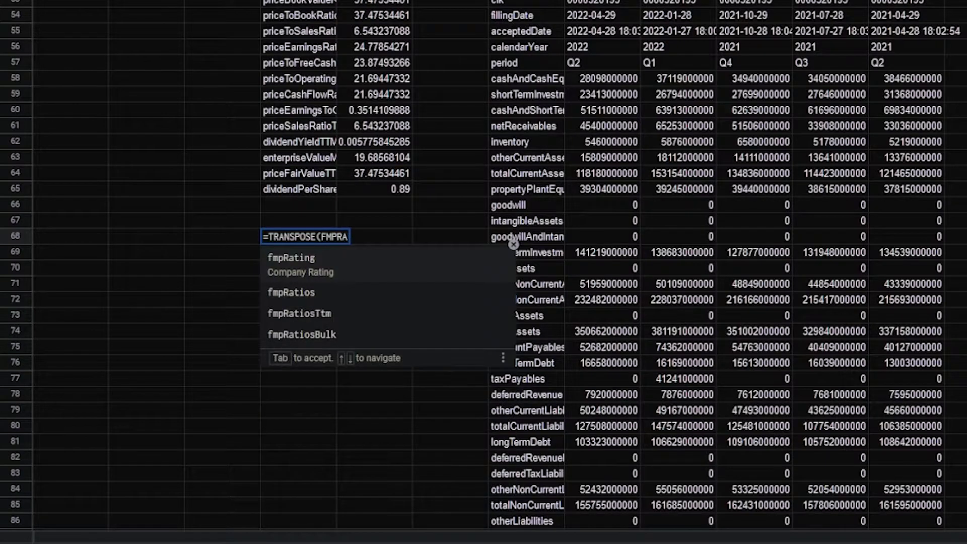
key(Down)
key(Tab)
text(A1,)
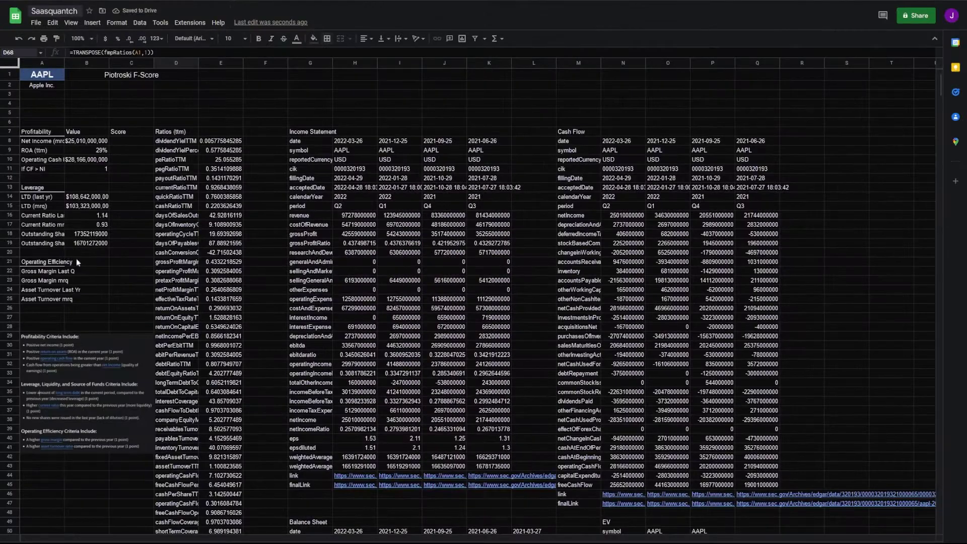
Link Gross Margin Last Q in B22 to the grossProfitMargin value in E79 and format it as a percentage
key(Tab)
text(=)
scroll(229, 276, down, 15)
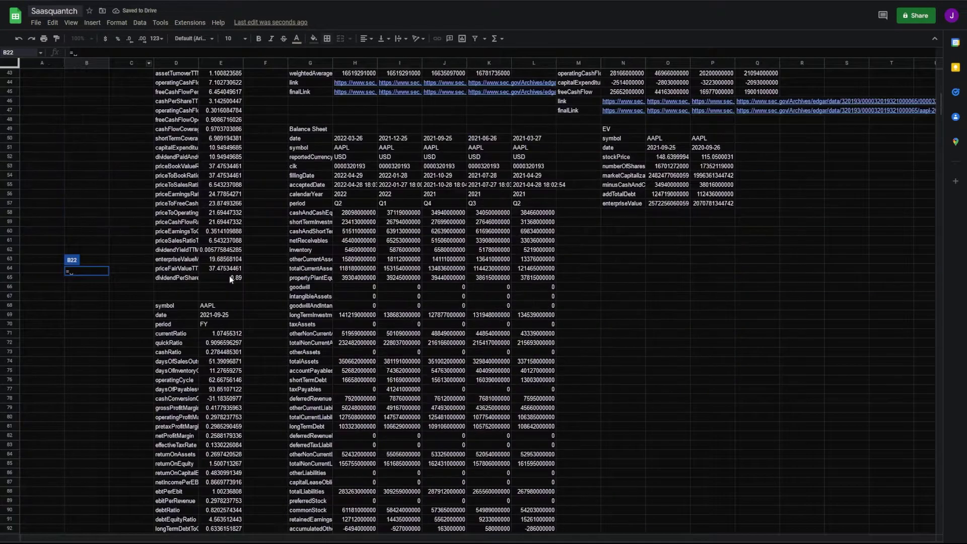
click(224, 297)
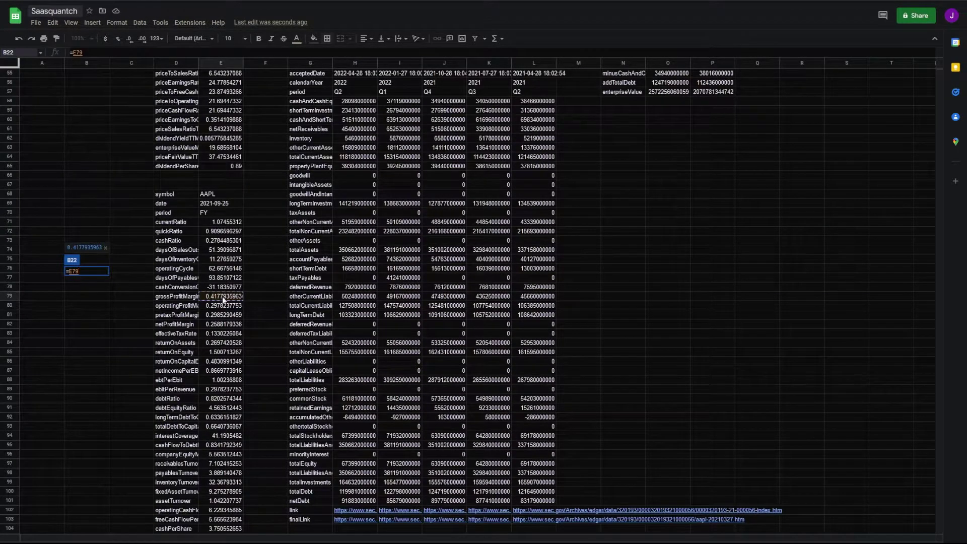
key(Return)
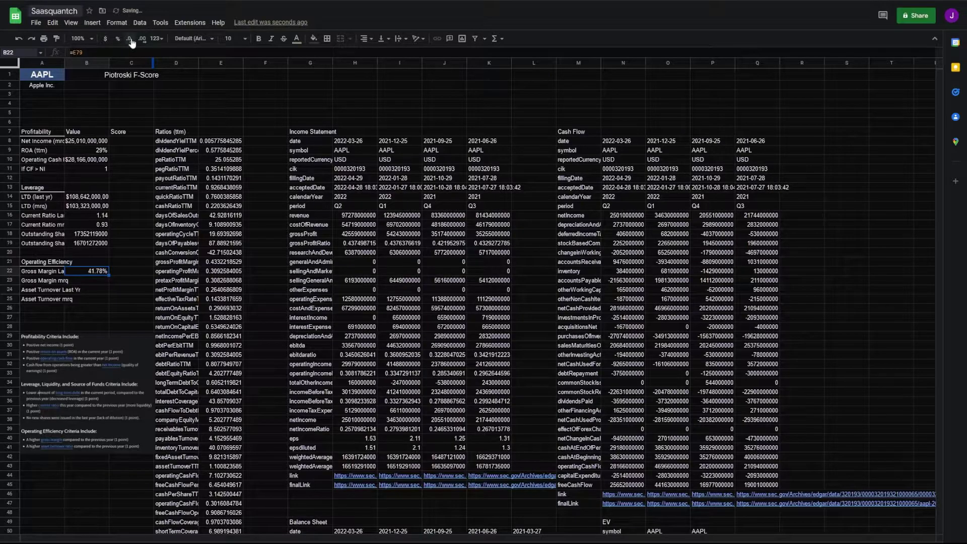
Show the Gross Margin percentage in B22 without decimals and change the label in A23 to Gross Margin ttm
click(129, 38)
click(130, 38)
key(Down)
key(Left)
drag(124, 52, 111, 54)
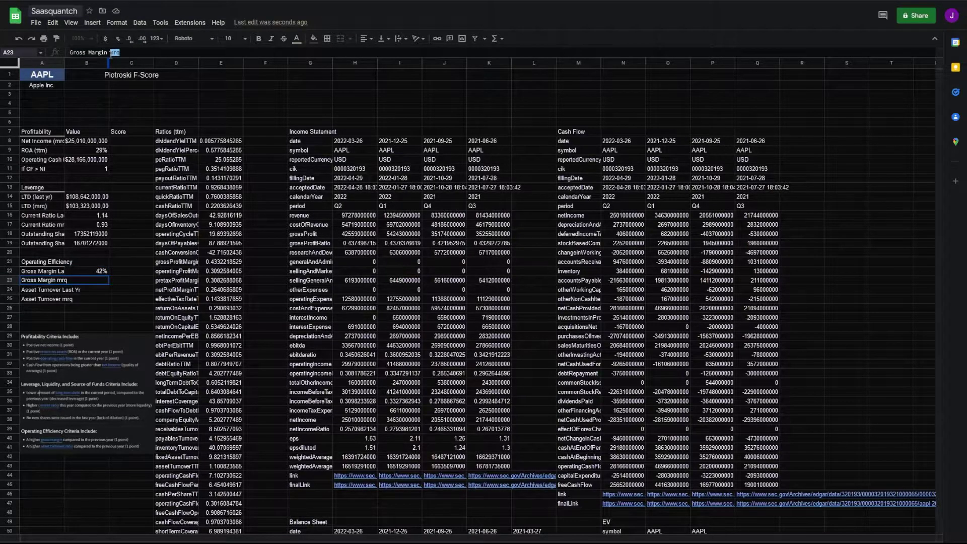
text(ttm)
key(Tab)
Link Gross Margin ttm in B23 to the gross profit margin ttm value in E21, formatted as a percentage without decimals
text(=)
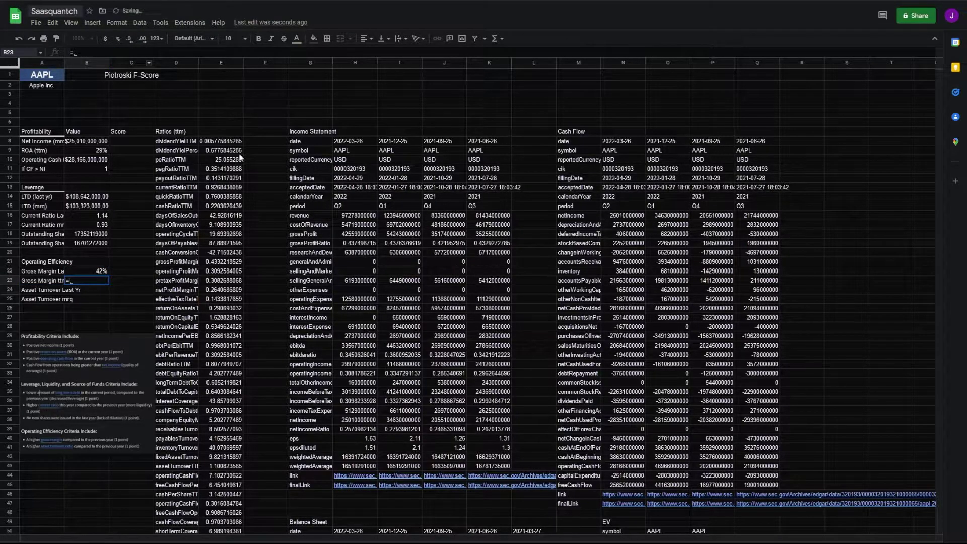
click(222, 262)
key(Return)
key(Up)
key(Right)
click(117, 39)
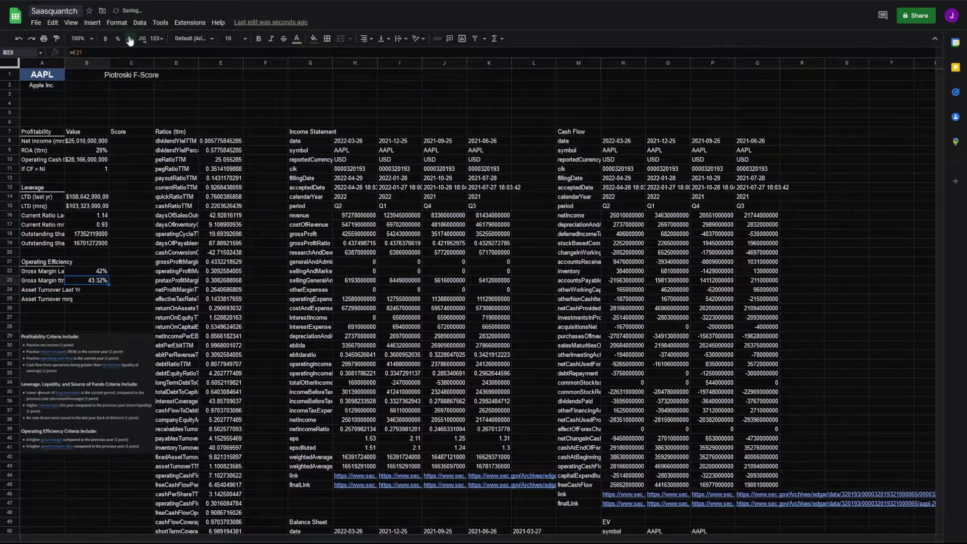
click(130, 38)
click(130, 38)
Link Asset Turnover Last Yr in B24 to the 2021-09-25 assetTurnover value in E101
click(93, 291)
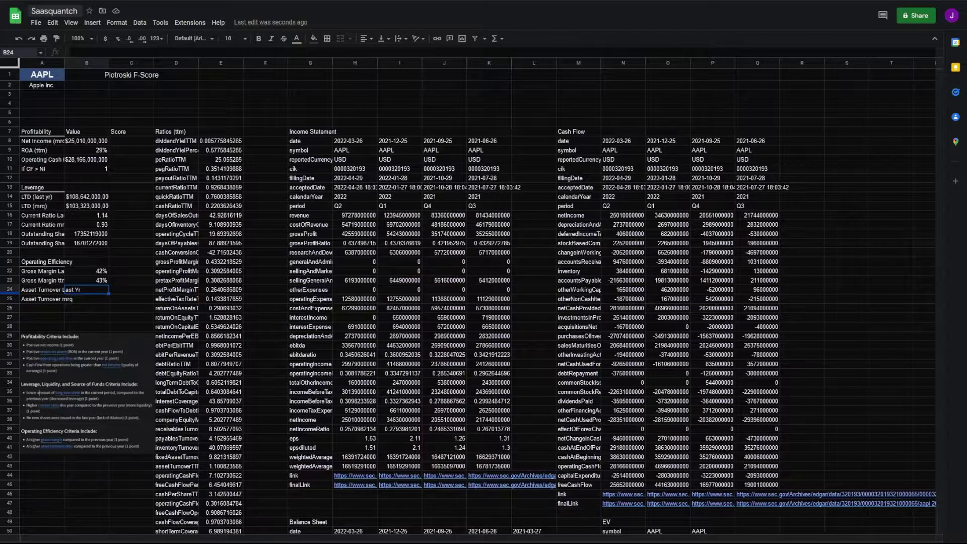
text(=)
scroll(241, 368, down, 15)
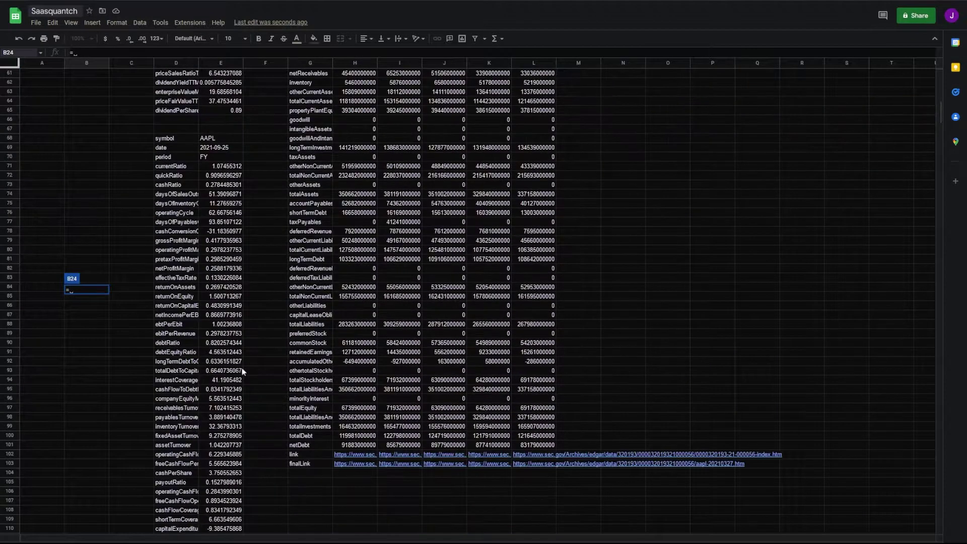
click(220, 334)
key(Return)
Link the second Asset Turnover row in B25 to the assetTurnoverTTM value in E43
text(=)
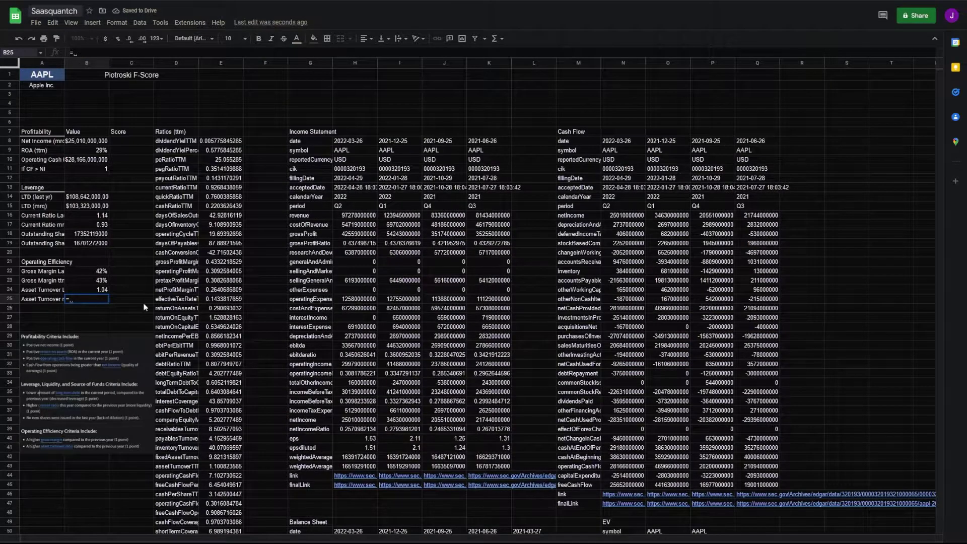
scroll(217, 283, down, 3)
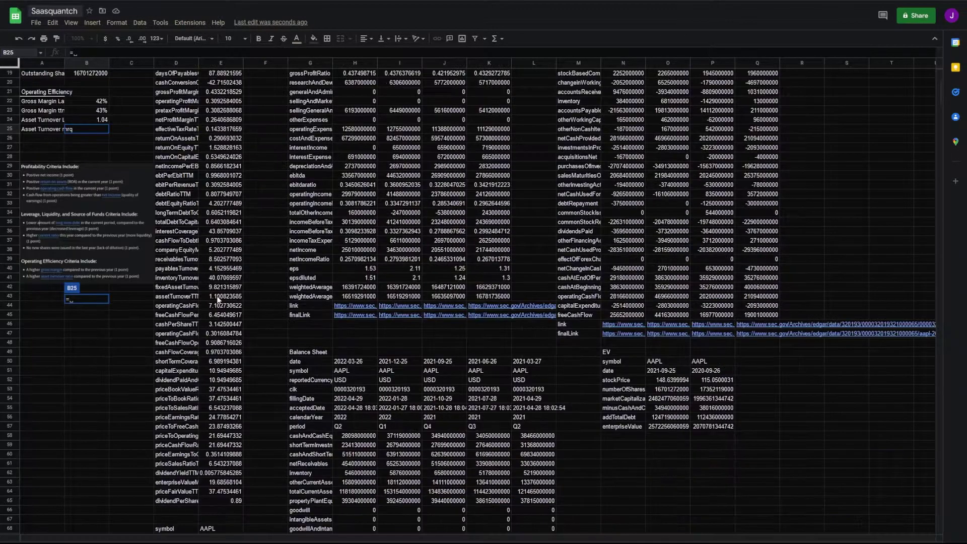
click(213, 297)
key(Return)
Change the label in A25 to Asset Turnover ttm
double_click(54, 299)
key(BackSpace)
key(BackSpace)
key(BackSpace)
text(ttm)
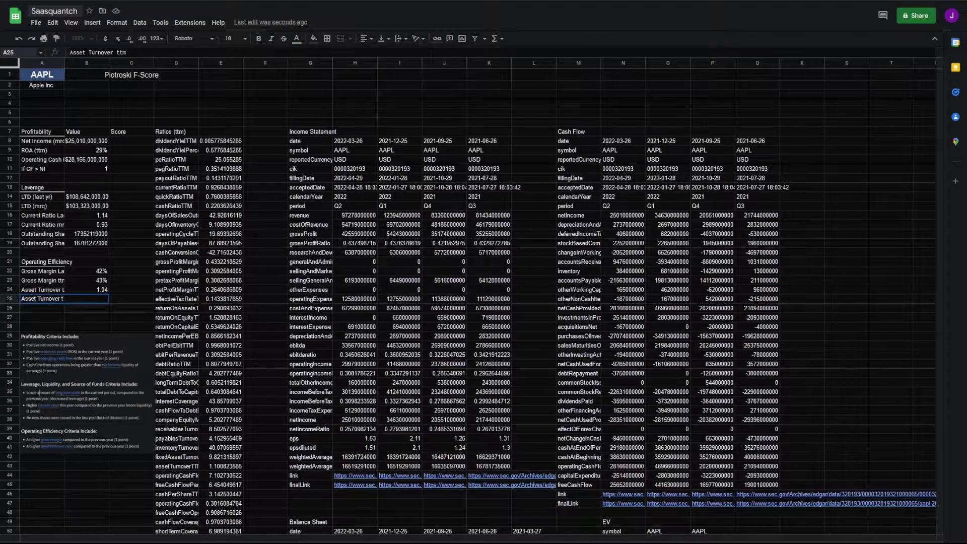
key(Tab)
Score Net Income in C8 with =IF(B8>0,1,0)
click(138, 280)
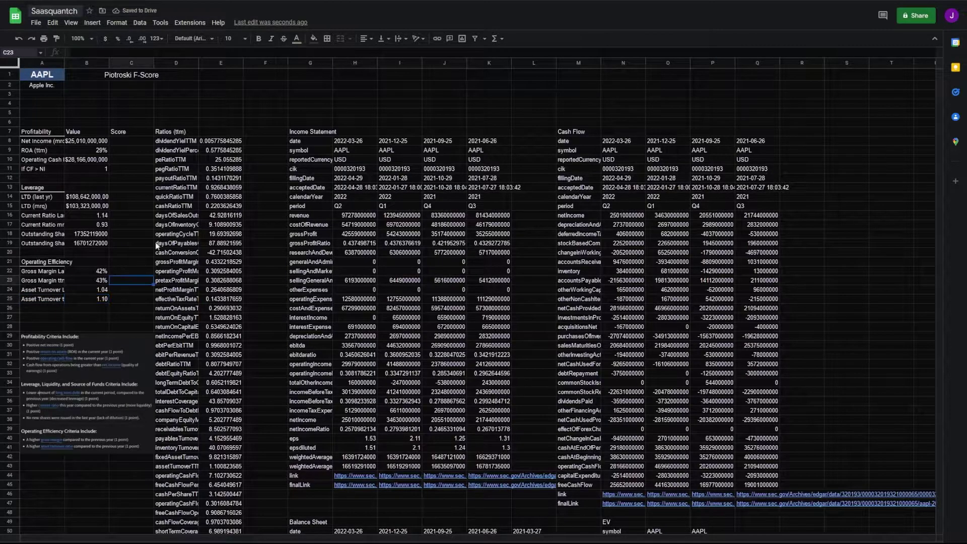
click(143, 139)
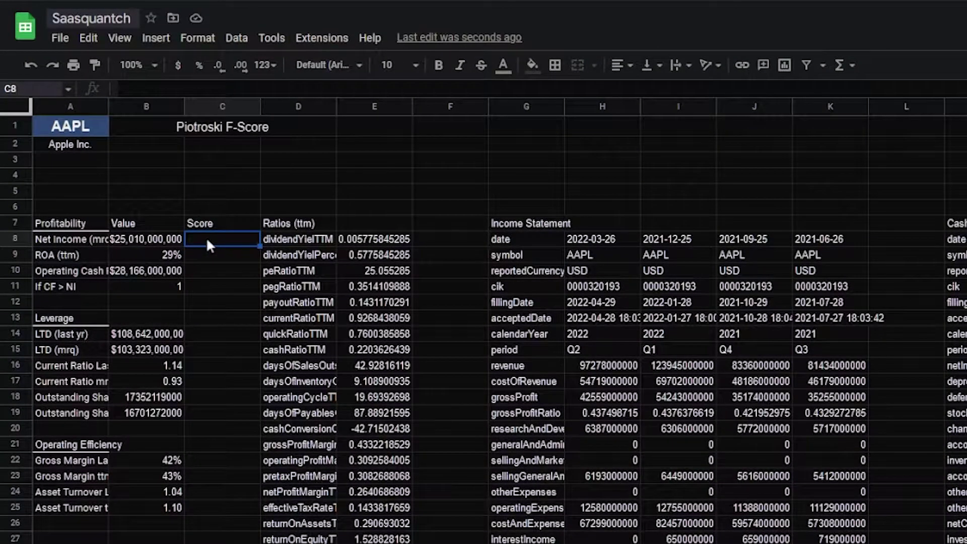
text(=IF()
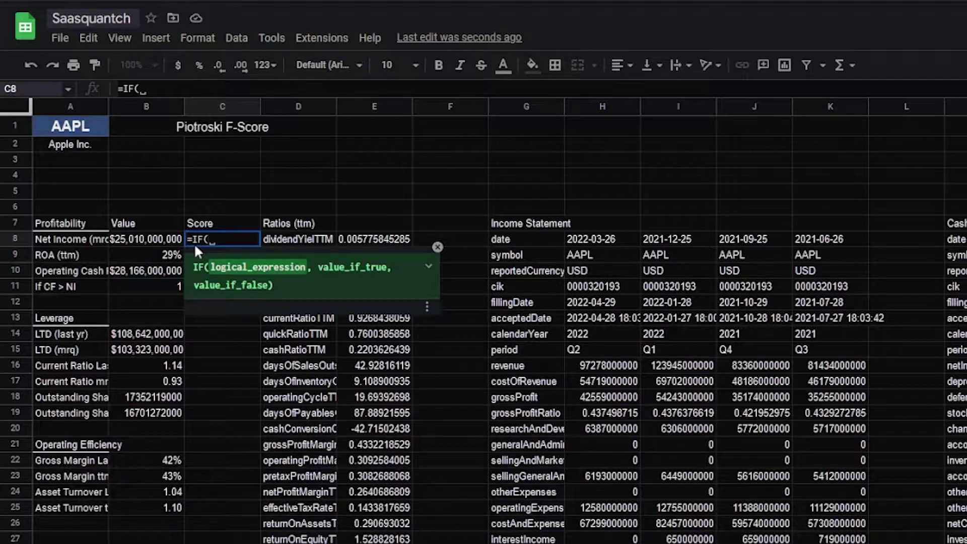
click(154, 238)
text(>)
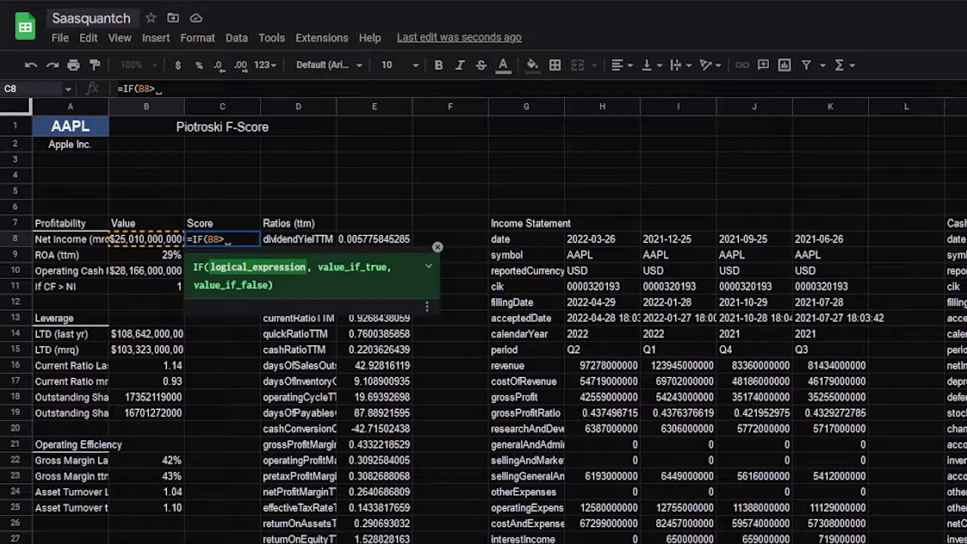
text(0,1,0)
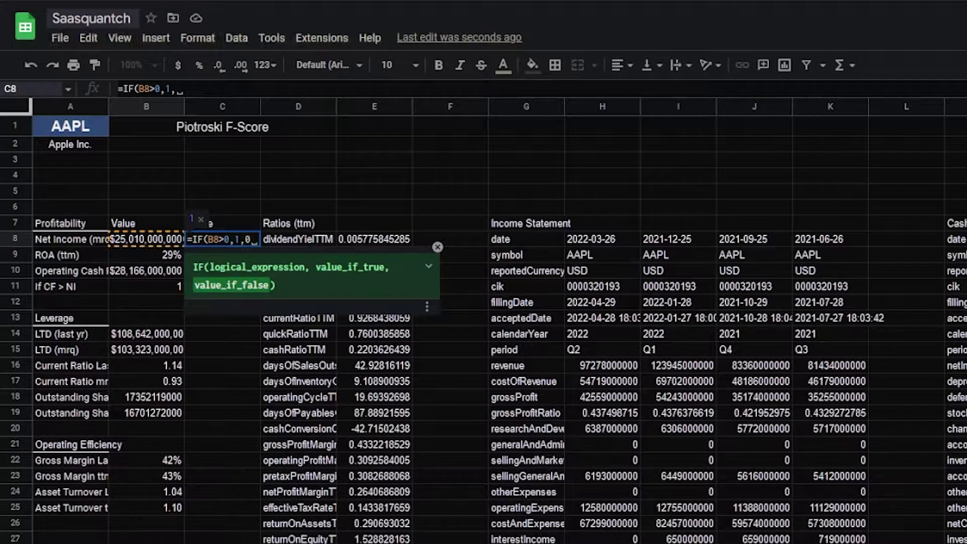
text())
key(Return)
Center the Score cells C8:C25 horizontally
drag(223, 239, 224, 508)
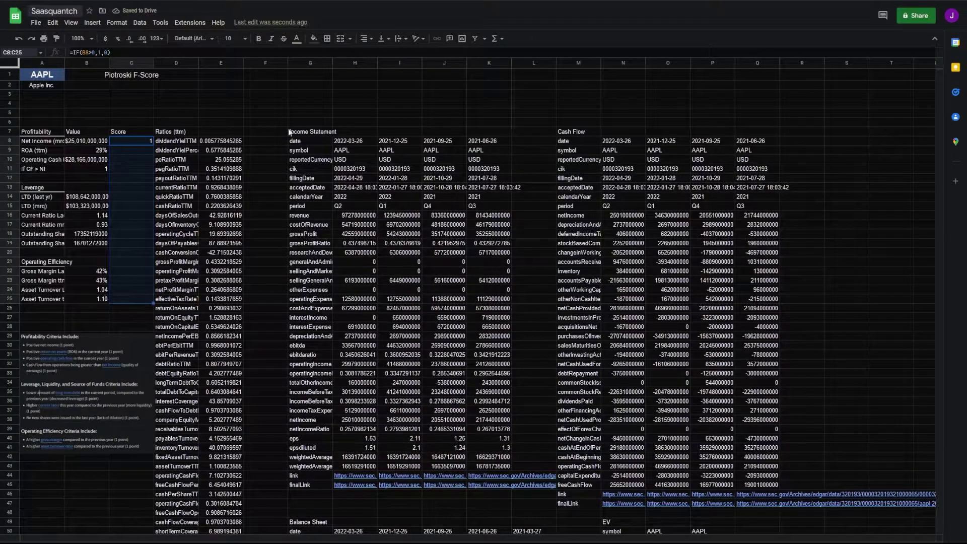
click(367, 39)
click(382, 54)
click(138, 188)
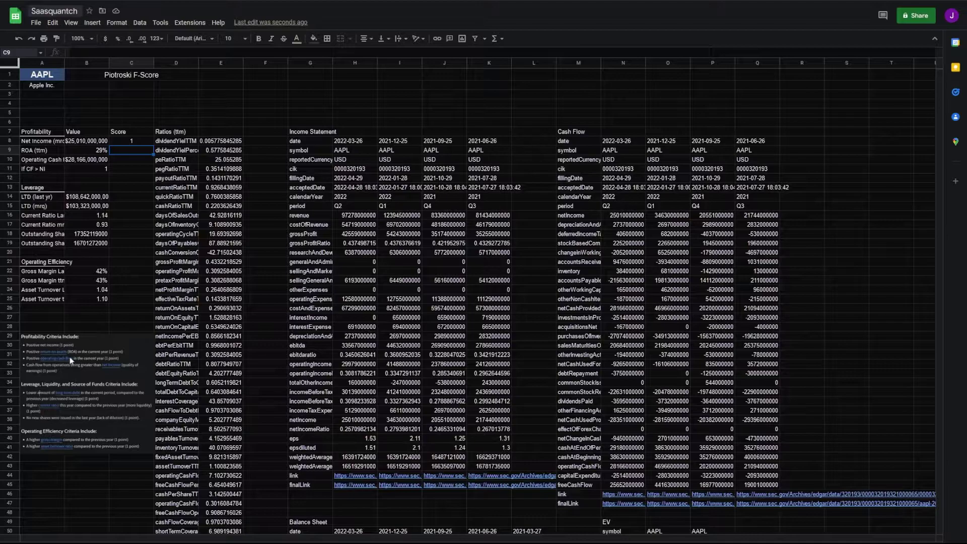
Fill the C8 score formula down to C10 for ROA and Operating Cash Flow
click(133, 142)
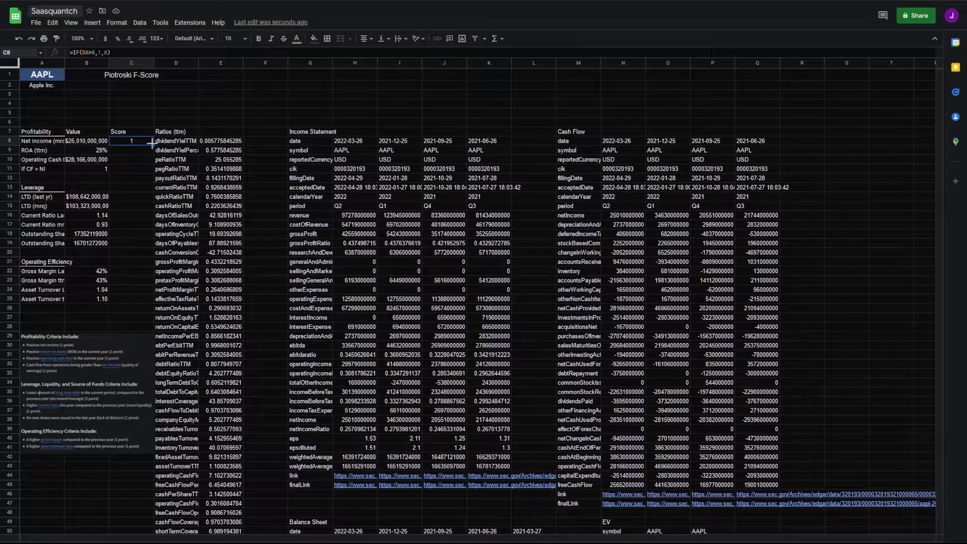
drag(153, 145, 143, 162)
click(140, 152)
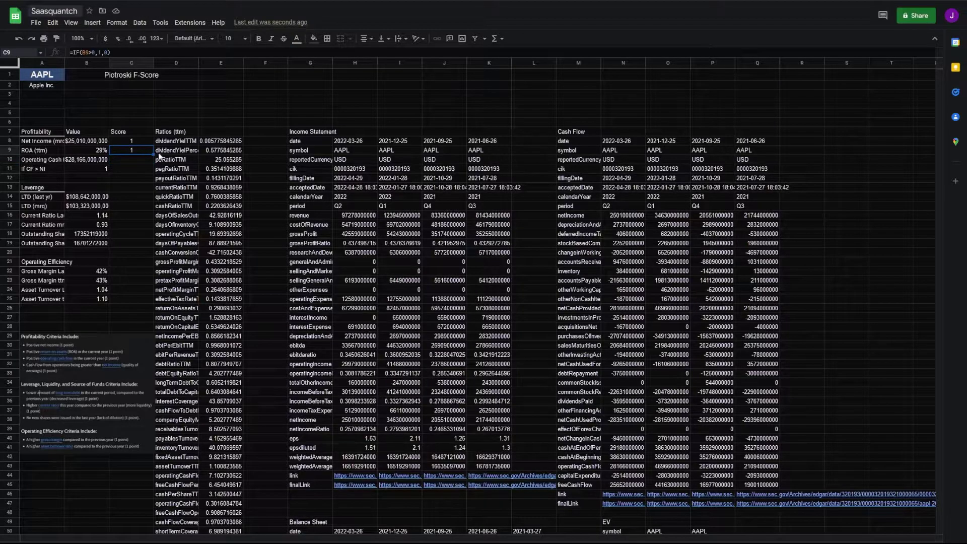
Score the If CF > NI criterion in C11 with =IF(B10>B8,1,0)
click(129, 172)
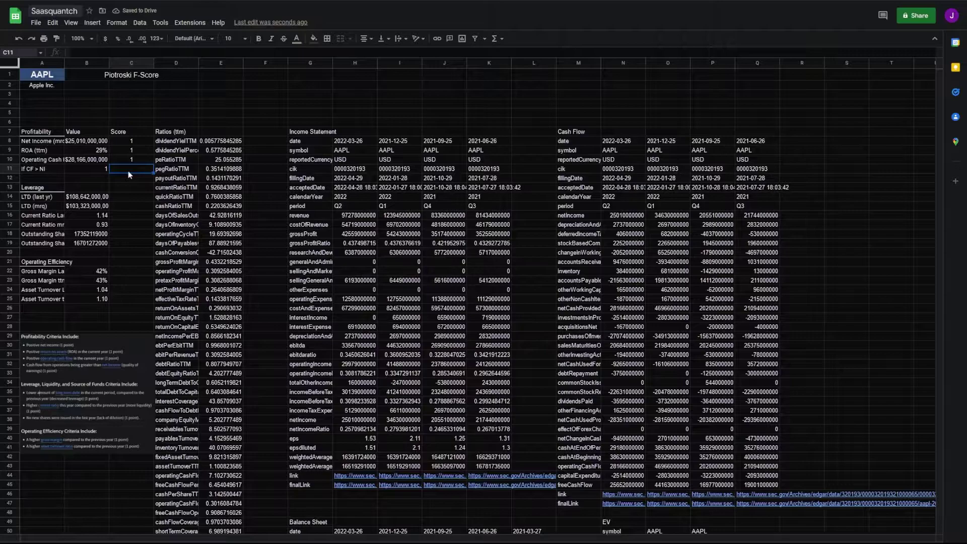
text(=IF(B11>0,1,0))
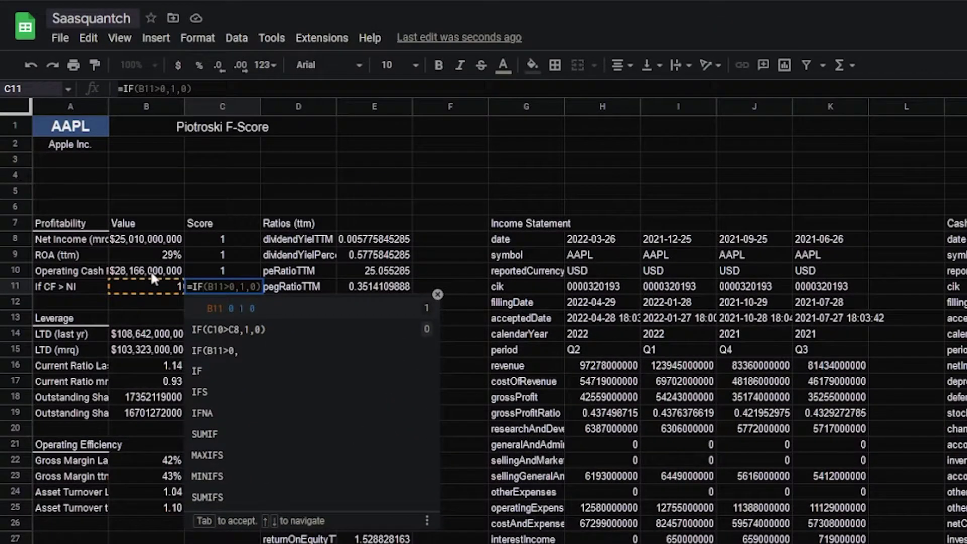
text(()
click(150, 272)
text(>)
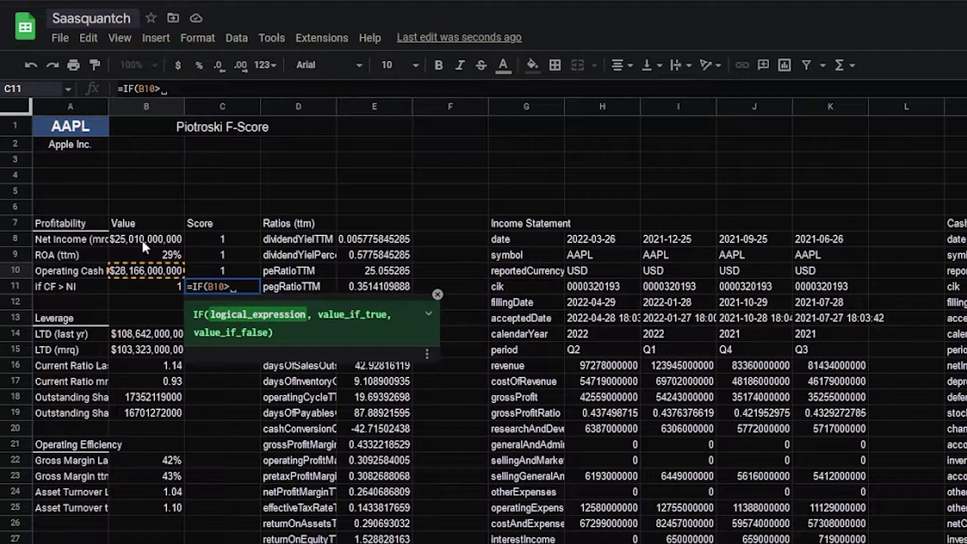
click(143, 242)
text(,1)
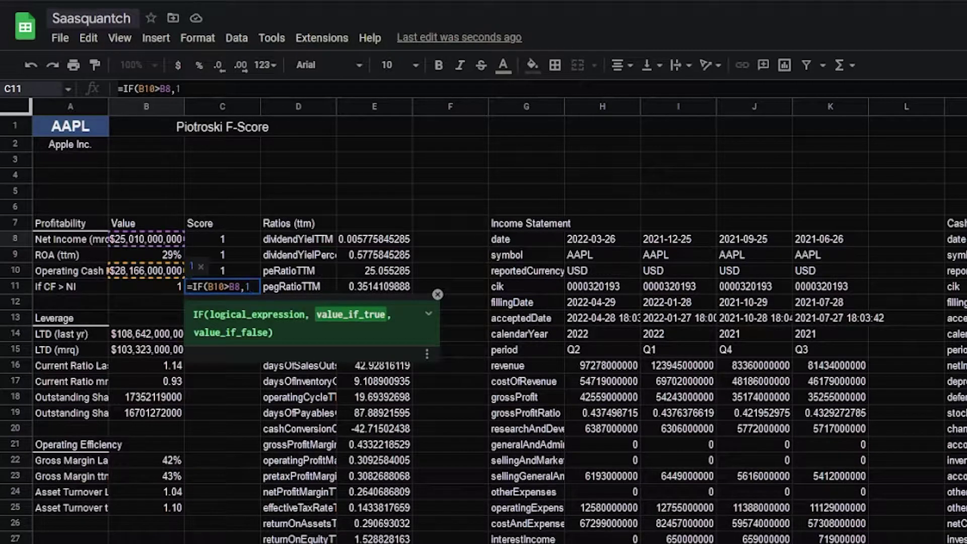
text(,0))
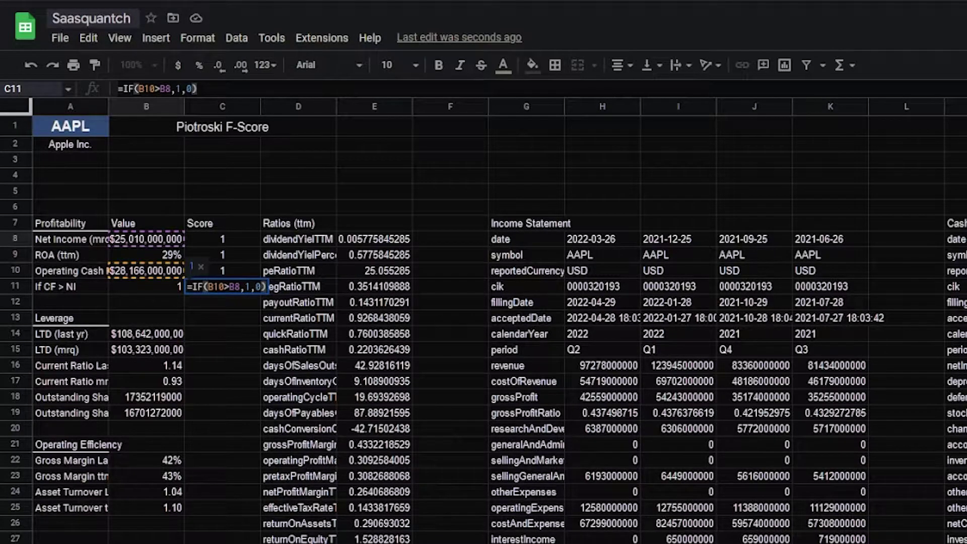
key(Return)
key(Up)
Score the long-term debt comparison in C14 with =IF(B15<B14,1,0)
key(Down)
key(Down)
key(Down)
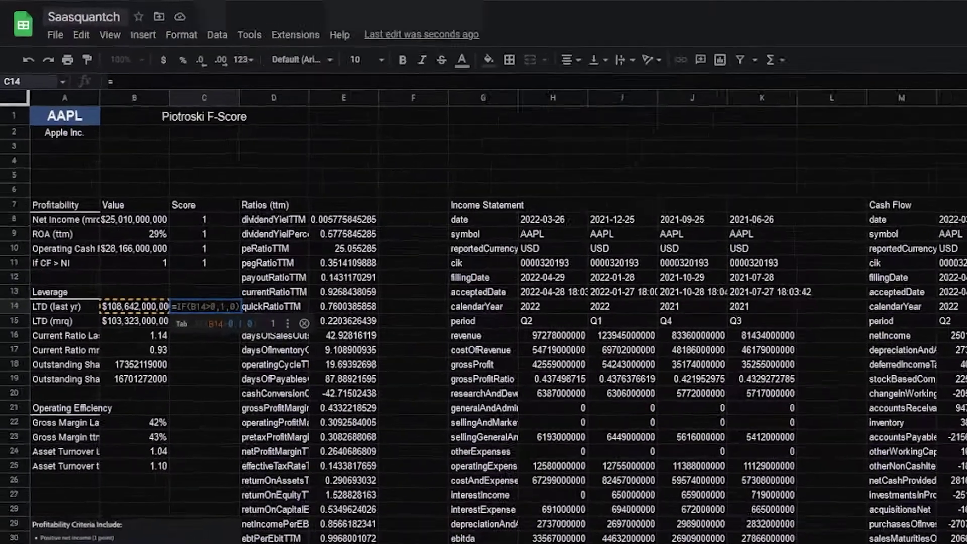
text(=)
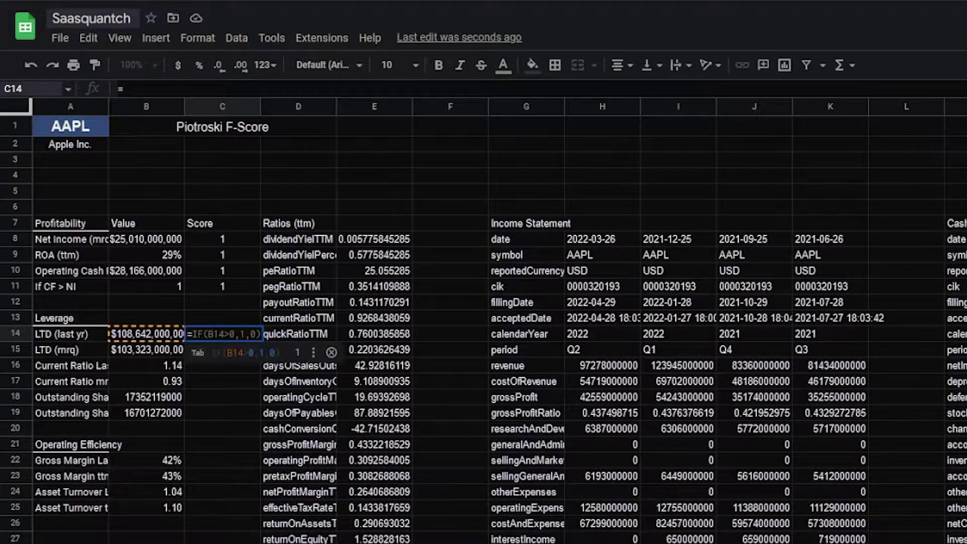
text(IF()
click(151, 348)
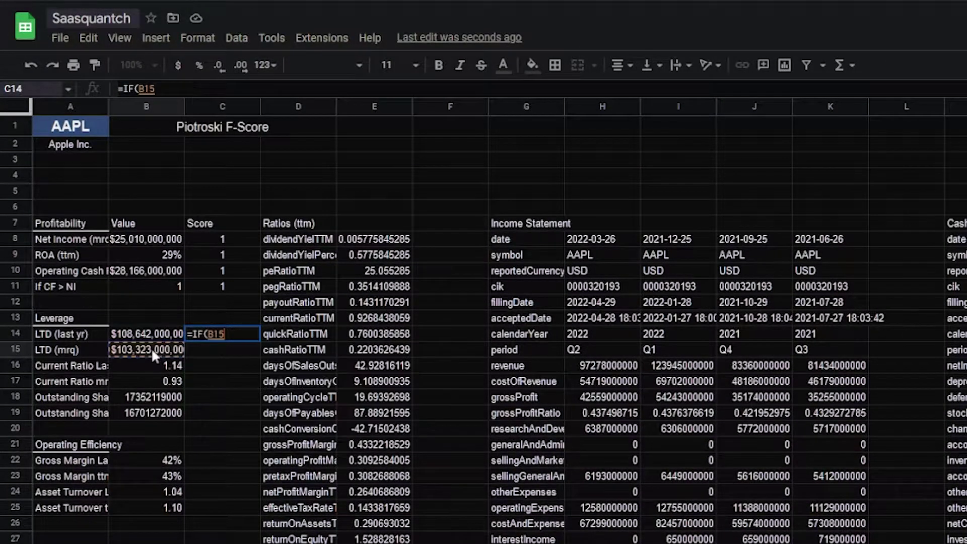
text(<)
click(170, 338)
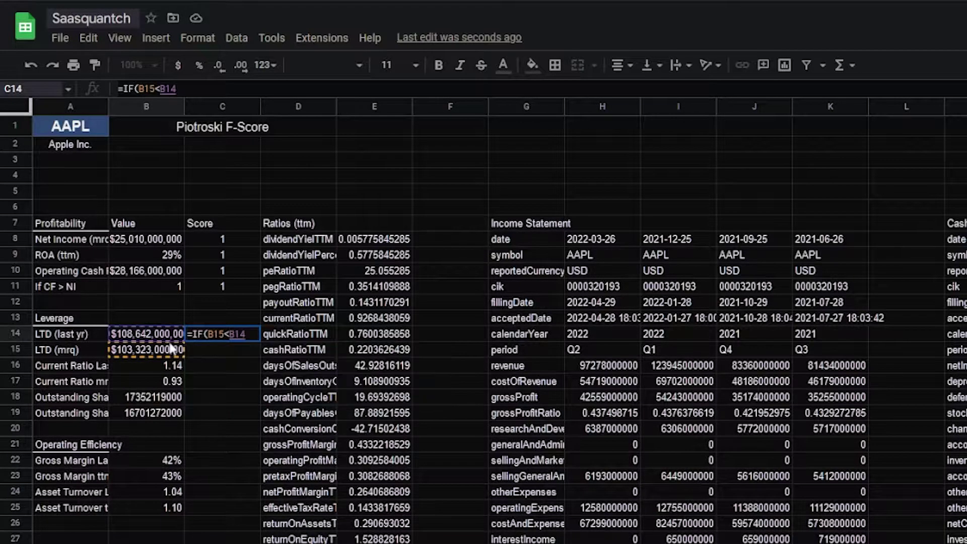
text(,1,)
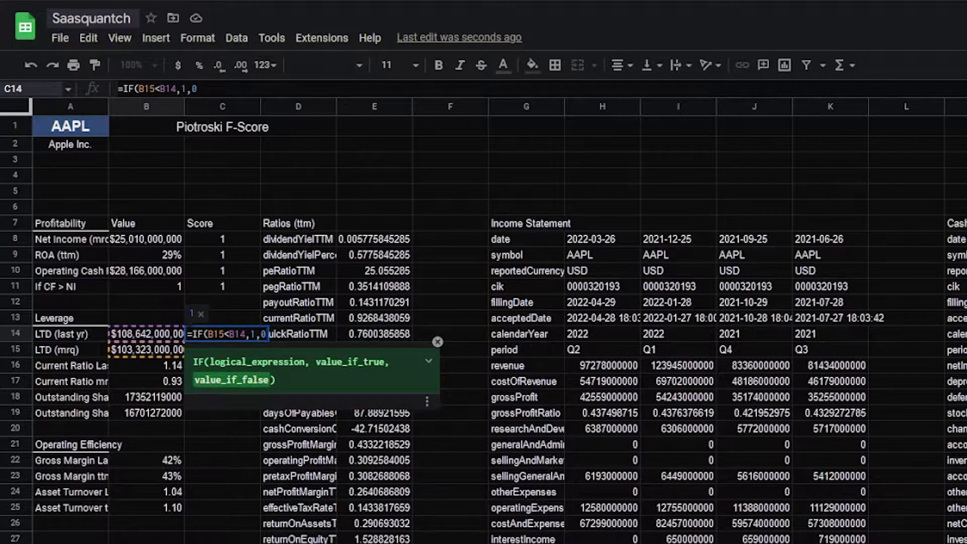
text(0)
key(Return)
key(Up)
Score the Current Ratio comparison in C16 with =IF(B17>B16,1,0)
click(223, 366)
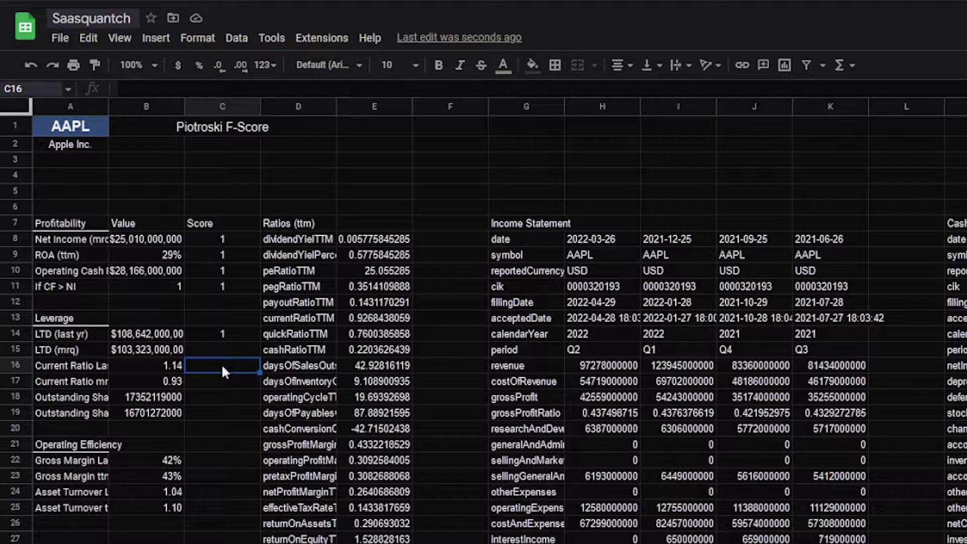
text(=IF()
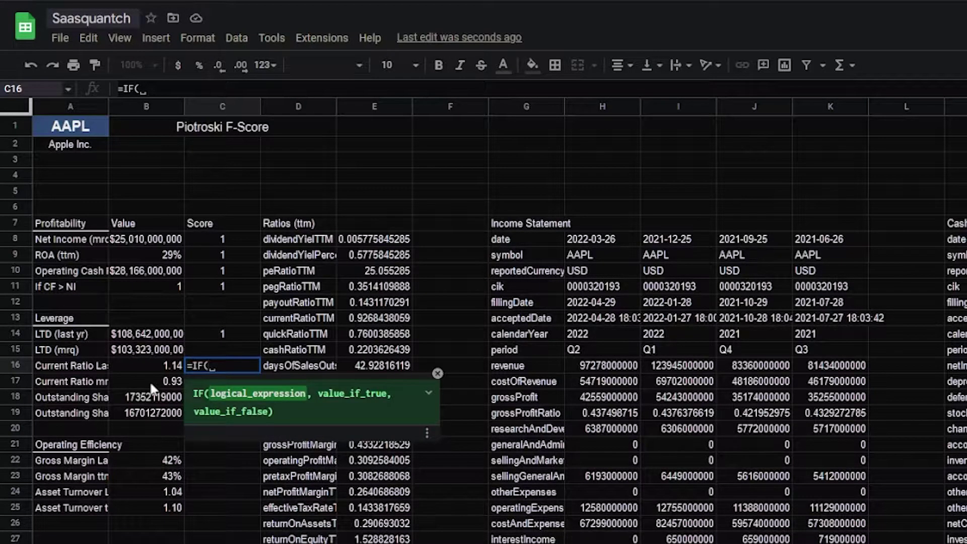
click(152, 387)
text(>)
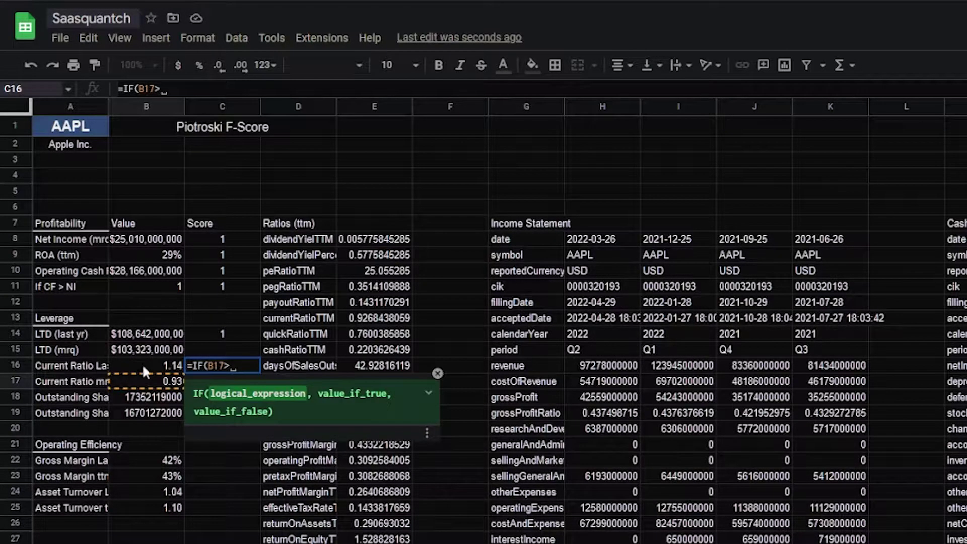
click(146, 362)
text(,1,0)
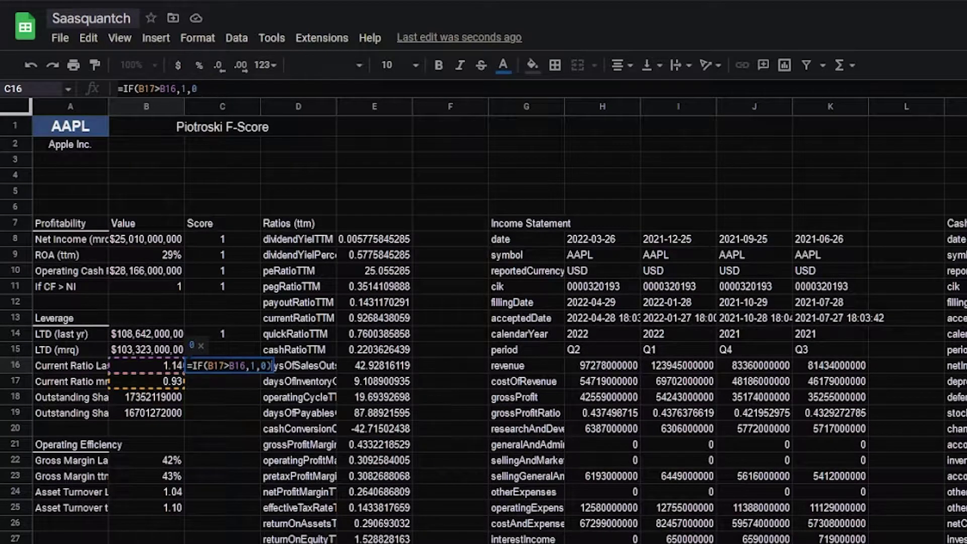
text())
key(Return)
key(Return)
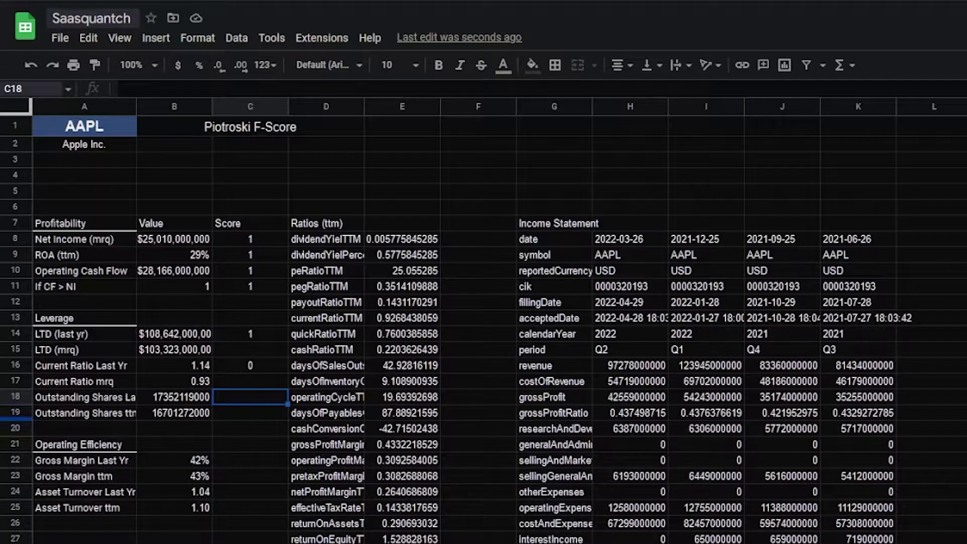
Score the Outstanding Shares comparison in C18 with =IF(B19<=B18,1,0)
text(=IF()
click(170, 412)
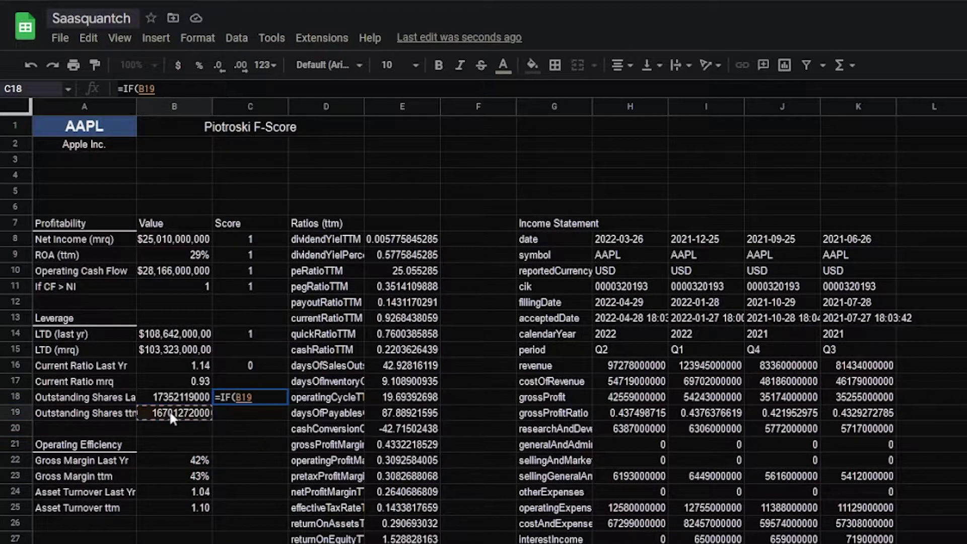
text(<=)
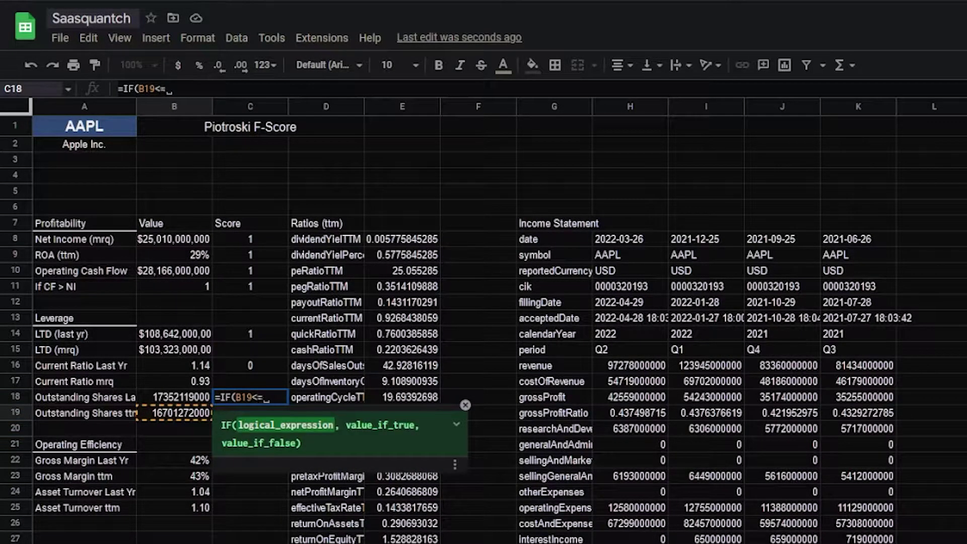
click(189, 403)
text(,1,0))
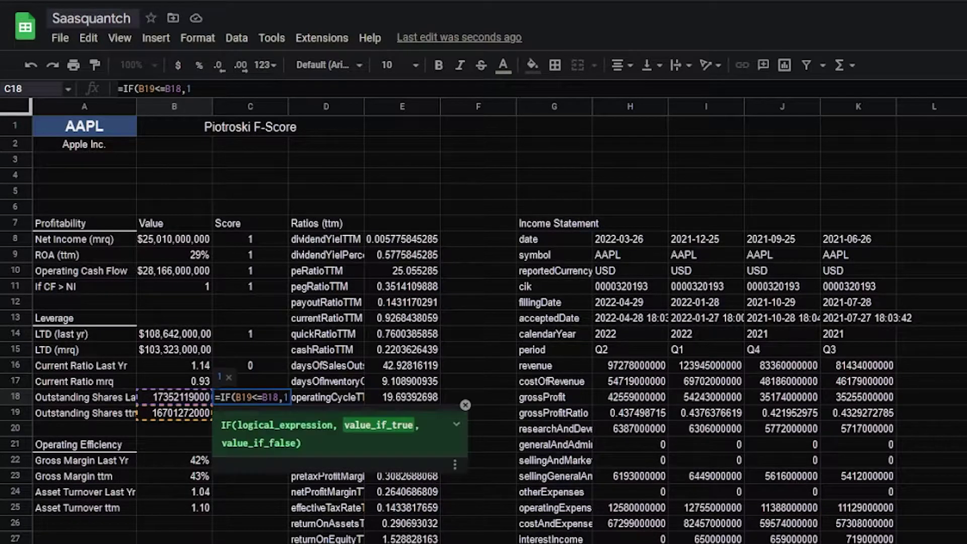
key(Return)
key(Return)
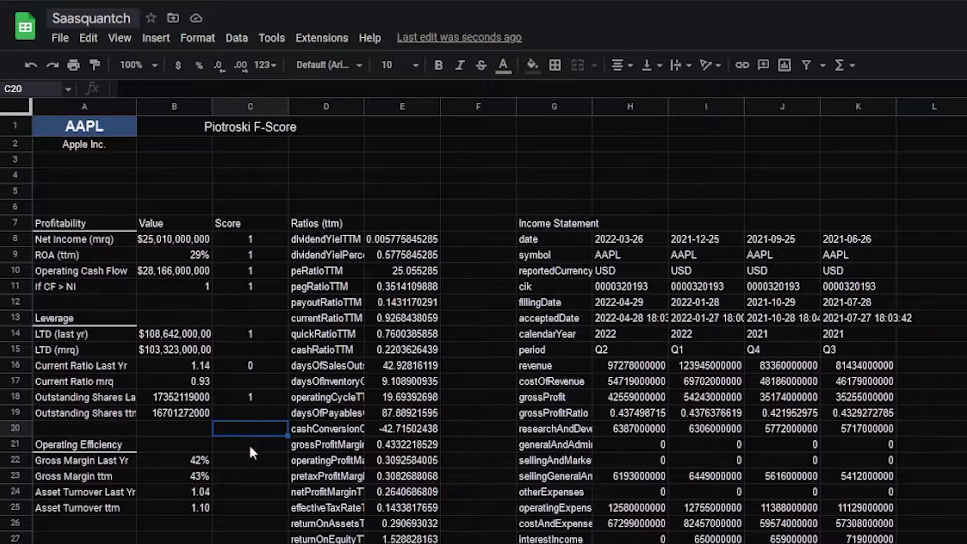
Score the Gross Margin comparison in C22 with =IF(B23>B22,1,0)
click(241, 466)
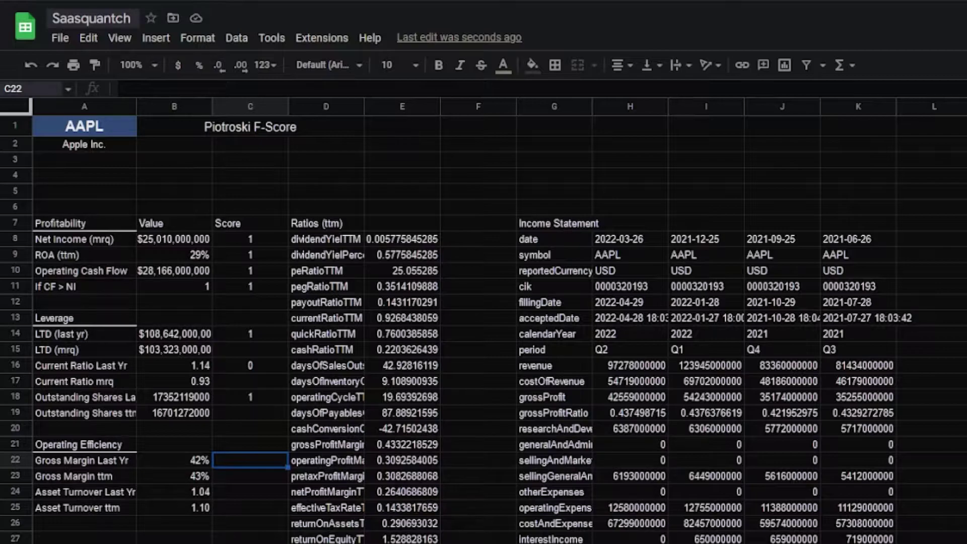
text(=)
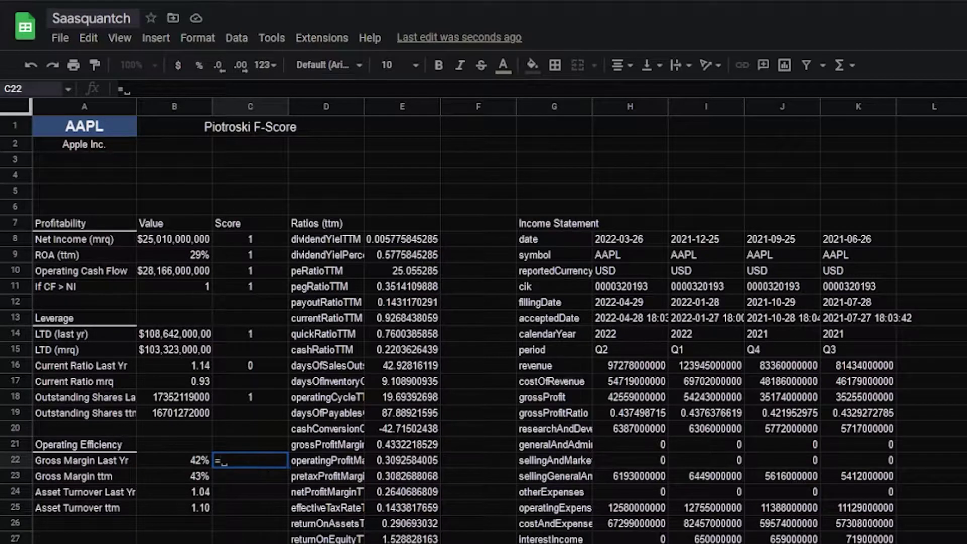
text(IF()
click(181, 476)
text(>)
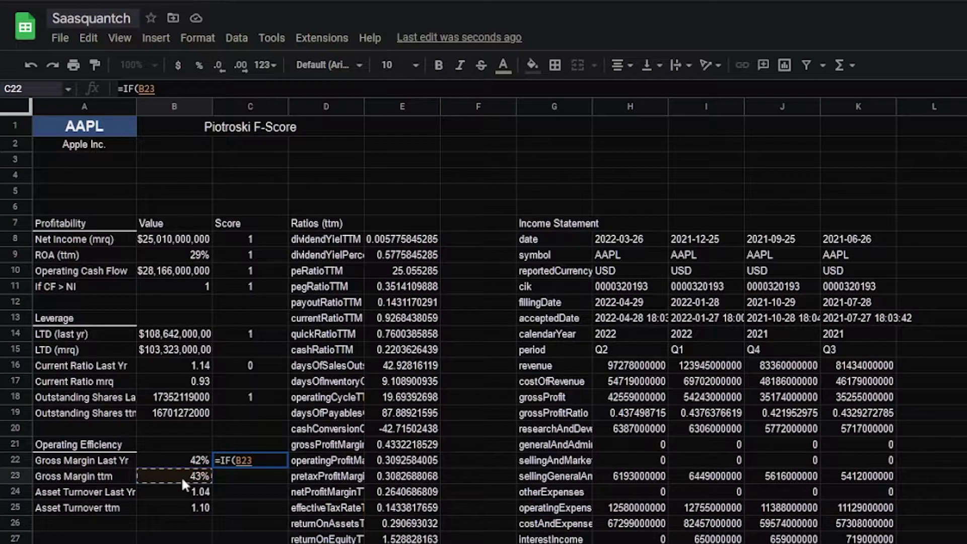
click(195, 466)
text(,1,0))
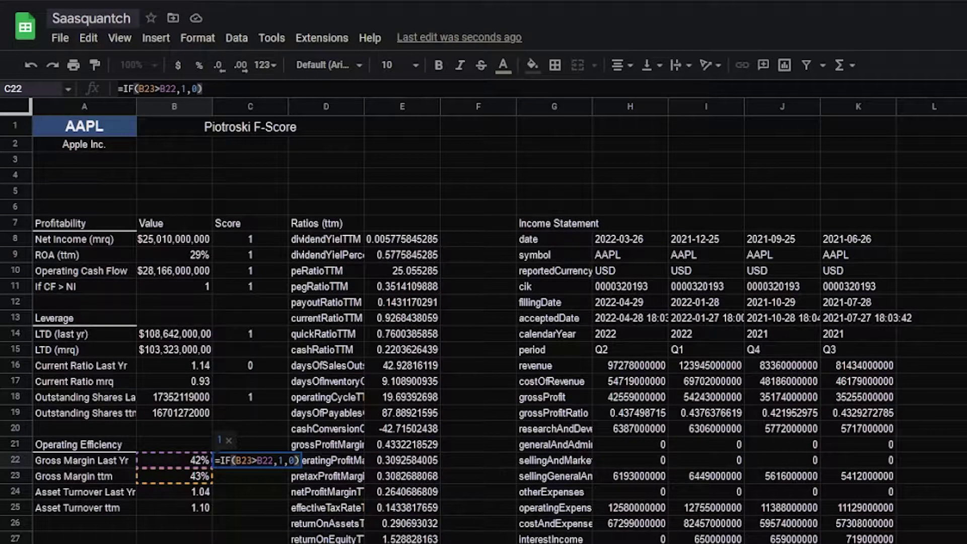
key(Return)
key(Return)
Copy the Gross Margin score formula from C22 into C24 for the Asset Turnover comparison
click(246, 459)
key(ctrl+c)
click(258, 504)
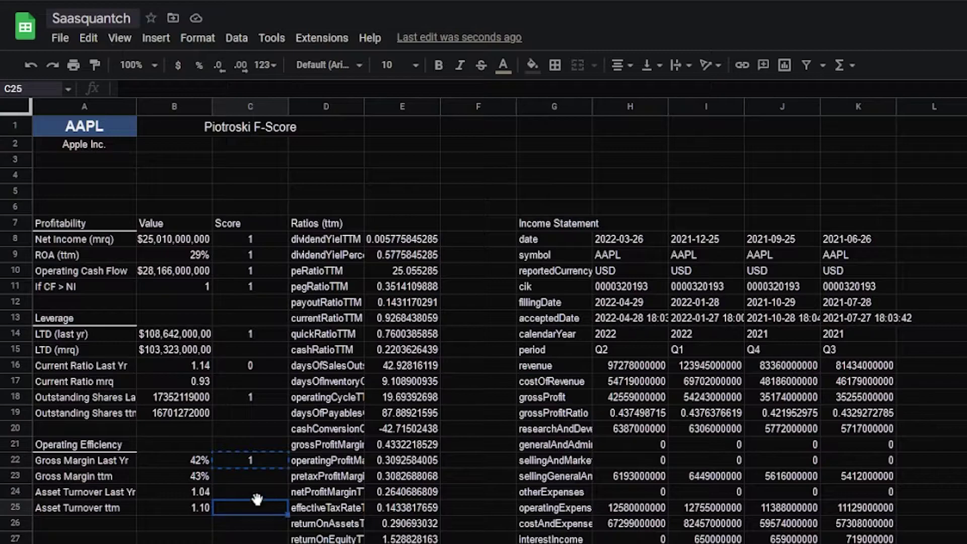
click(253, 493)
key(ctrl+v)
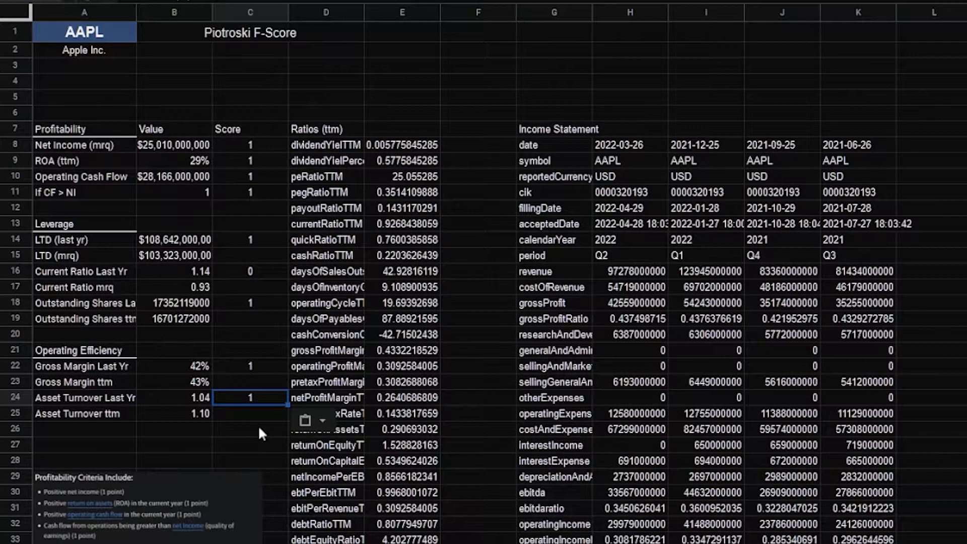
Label B27 as F-Score and total the Score column in C27 with a SUM formula
click(174, 538)
text(F-Score)
key(Tab)
text(=SUM)
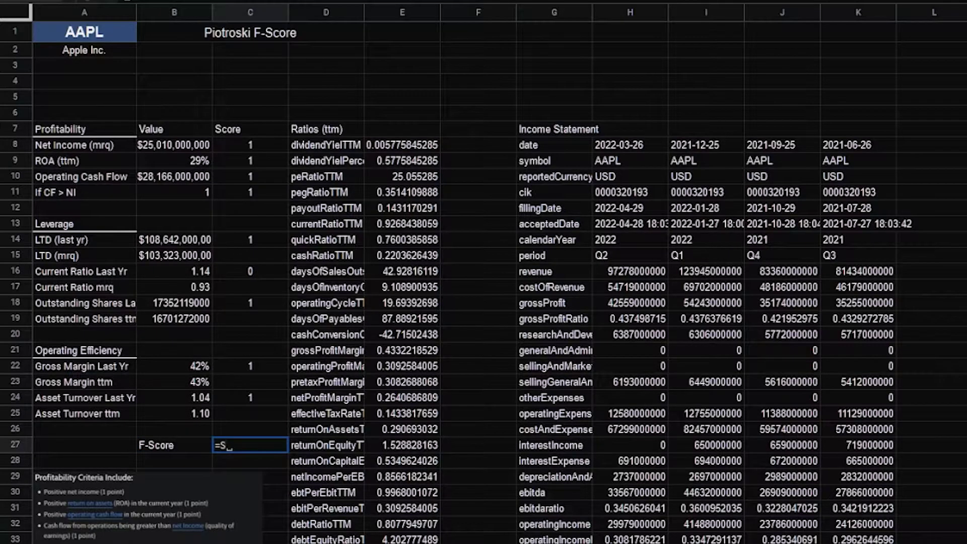
text(()
Merge A3:B5 into one cell and C3:D5 into another beneath the Piotroski F-Score title
click(174, 80)
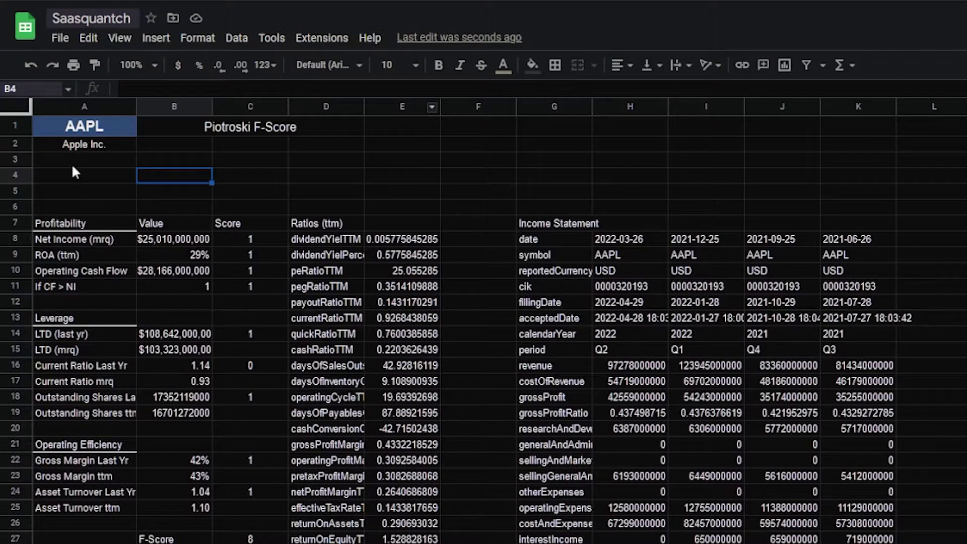
drag(74, 162, 174, 191)
click(577, 65)
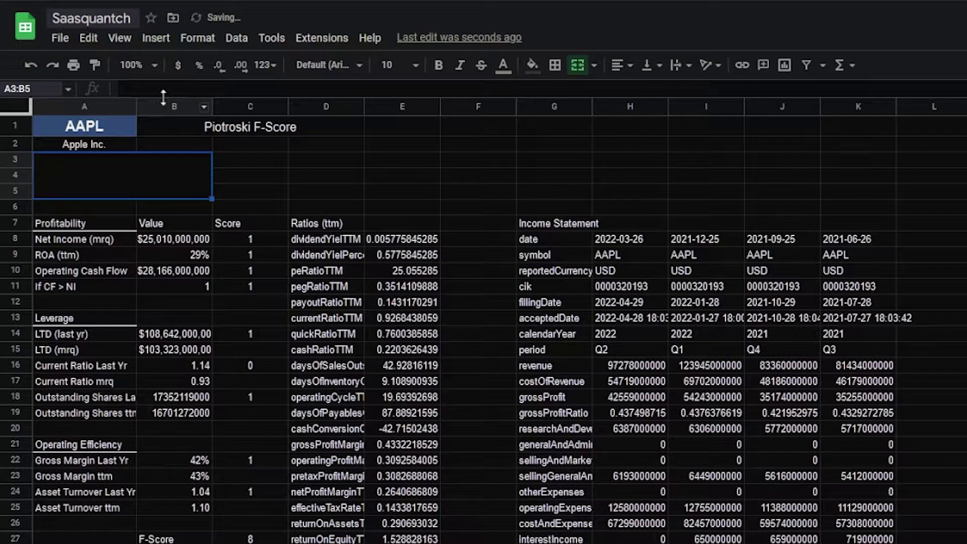
drag(247, 160, 326, 192)
click(578, 65)
Link the merged C3:D5 cell to the total with =C27 and format it as centered, bold, 18-point text
text(=C27)
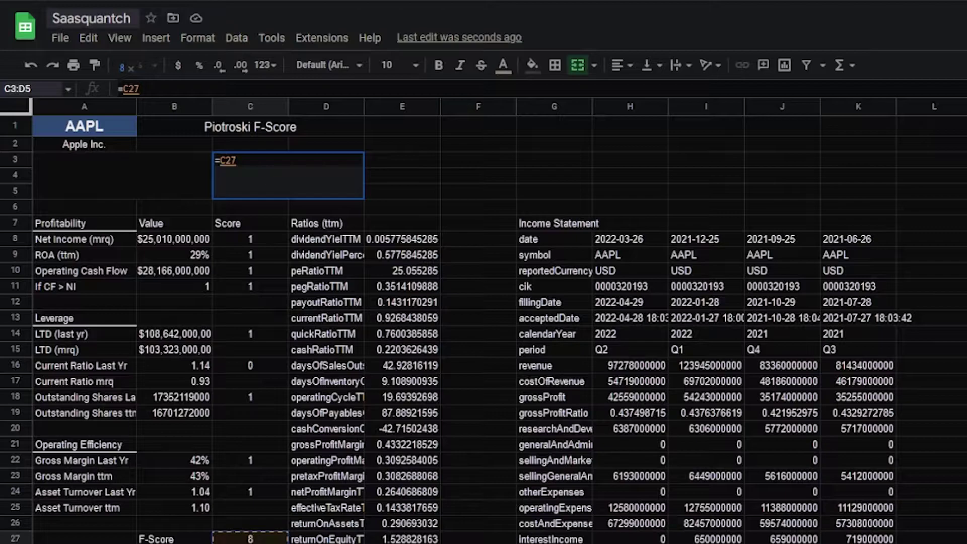
key(ctrl+Return)
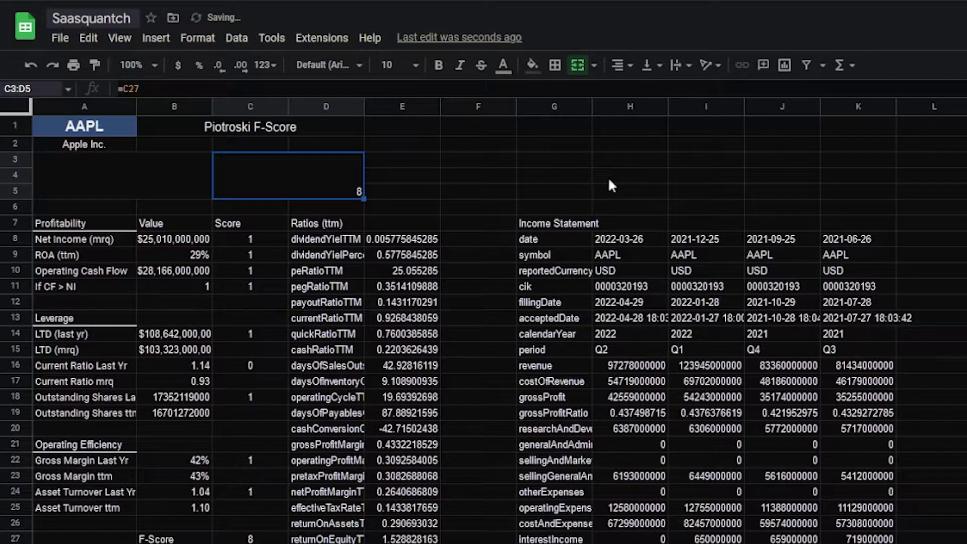
click(390, 65)
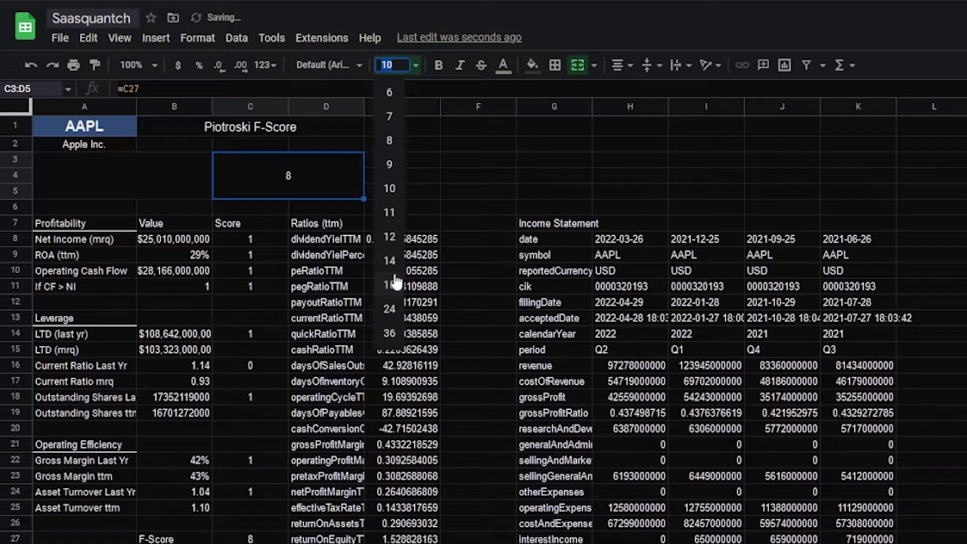
click(394, 283)
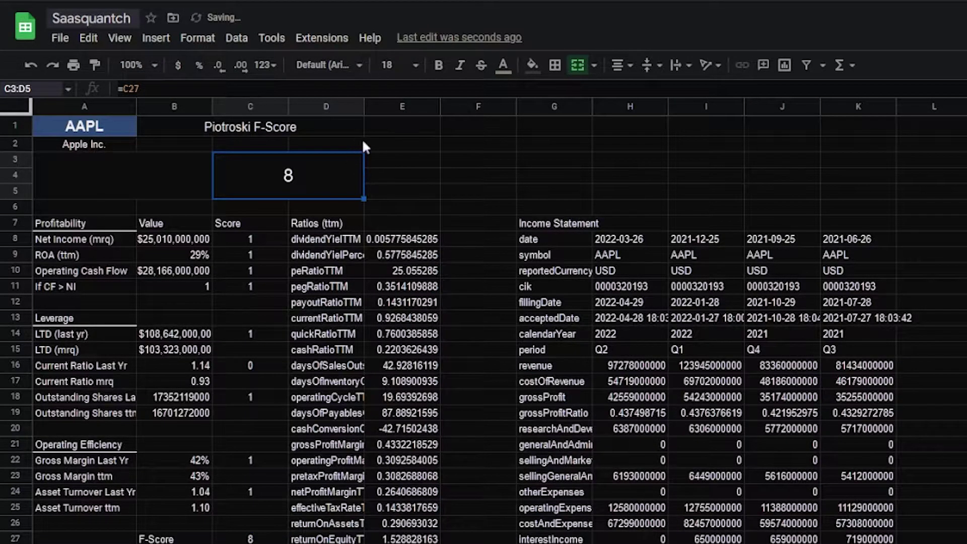
key(ctrl+b)
Change the formula in the merged C3:D5 cell to =C27+0
click(152, 90)
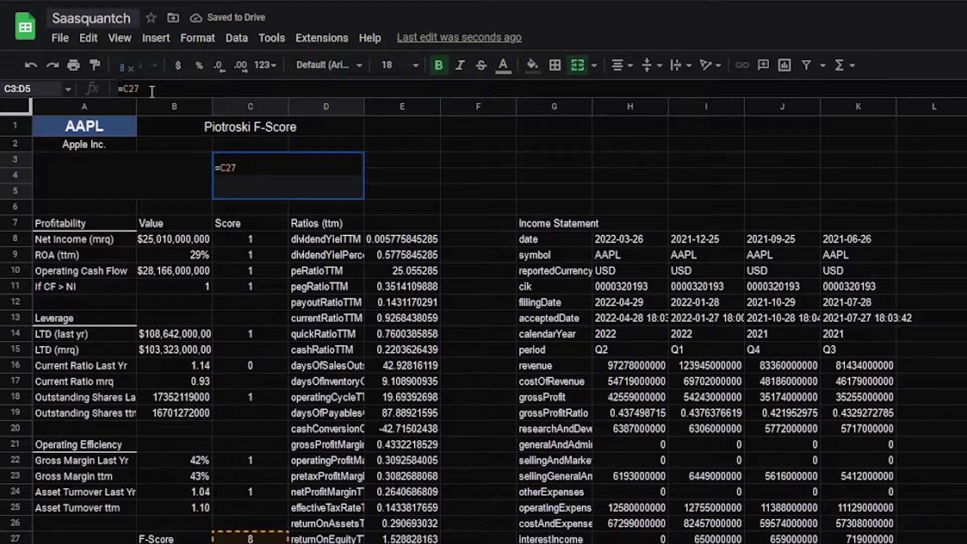
text(+0)
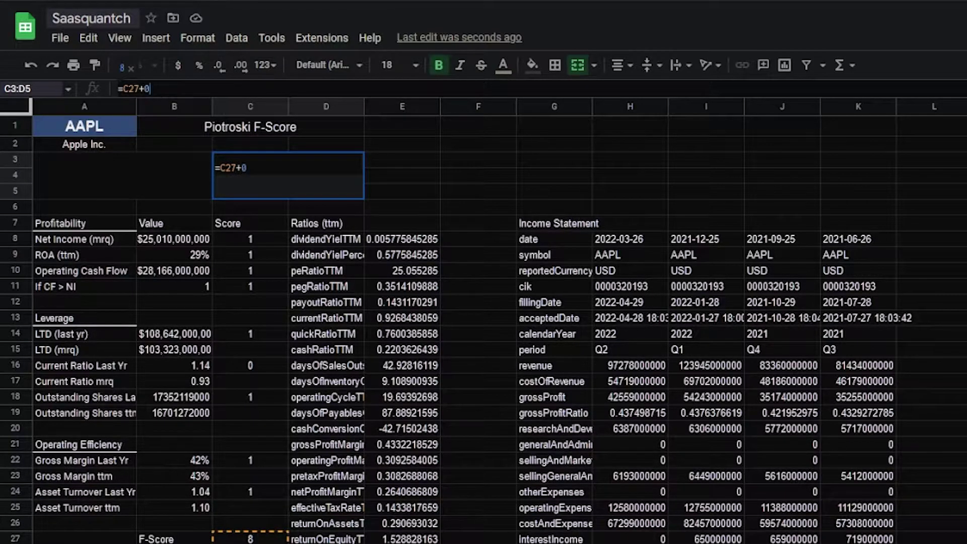
key(Return)
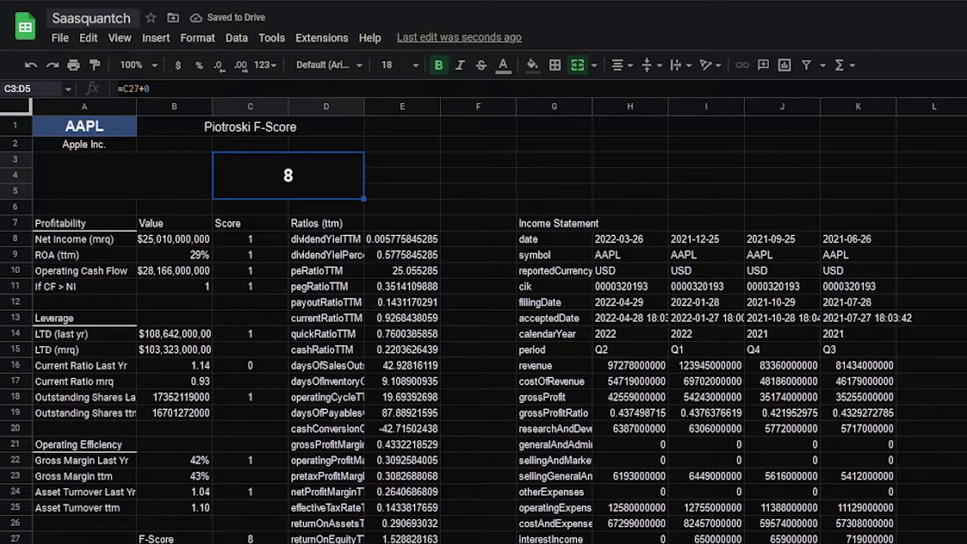
Enter the recommendation formula =IF(C3>=7,"Buy","Sell") in the merged A3:B5 cell
key(Left)
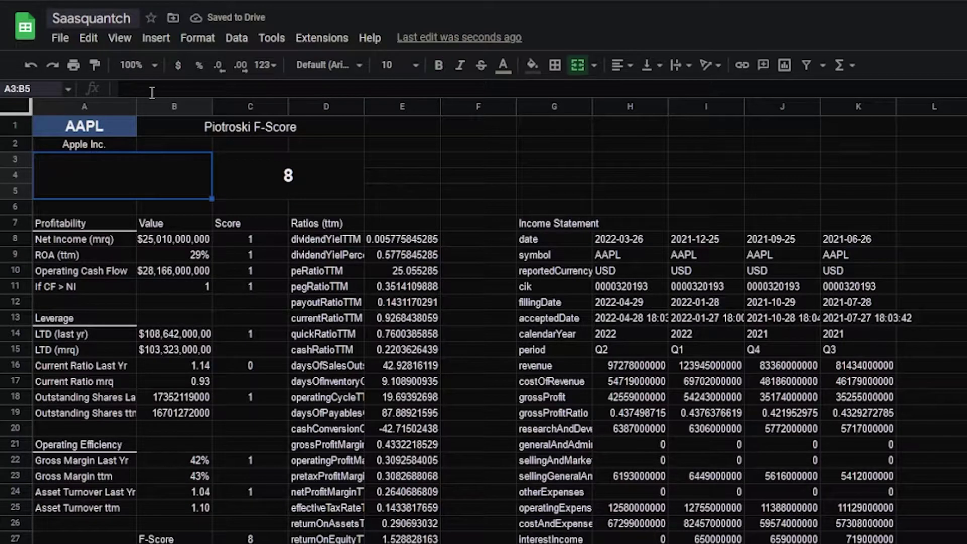
text(=IF)
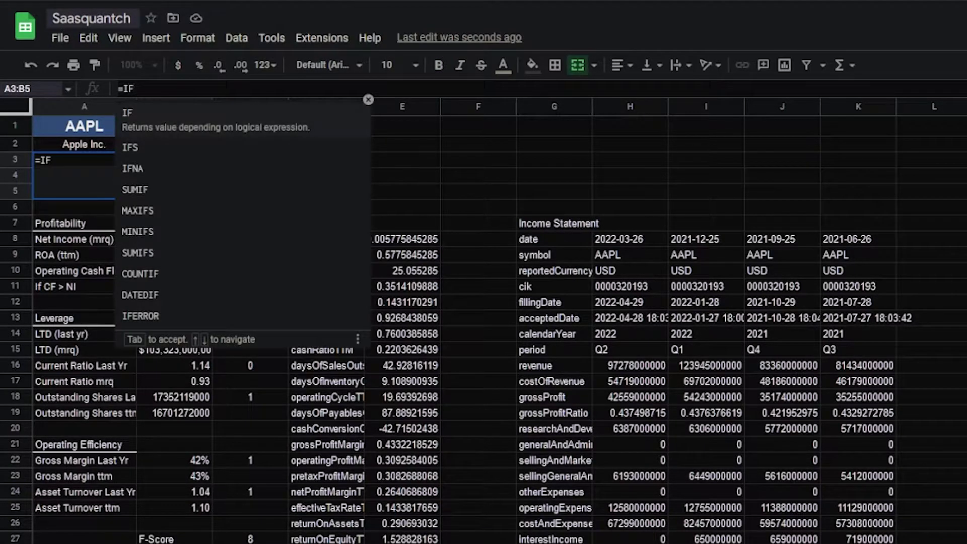
text(()
click(292, 182)
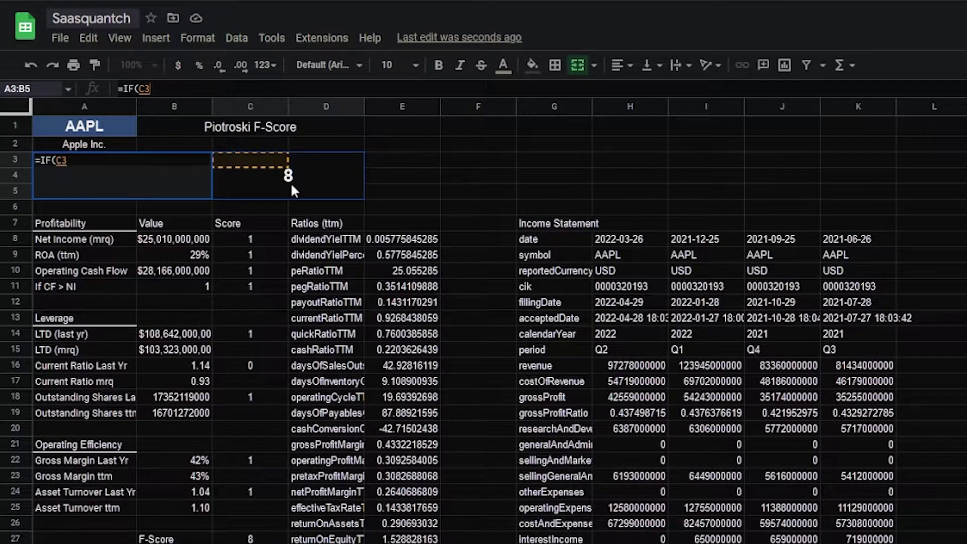
text(>=)
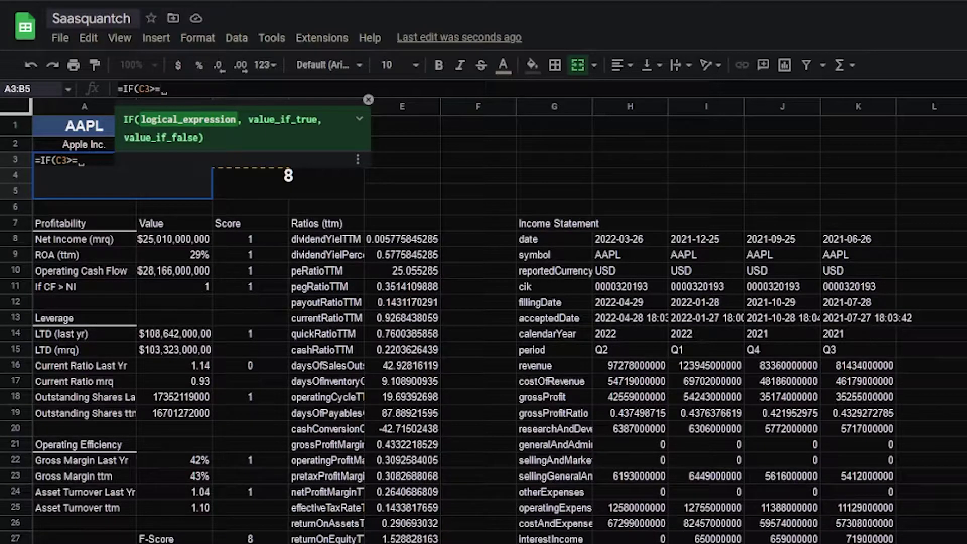
text(7,")
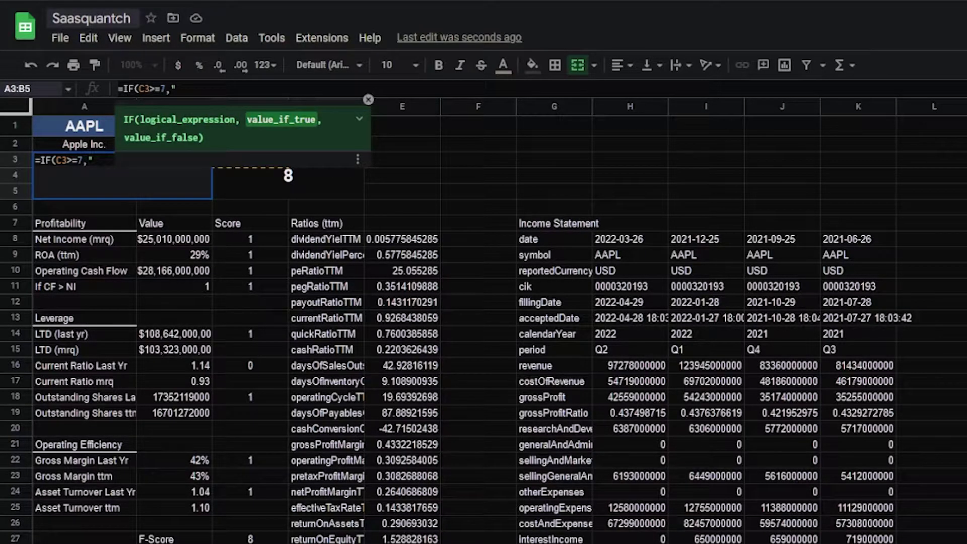
text(Buy","Sell)
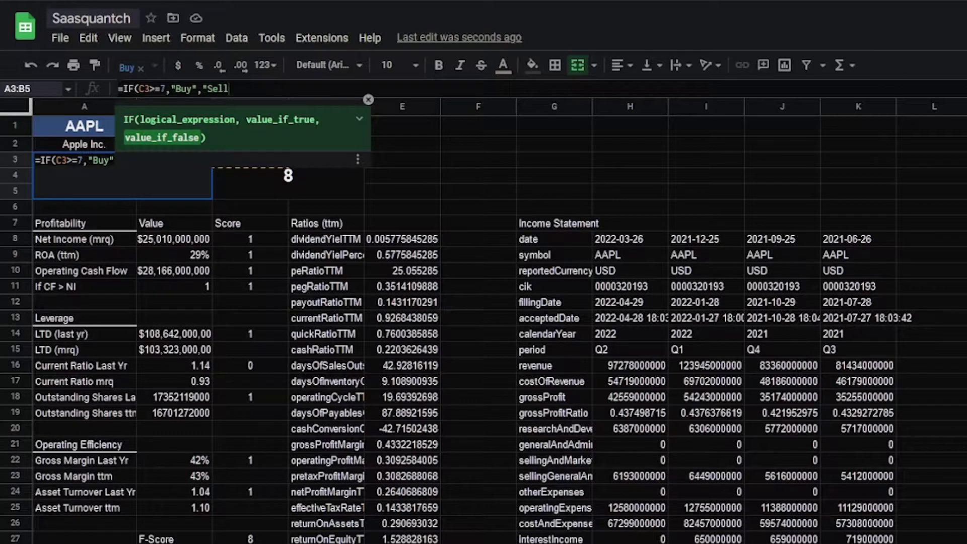
text("))
Format the recommendation in A3:B5 as centered, vertically middle-aligned, bold, 18-point text
click(651, 65)
click(672, 91)
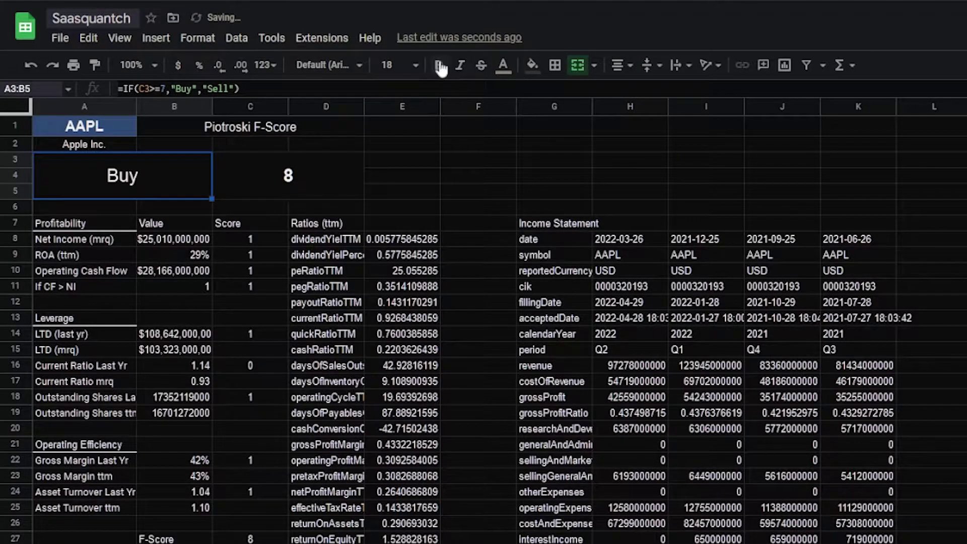
click(438, 65)
click(377, 218)
Add a conditional format to C3:D5 that gives values greater than or equal to 7 green text without a fill
click(270, 181)
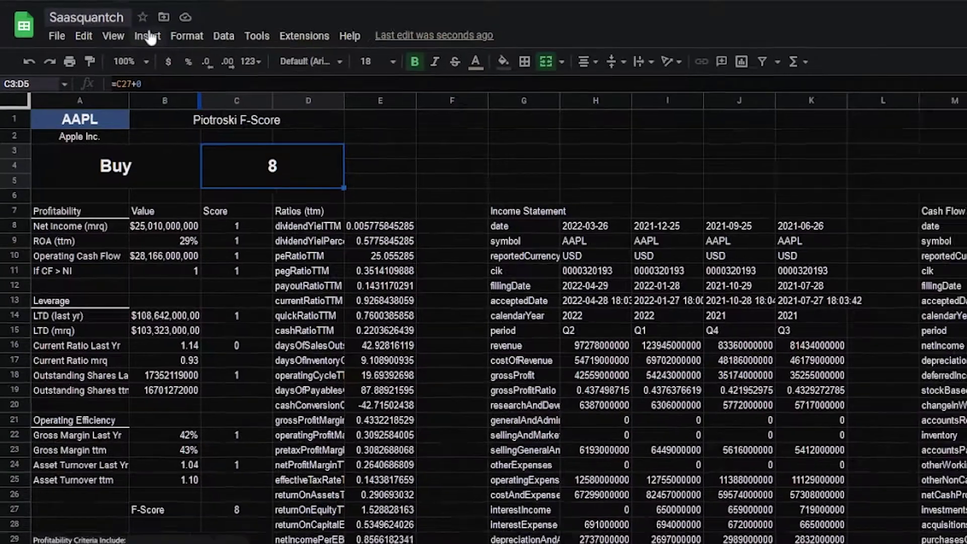
click(155, 38)
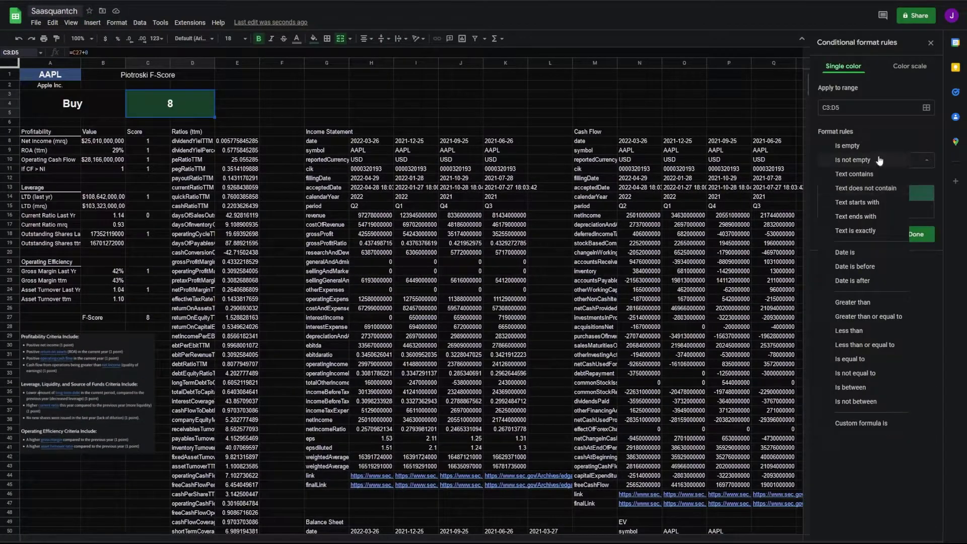
click(871, 317)
text(7)
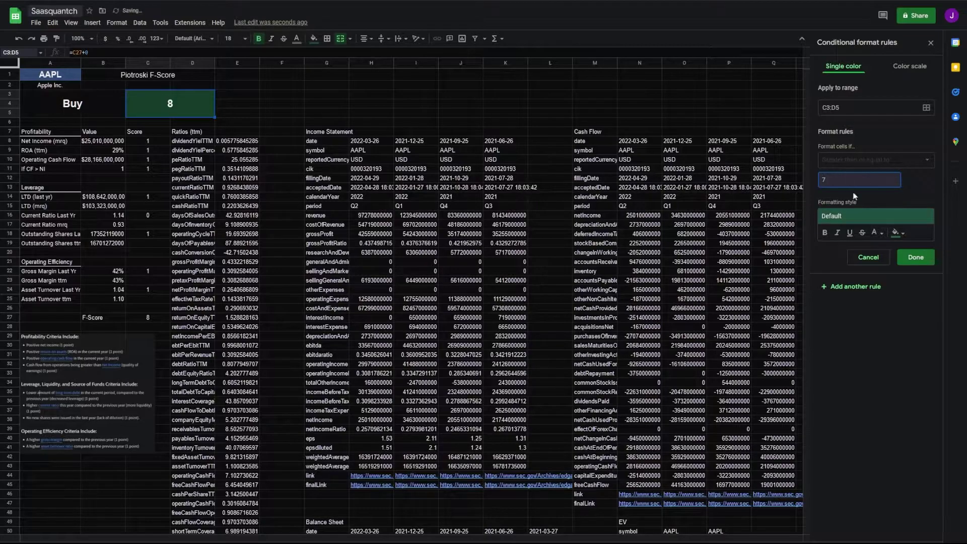
click(877, 233)
click(826, 307)
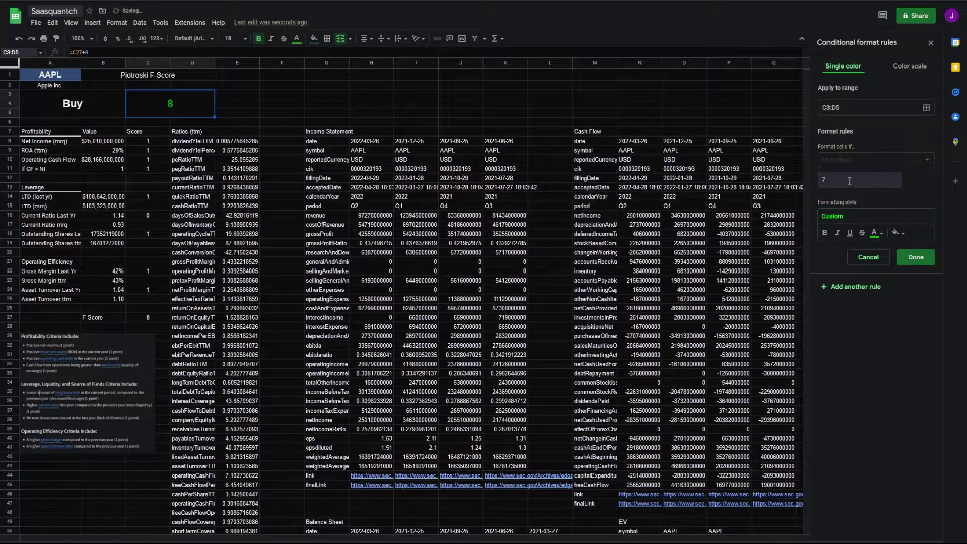
click(876, 232)
click(826, 269)
click(915, 257)
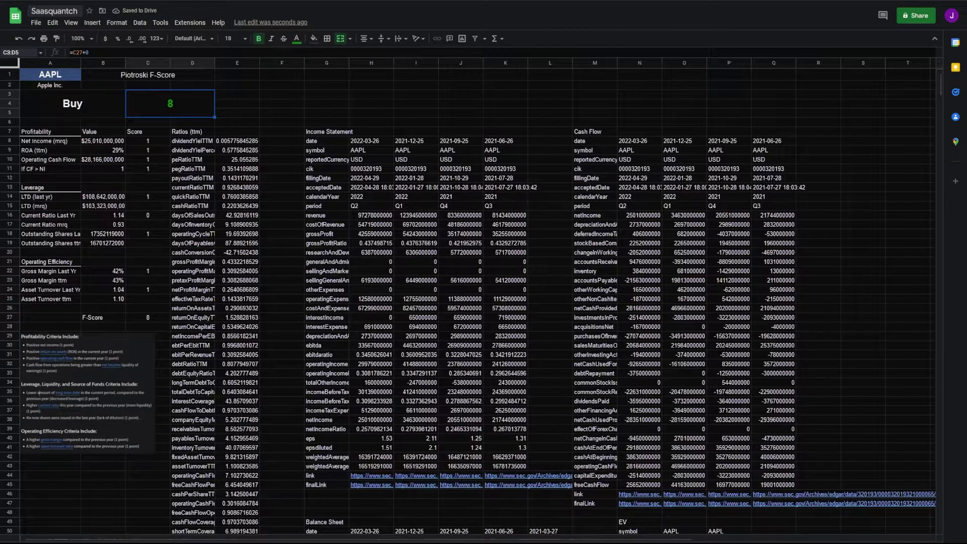
Add a conditional format to A3:B5 that shows text exactly matching Buy in green without a fill
click(73, 103)
click(117, 23)
click(149, 175)
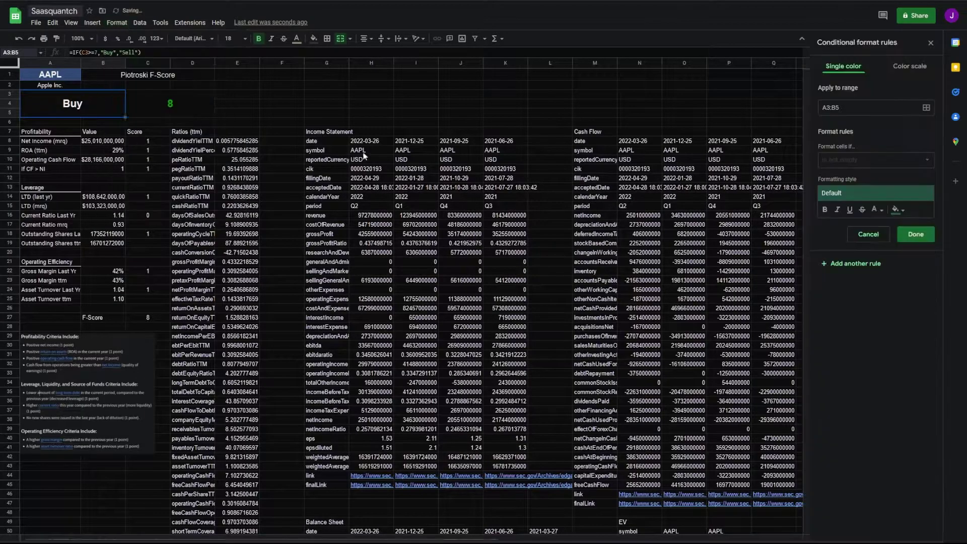
click(851, 159)
click(855, 231)
text(Buy)
click(897, 232)
click(827, 308)
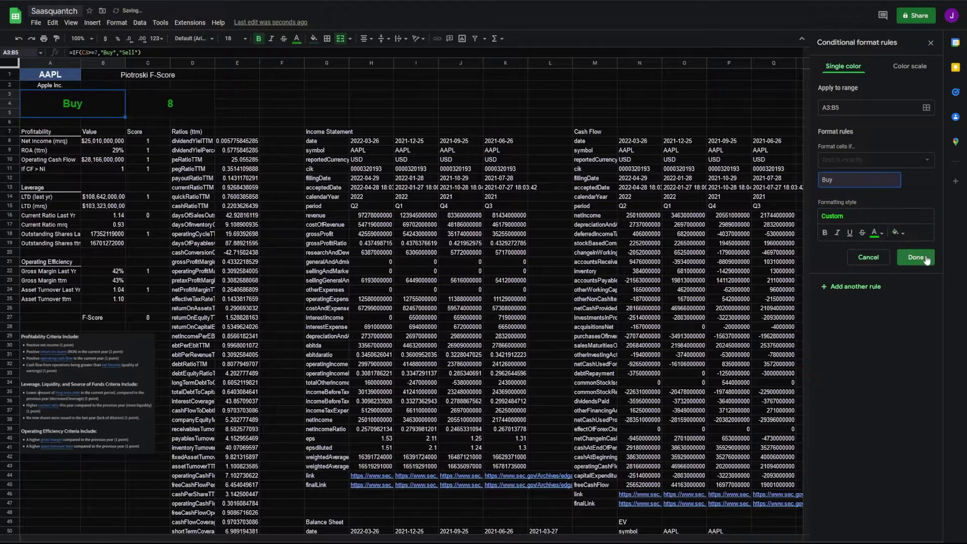
click(925, 259)
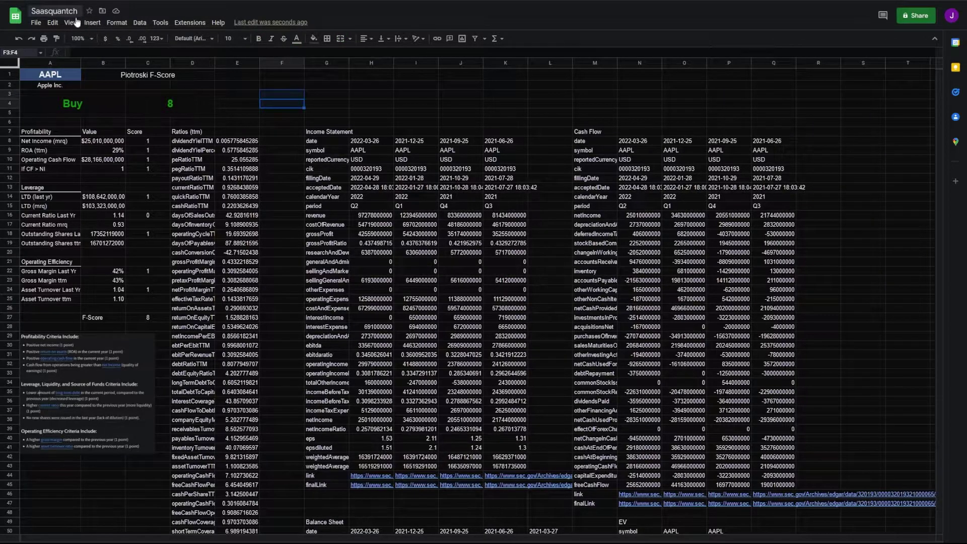
Hide the sheet's gridlines
click(86, 24)
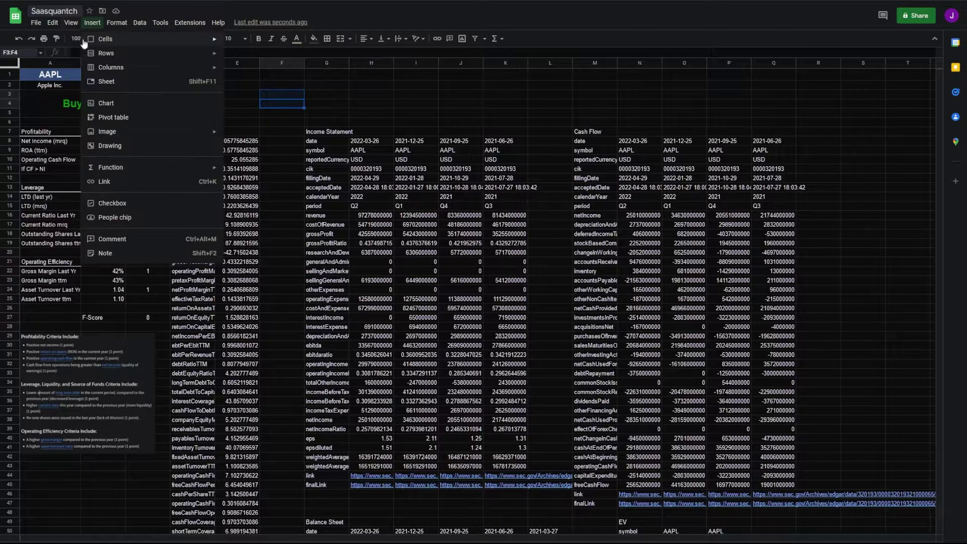
mouse_move(72, 24)
mouse_move(176, 39)
click(263, 58)
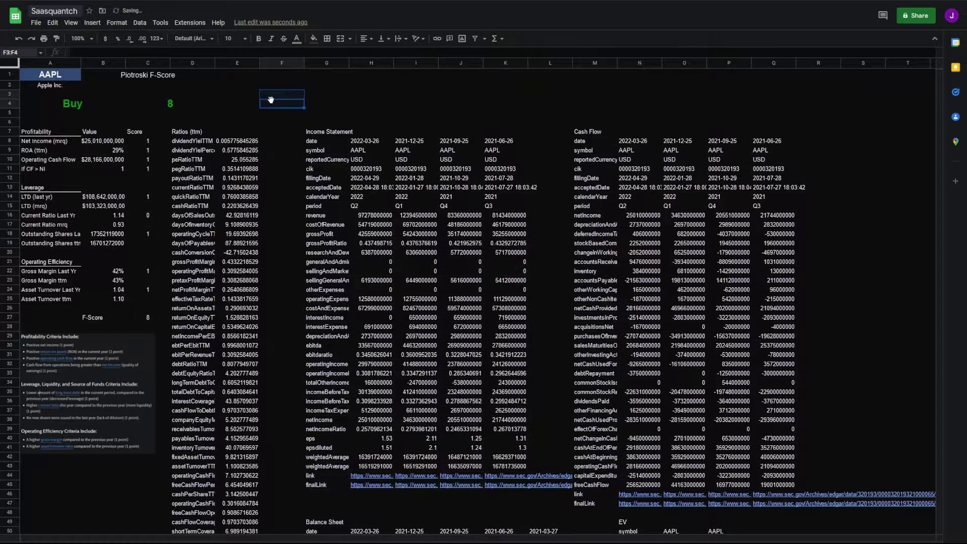
Replace the ticker in A1 with SNAP to test the F-Score and recommendation on another stock
click(68, 76)
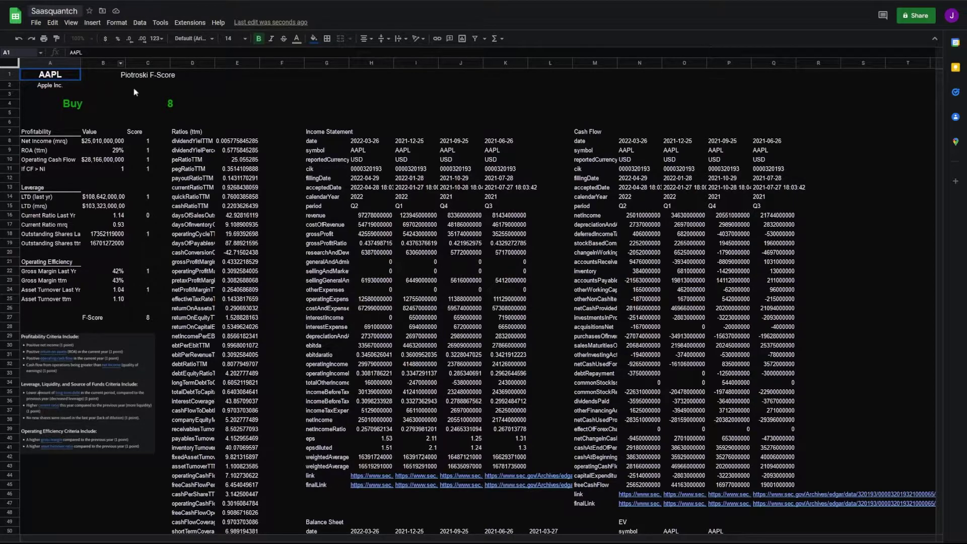
text(SNAP)
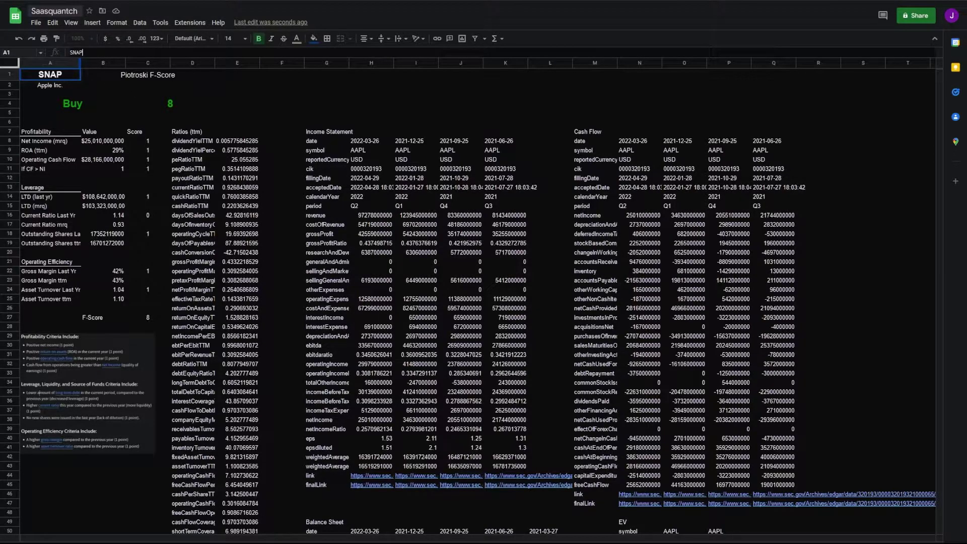
key(Tab)
key(shift+Tab)
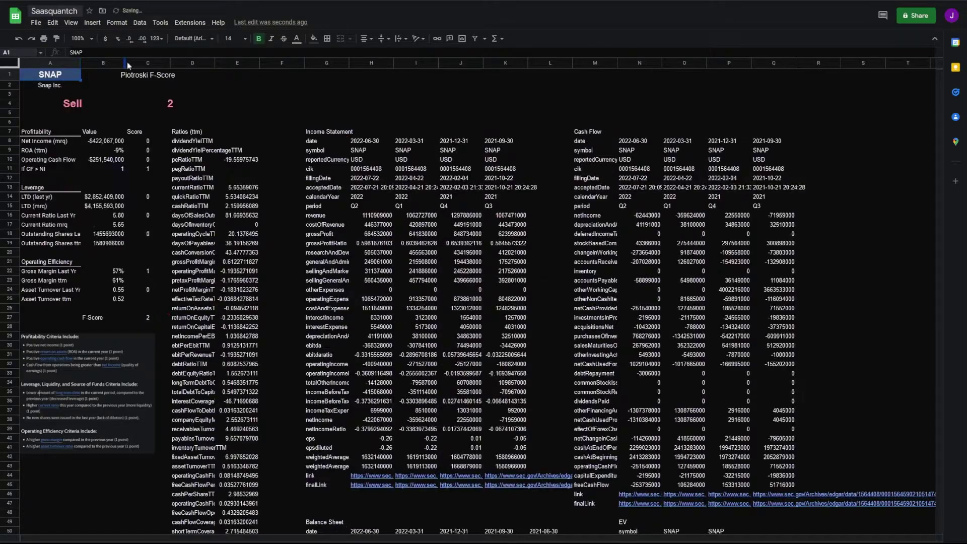
Test the calculator with two more stocks by setting the ticker in A1 to AMD and to VZ
drag(92, 54, 47, 53)
text(AMD)
key(Return)
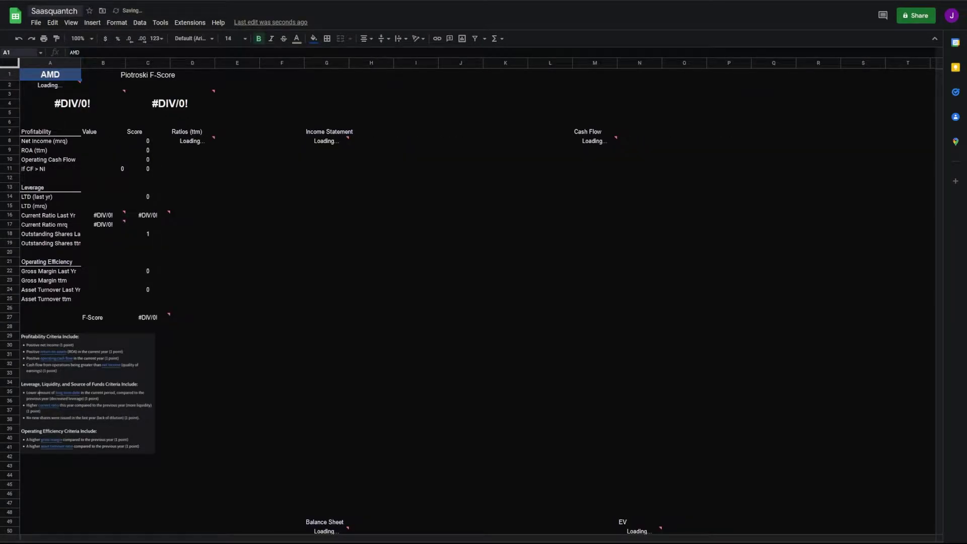
key(Return)
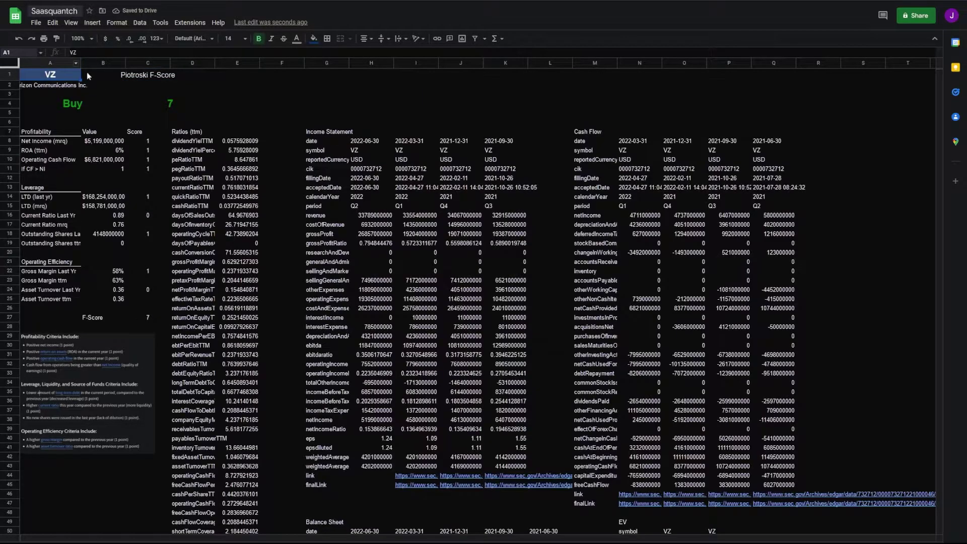
Set the ticker in A1 to NIO to recalculate the F-Score and recommendation for that company
key(shift+Tab)
text(NIO)
key(Tab)
key(shift+Tab)
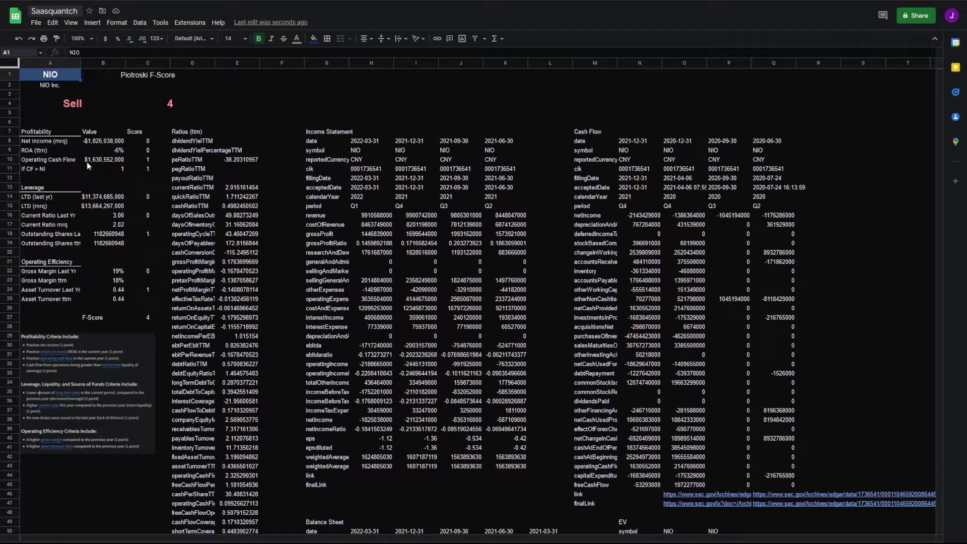